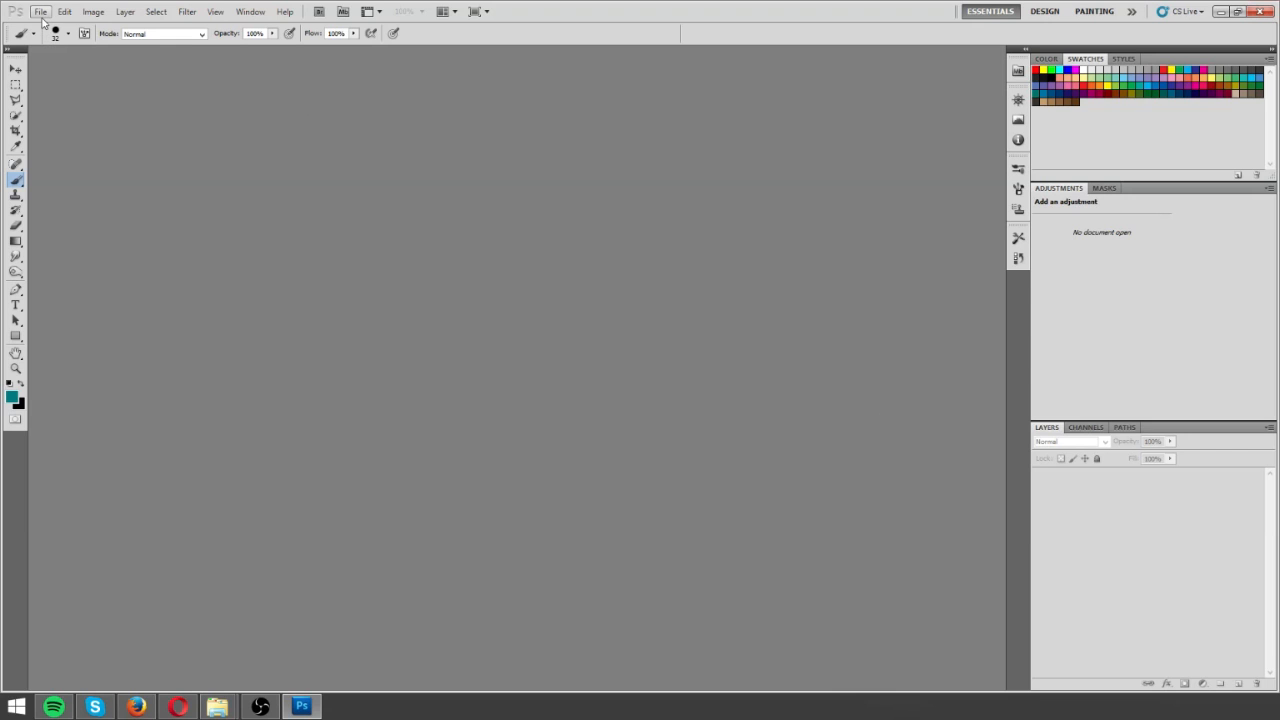
Step: Create a new 1920 x 1080 pixel document named "Youtube thumbnail" at 72 pixels/inch in RGB with a white background
{"action": "left_click", "coordinate": [41, 11]}
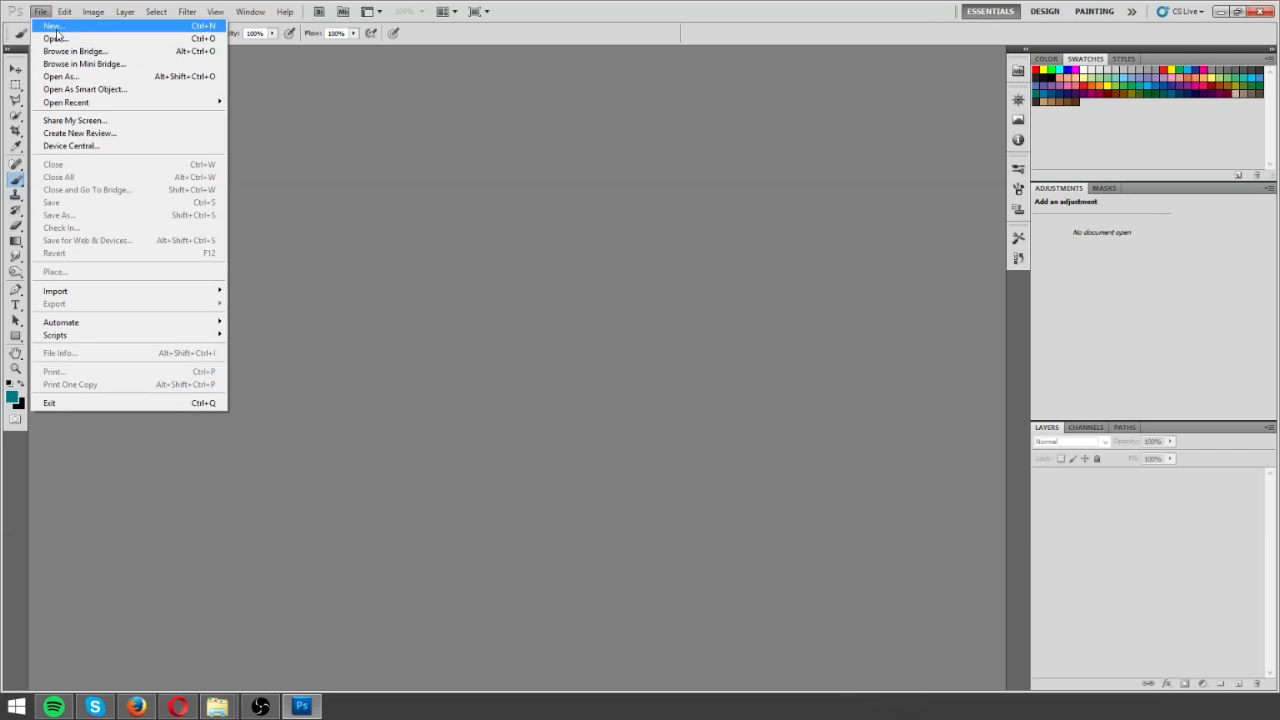
{"action": "left_click", "coordinate": [55, 27]}
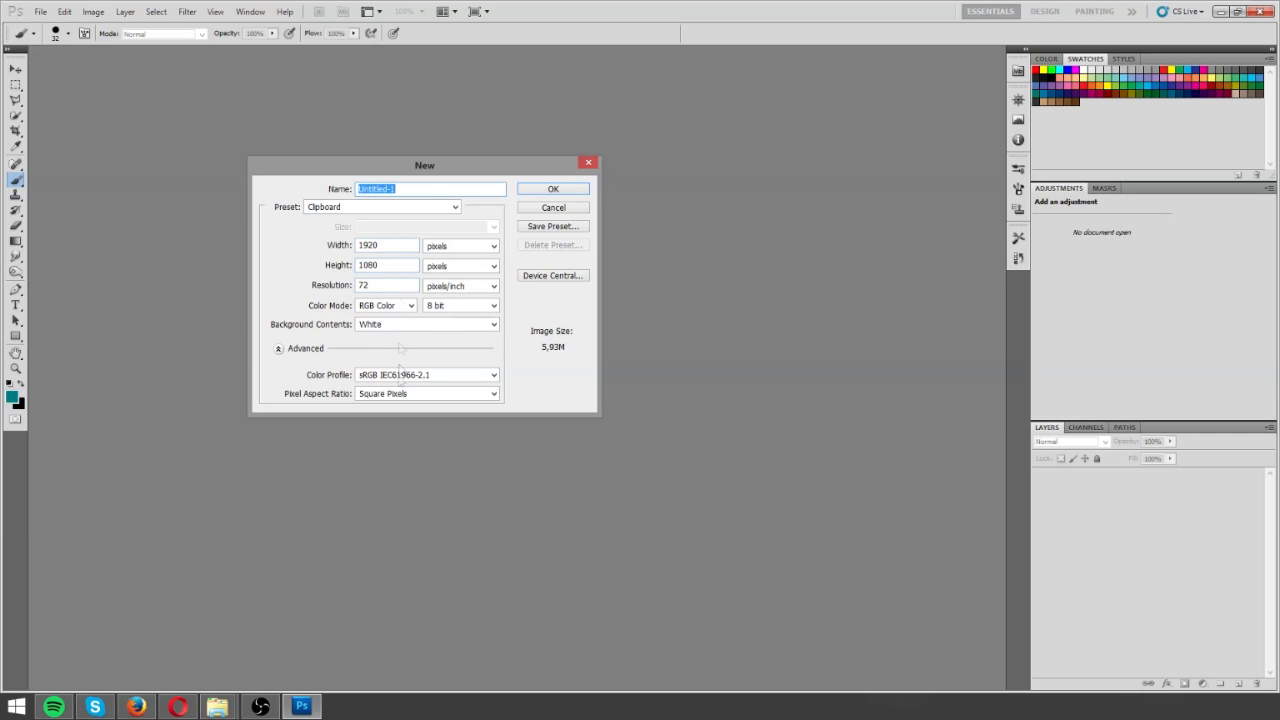
{"action": "left_click", "coordinate": [407, 190]}
{"action": "double_click", "coordinate": [407, 190]}
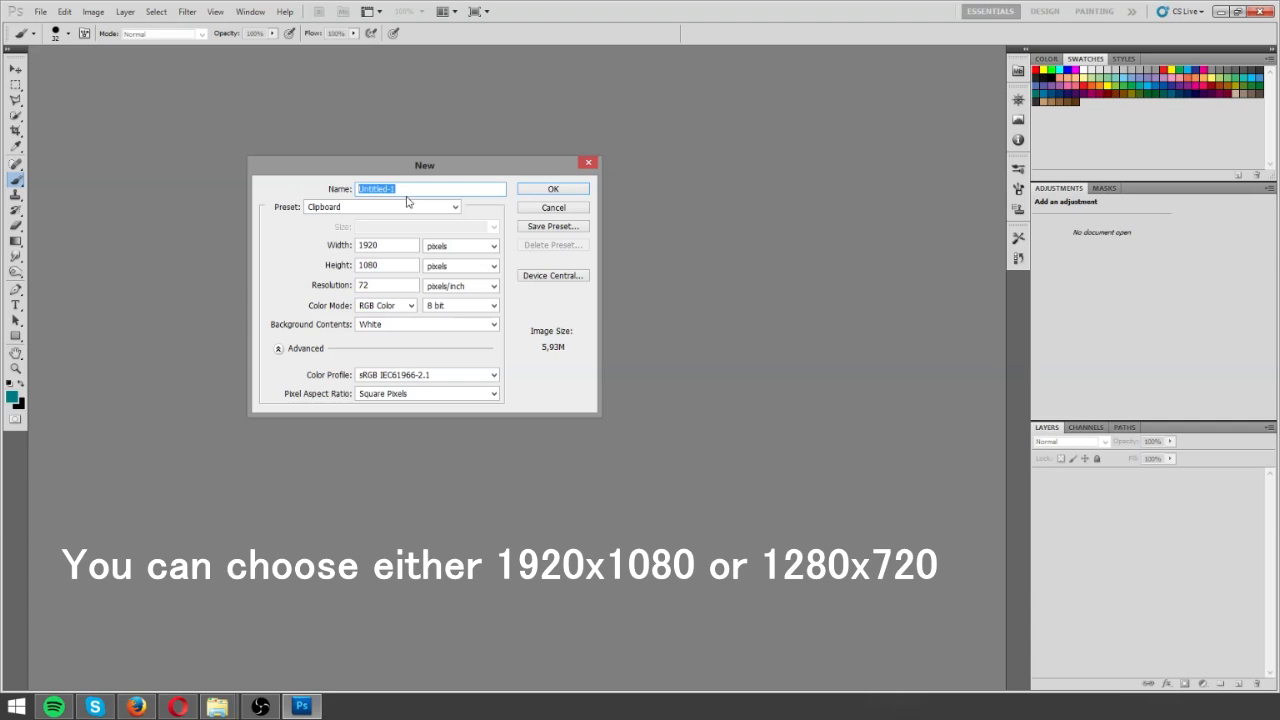
{"action": "type", "text": "Youtube thumbnail"}
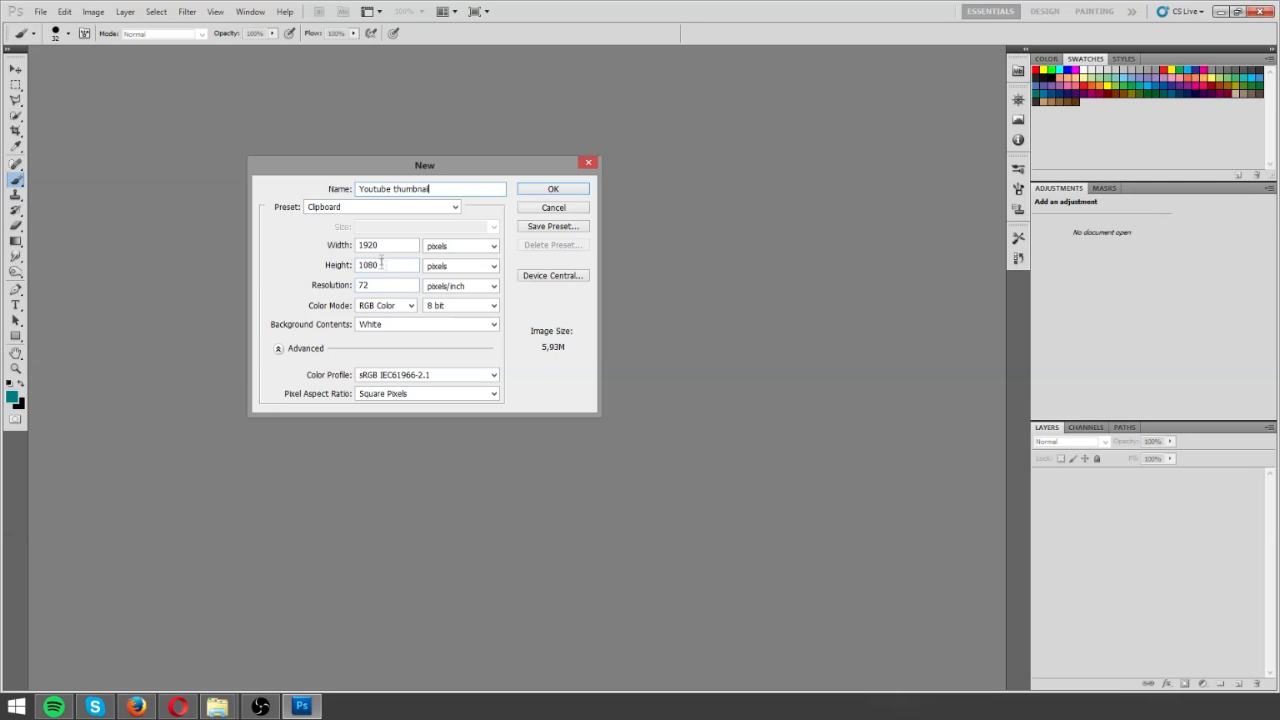
{"action": "left_click", "coordinate": [529, 192]}
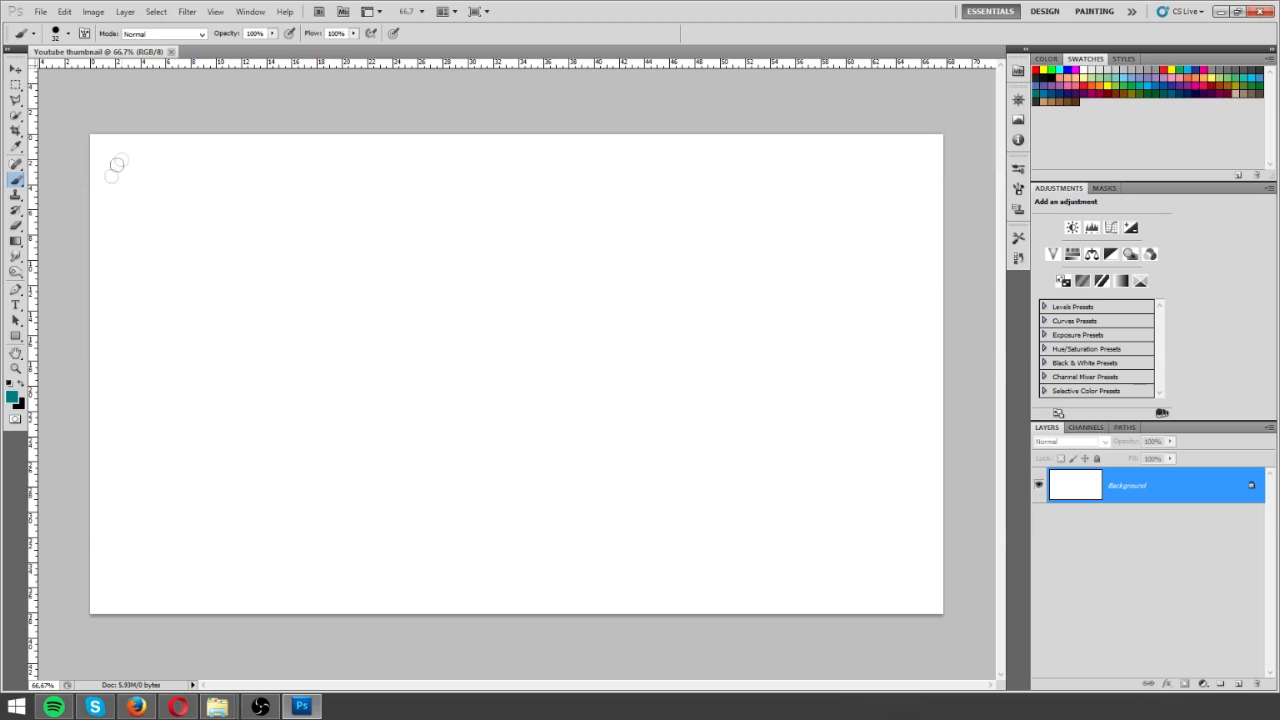
Step: Open DANBO.jpg and copy the whole image into the Youtube thumbnail document as a new layer
{"action": "left_click", "coordinate": [40, 12]}
{"action": "left_click", "coordinate": [60, 37]}
{"action": "double_click", "coordinate": [493, 190]}
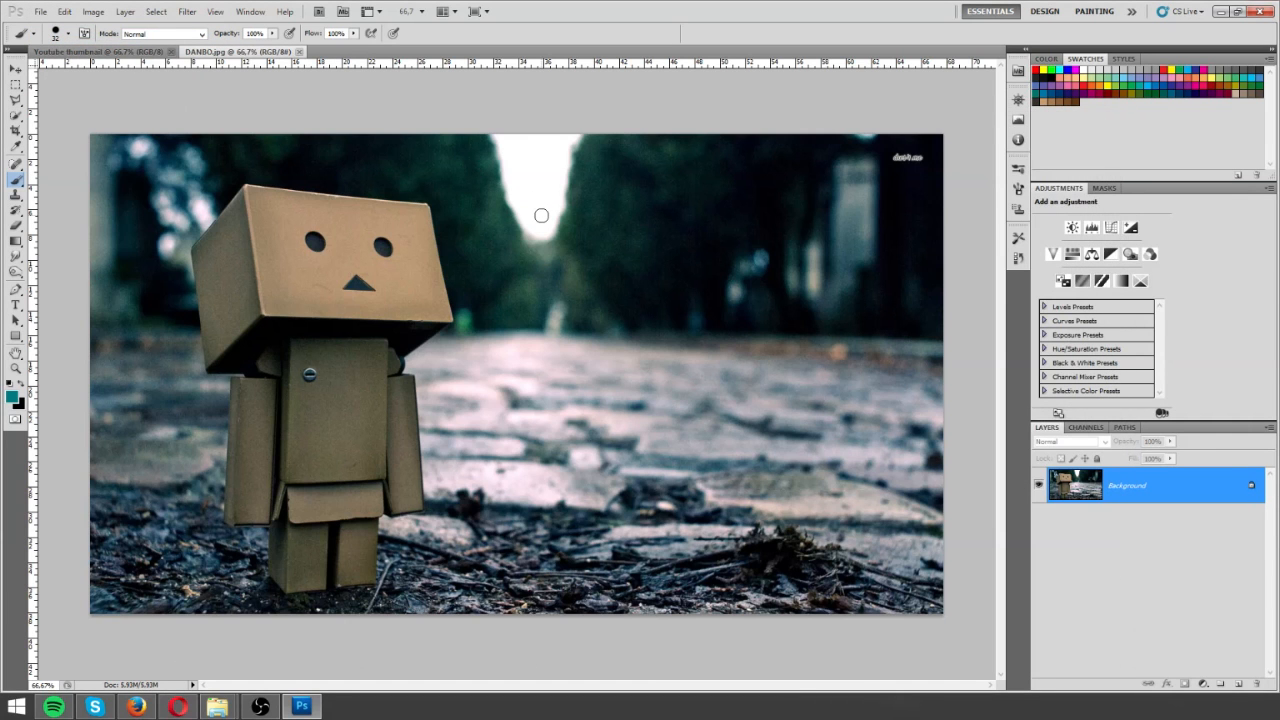
{"action": "key", "text": "ctrl+a"}
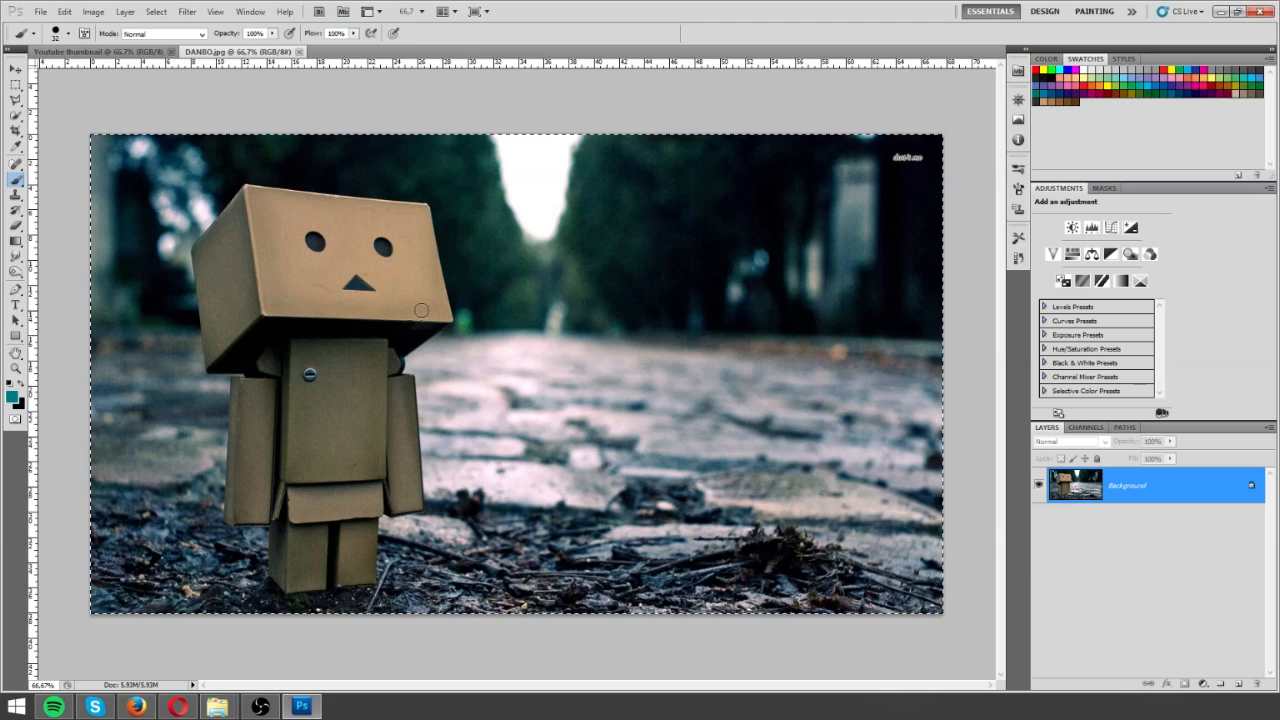
{"action": "left_click", "coordinate": [106, 51]}
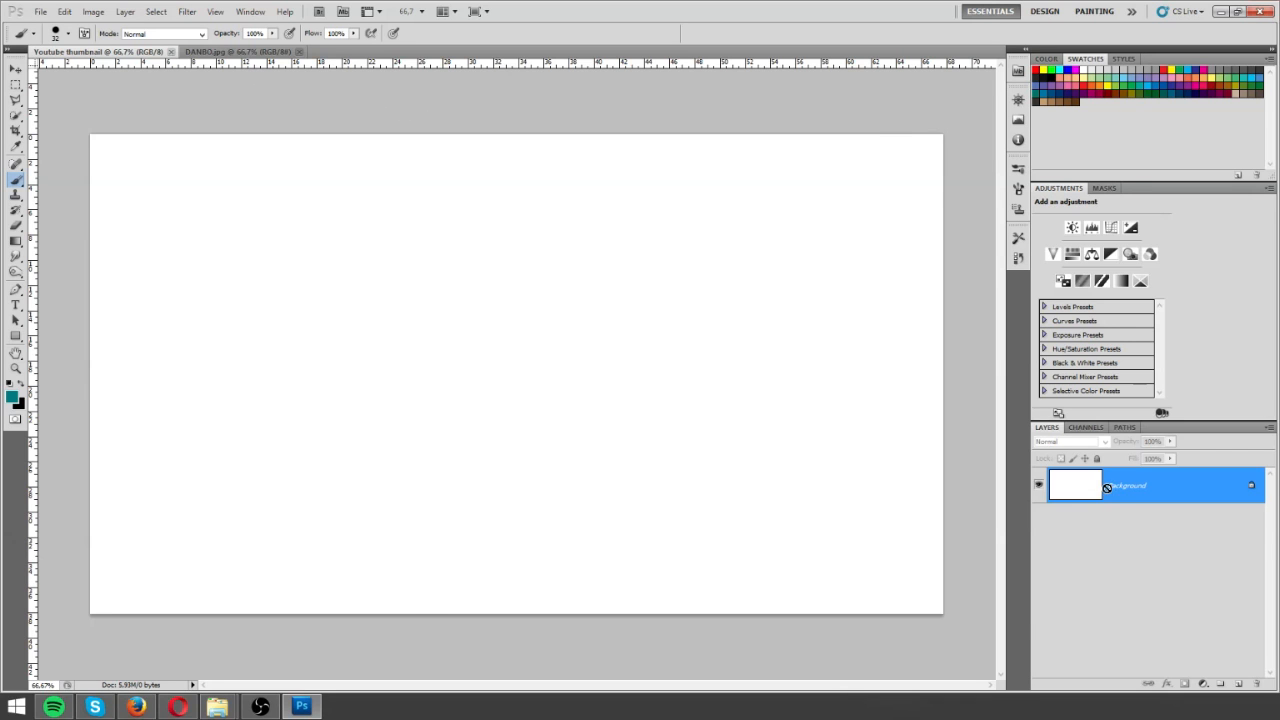
{"action": "key", "text": "ctrl+v"}
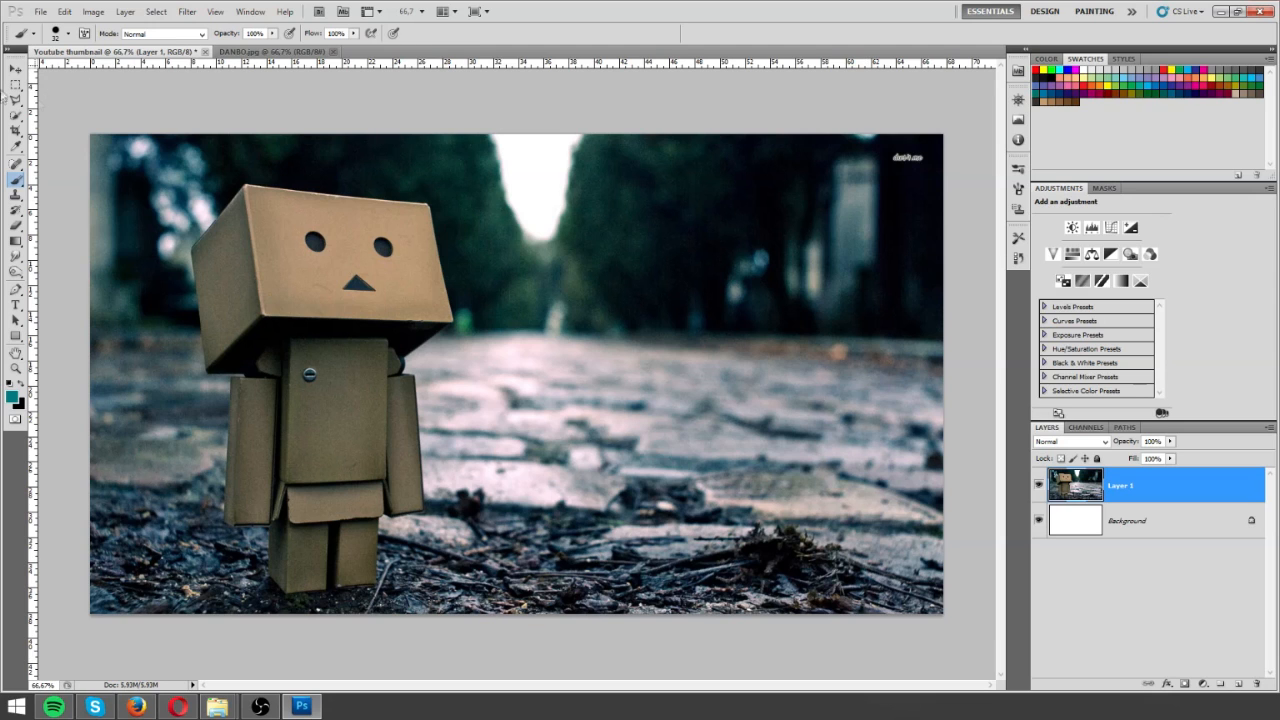
Step: Enlarge the pasted image layer by pulling its upper-left corner beyond the canvas and apply the transform
{"action": "left_click", "coordinate": [15, 68]}
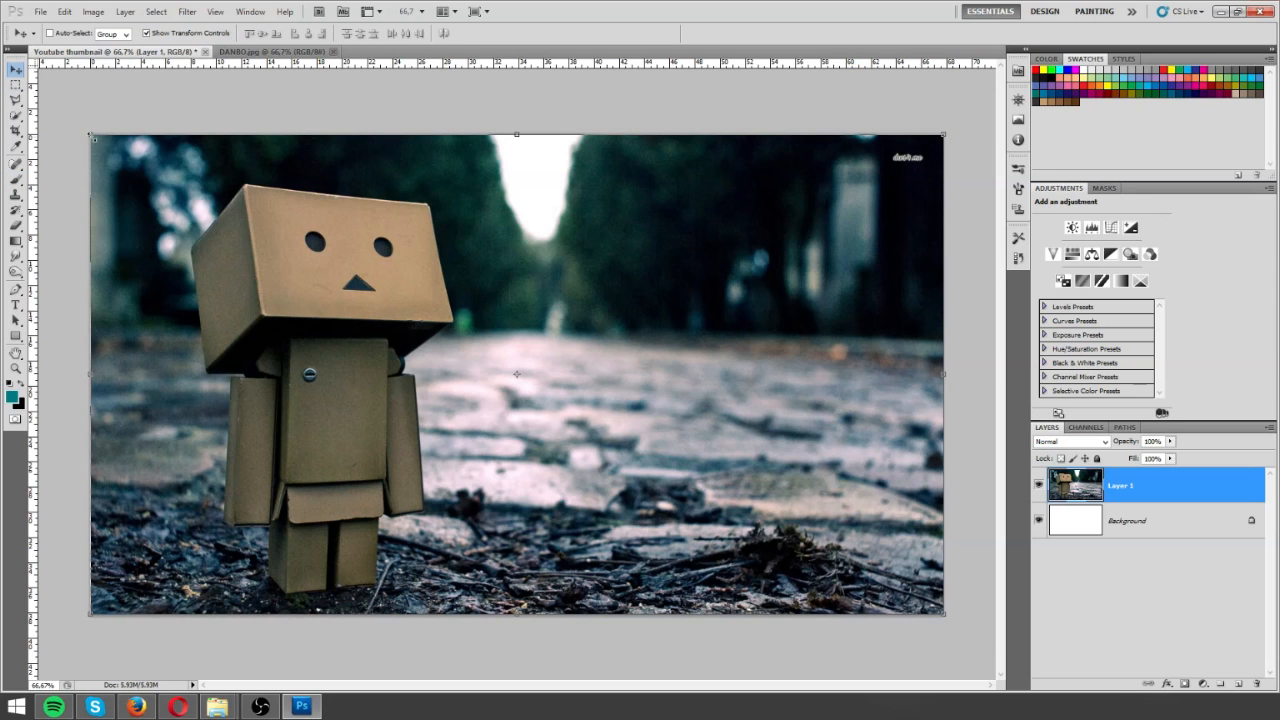
{"action": "left_click_drag", "start_coordinate": [91, 135], "coordinate": [40, 68]}
{"action": "left_click", "coordinate": [15, 68]}
{"action": "key", "text": "Return"}
{"action": "key", "text": "z"}
{"action": "left_click", "coordinate": [63, 33]}
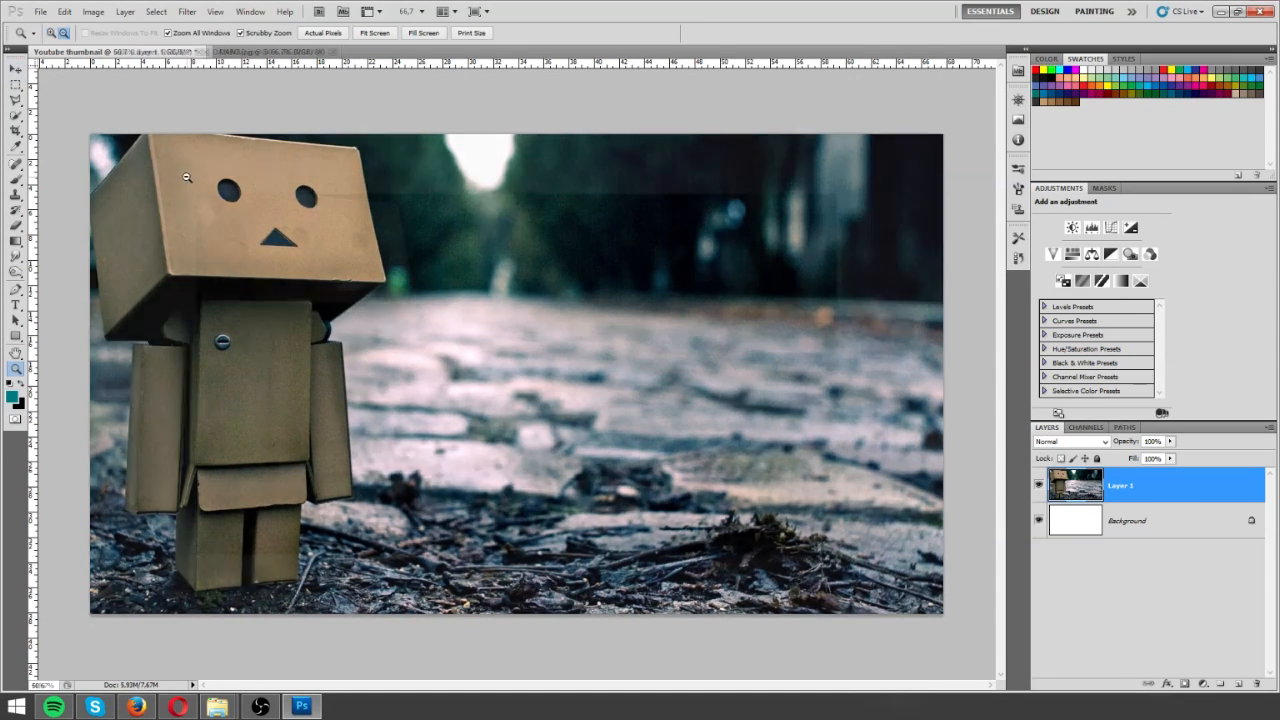
{"action": "left_click", "coordinate": [186, 177]}
{"action": "left_click", "coordinate": [186, 177]}
{"action": "key", "text": "v"}
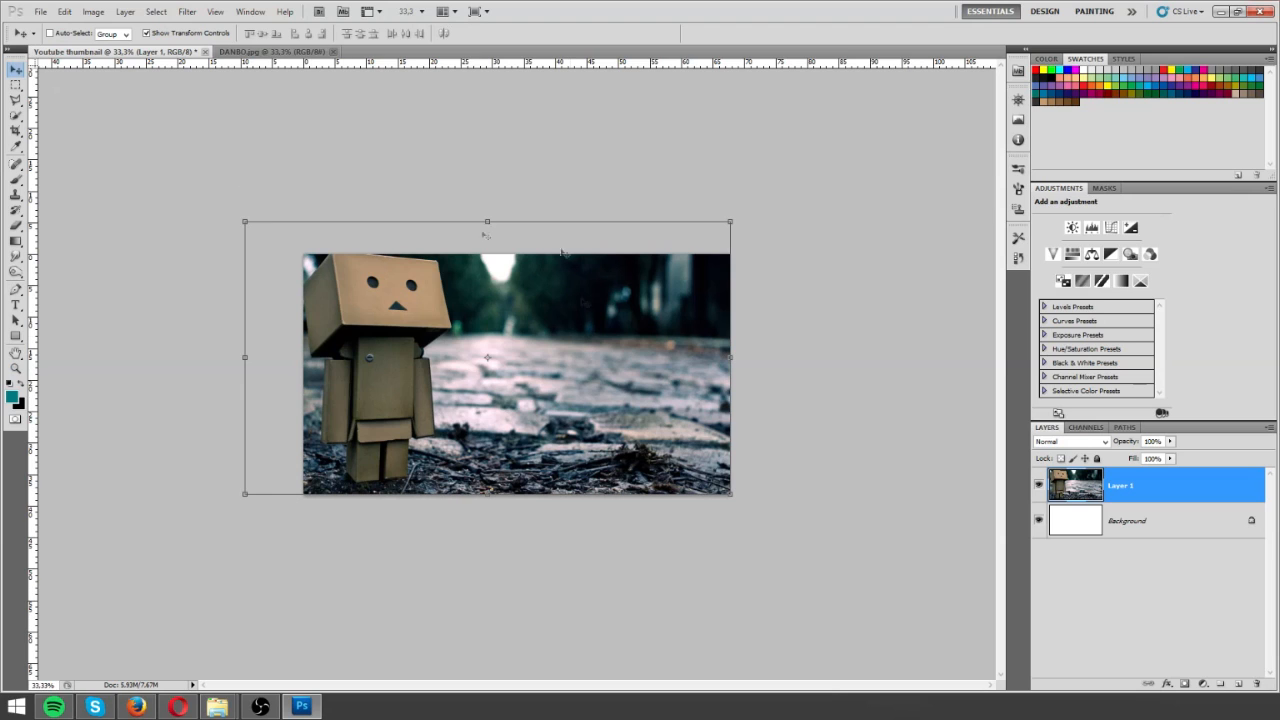
Step: Reposition the enlarged image layer and scale it down to about 87.9% so it fits the canvas edges
{"action": "left_click_drag", "start_coordinate": [463, 358], "coordinate": [501, 372]}
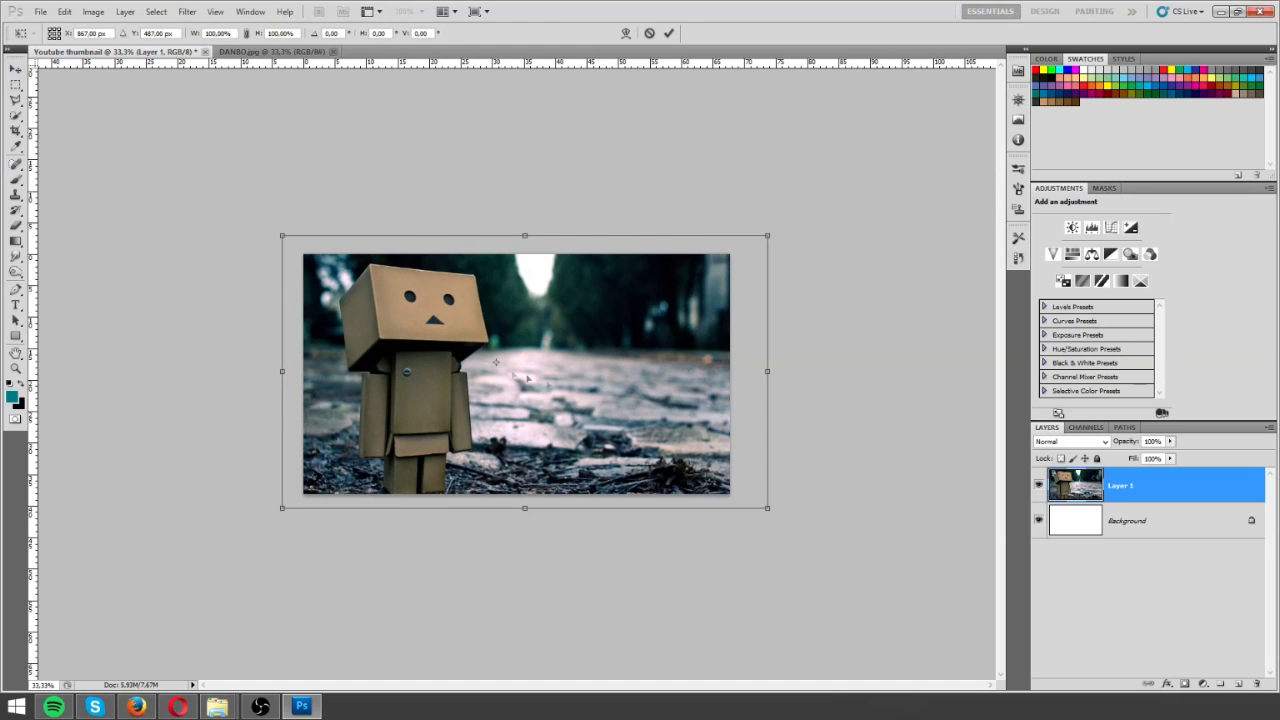
{"action": "left_click_drag", "start_coordinate": [282, 236], "coordinate": [304, 254]}
{"action": "left_click_drag", "start_coordinate": [767, 507], "coordinate": [730, 492]}
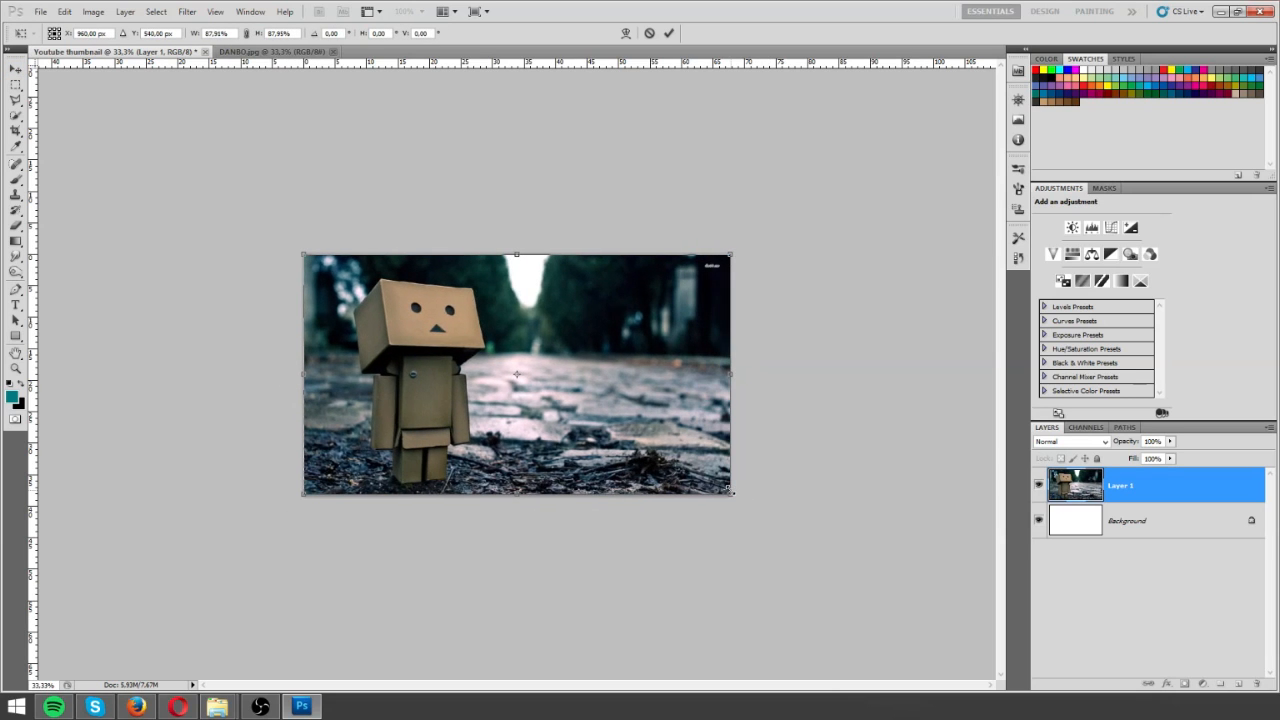
Step: Move the image layer partly off the canvas's upper-left corner, shrink it to about 85%, and apply the transform
{"action": "left_click_drag", "start_coordinate": [665, 455], "coordinate": [578, 406]}
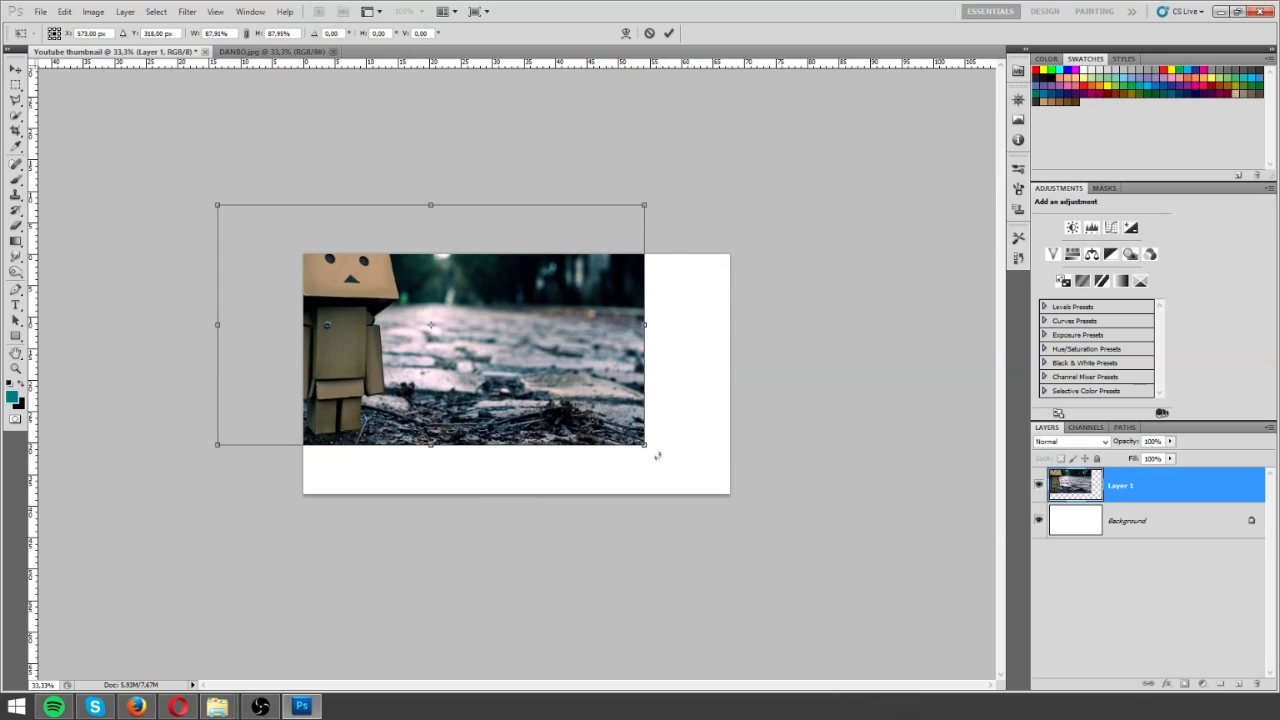
{"action": "mouse_move", "coordinate": [645, 446]}
{"action": "left_mouse_down"}
{"action": "mouse_move", "coordinate": [717, 487]}
{"action": "mouse_move", "coordinate": [591, 375]}
{"action": "mouse_move", "coordinate": [626, 433]}
{"action": "left_mouse_up"}
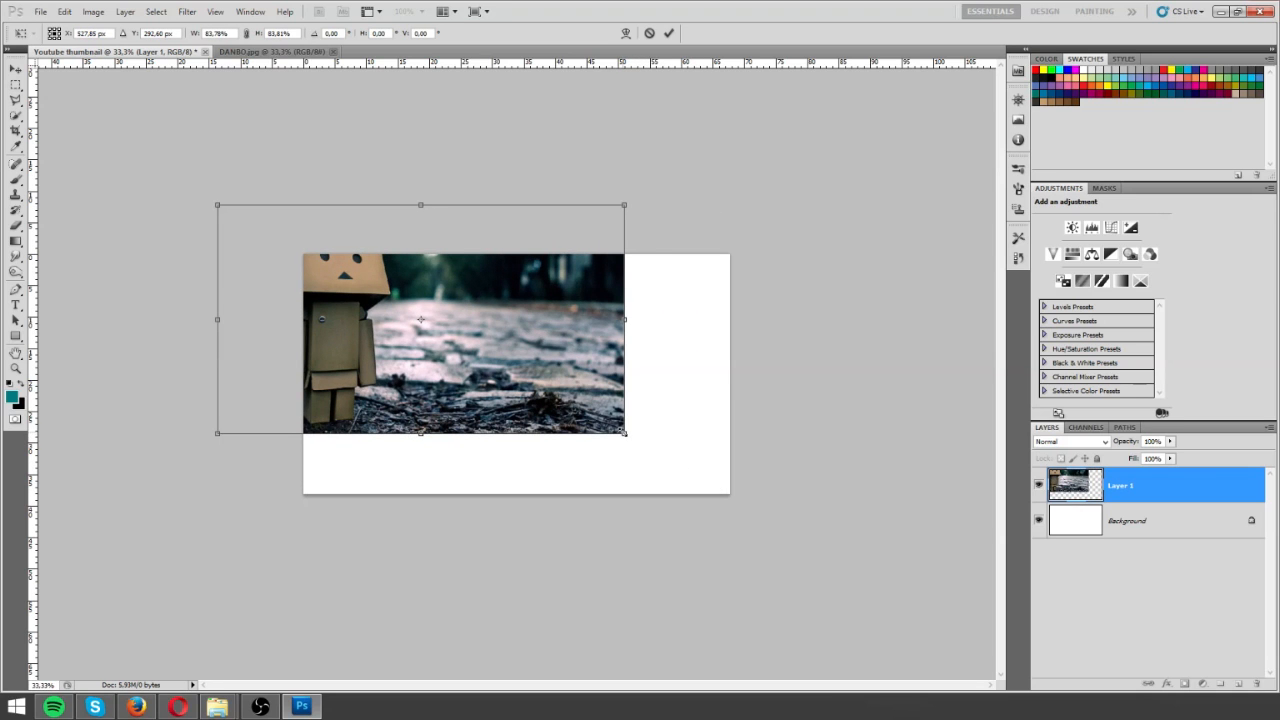
{"action": "mouse_move", "coordinate": [624, 435]}
{"action": "left_mouse_down"}
{"action": "mouse_move", "coordinate": [668, 458]}
{"action": "mouse_move", "coordinate": [523, 383]}
{"action": "mouse_move", "coordinate": [686, 466]}
{"action": "mouse_move", "coordinate": [505, 355]}
{"action": "mouse_move", "coordinate": [630, 436]}
{"action": "left_mouse_up"}
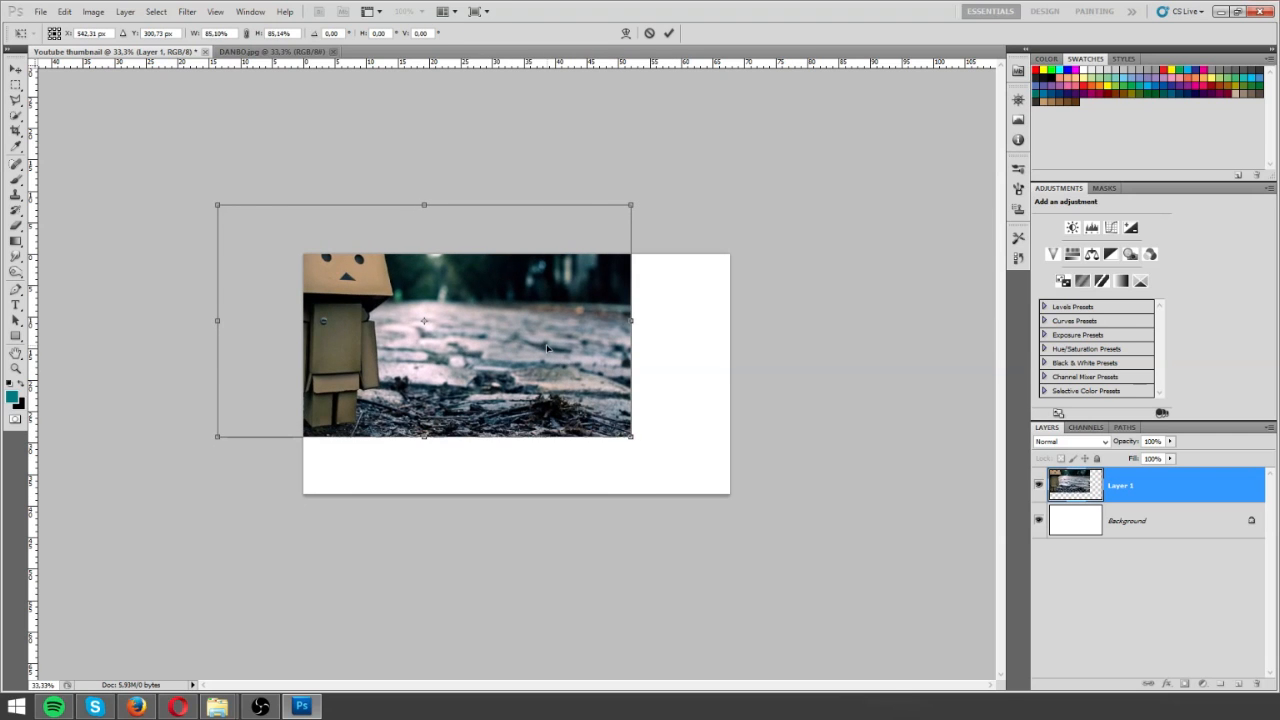
{"action": "key", "text": "Return"}
Step: Revert the document history to the Paste state, discarding the transforms and the move
{"action": "left_click", "coordinate": [1018, 258]}
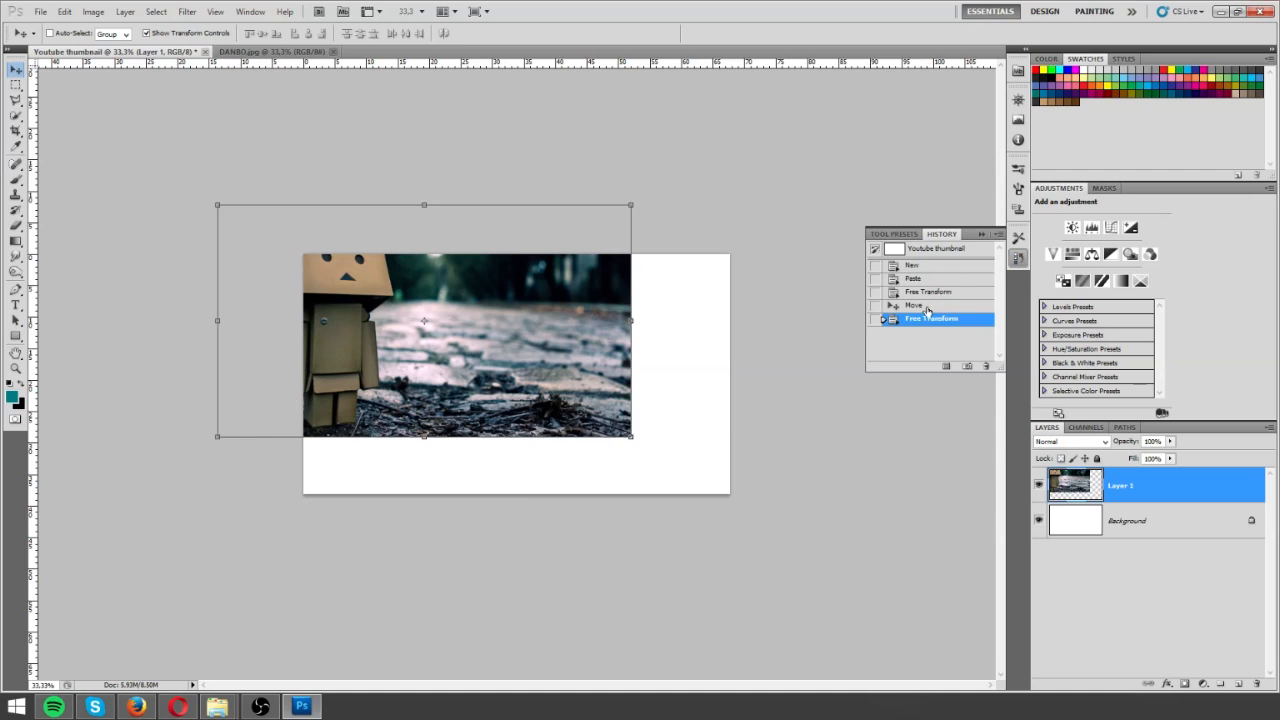
{"action": "left_click", "coordinate": [928, 306]}
{"action": "left_click", "coordinate": [929, 291]}
{"action": "left_click", "coordinate": [914, 278]}
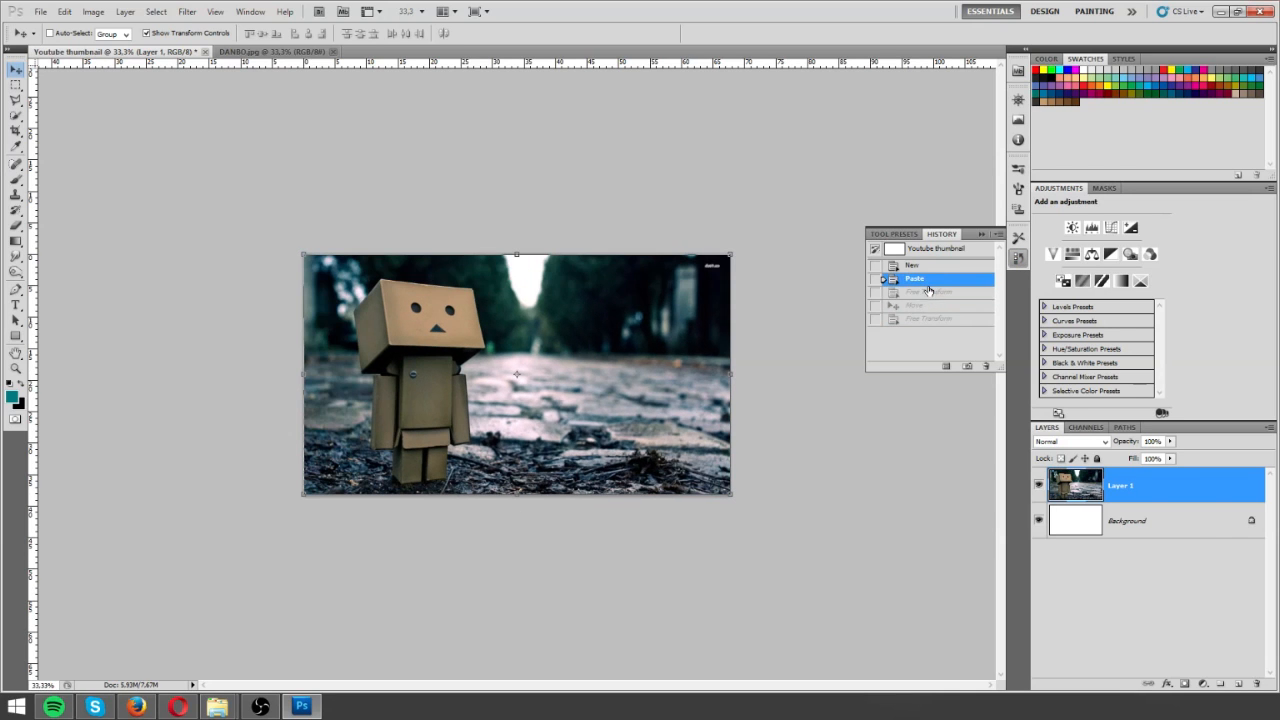
{"action": "left_click", "coordinate": [1018, 258]}
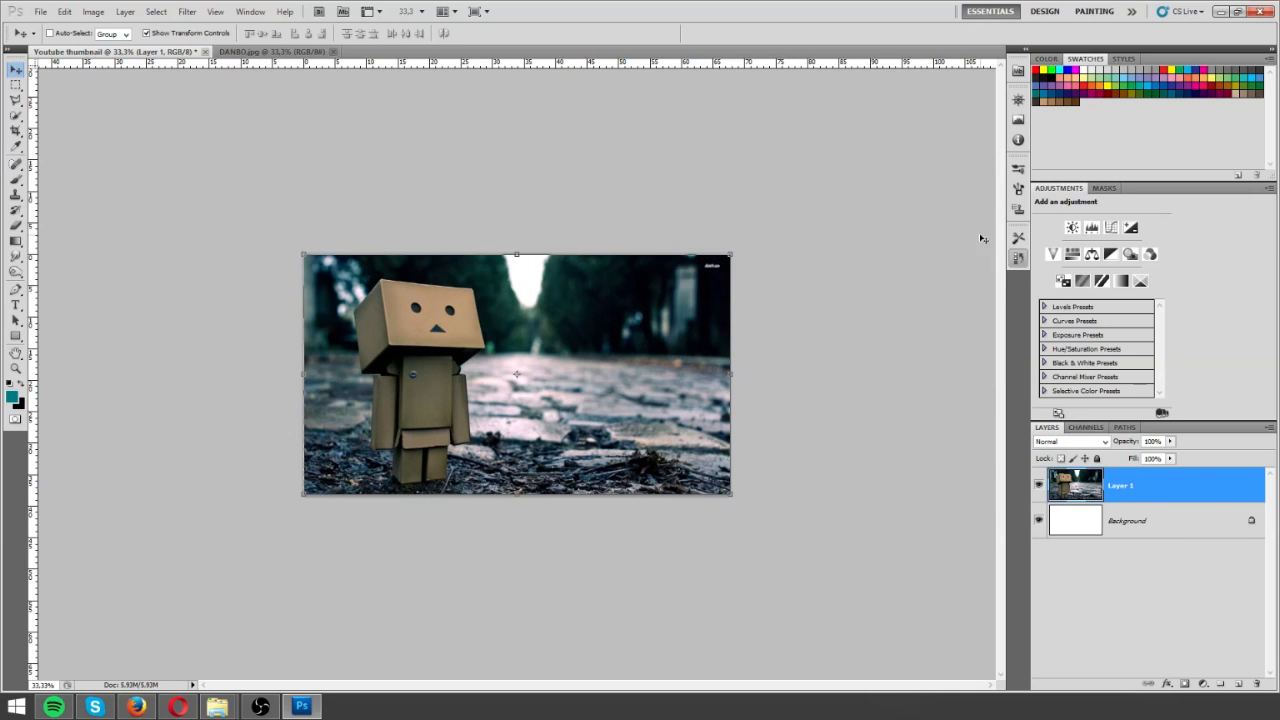
Step: Add a new layer, paint a rectangular selection near the canvas's lower-right corner solid teal with the Brush, and deselect it
{"action": "key", "text": "z"}
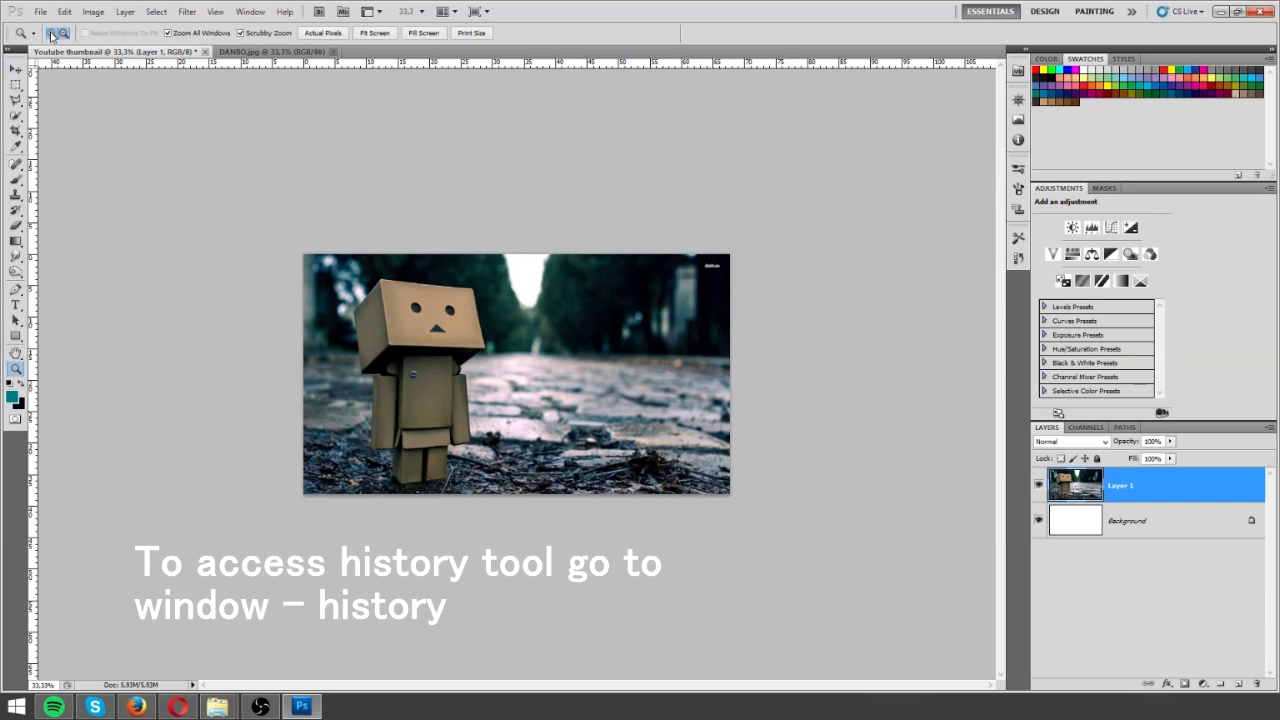
{"action": "left_click", "coordinate": [569, 313]}
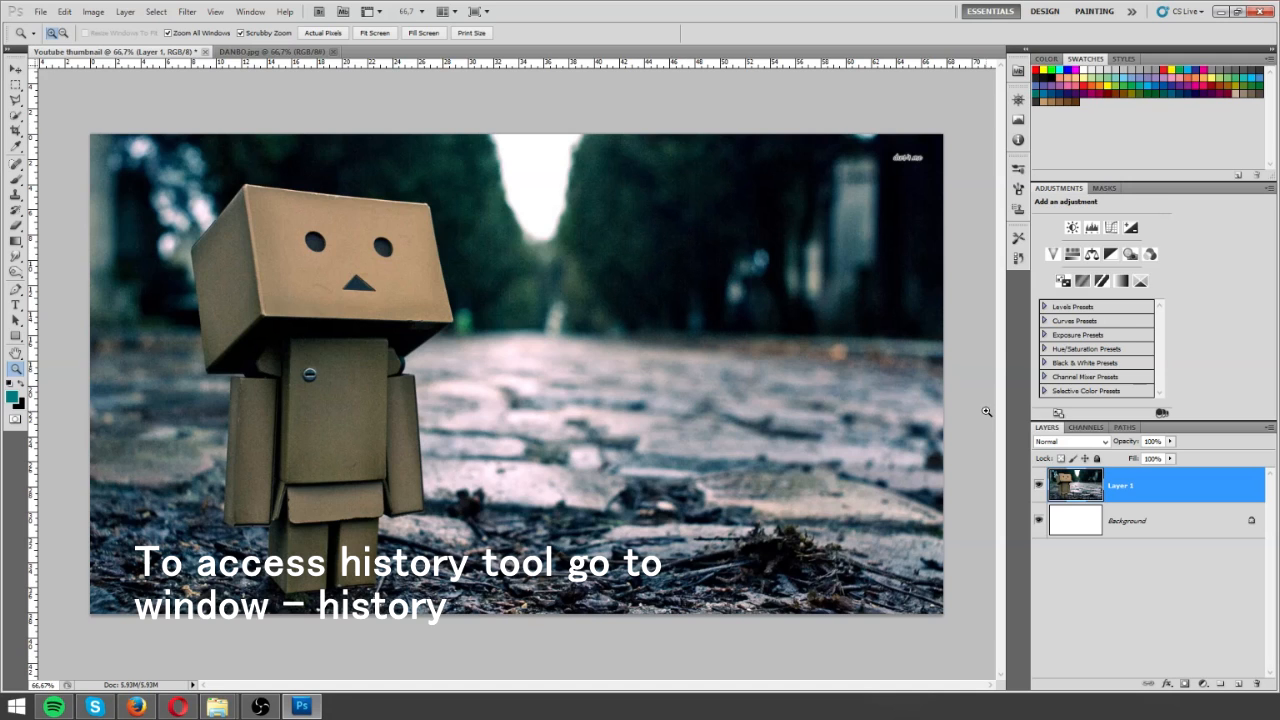
{"action": "key", "text": "ctrl+shift+n"}
{"action": "key", "text": "Return"}
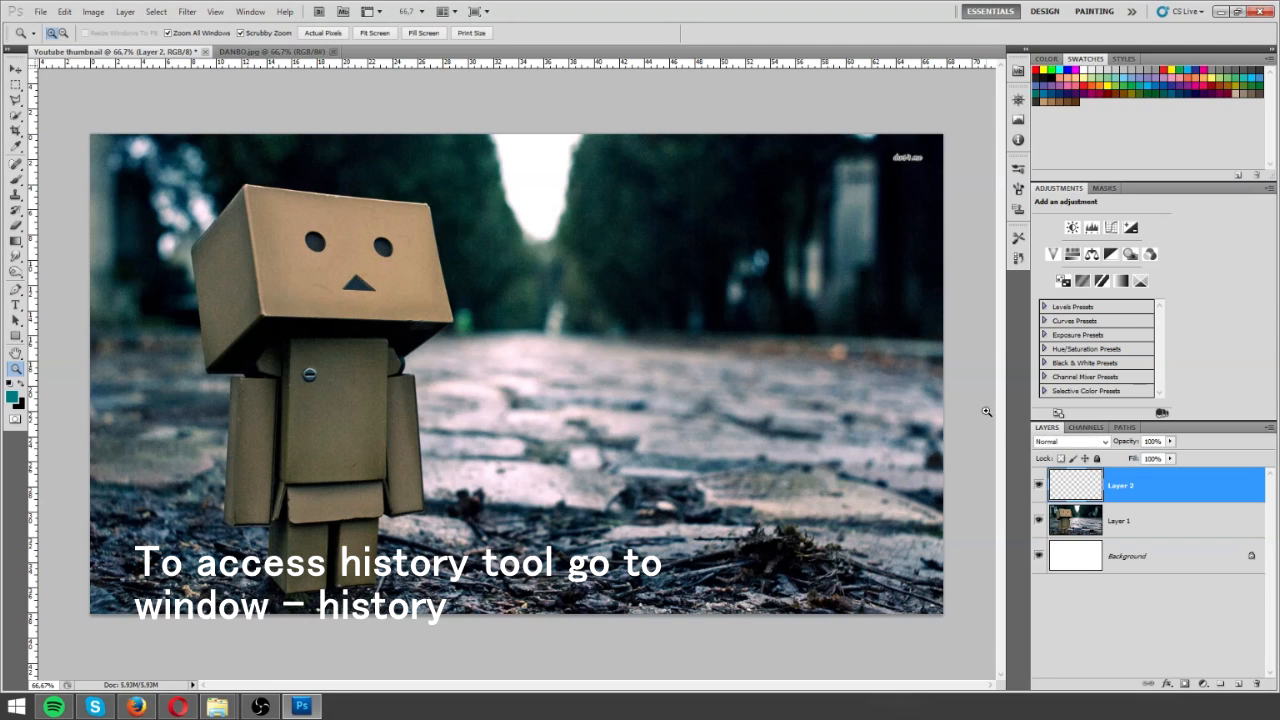
{"action": "left_click", "coordinate": [17, 86]}
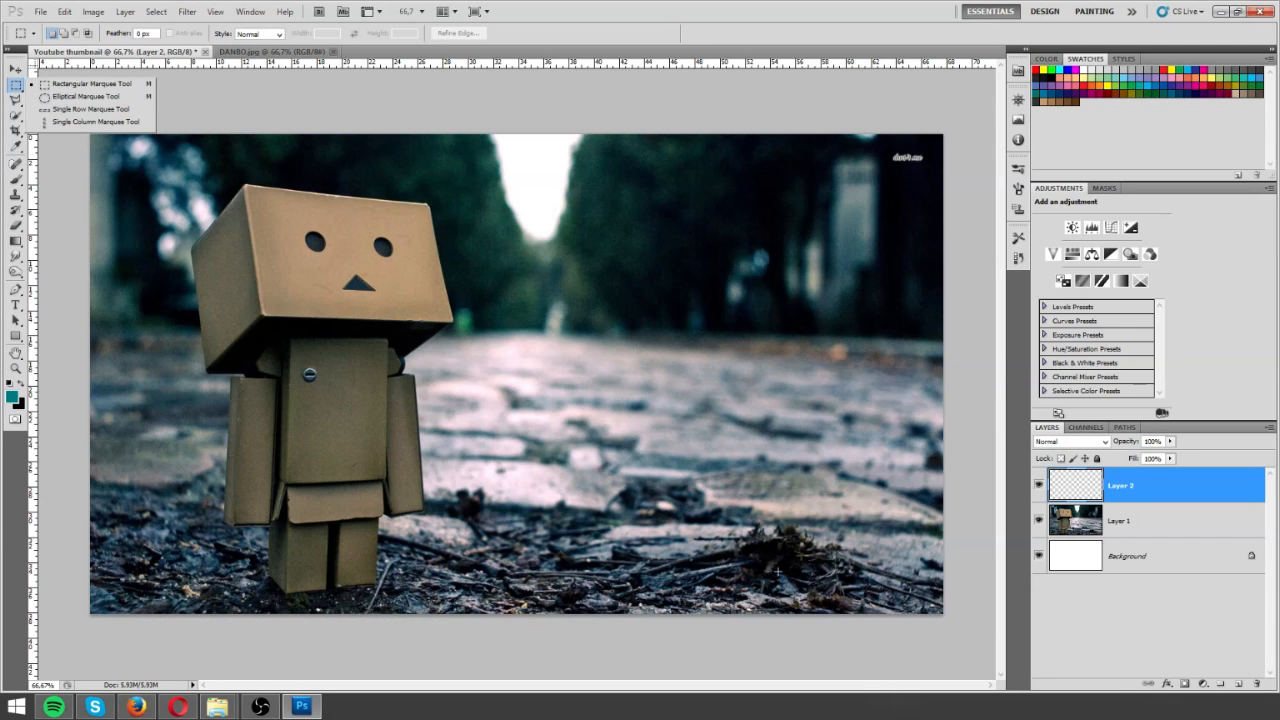
{"action": "left_click_drag", "start_coordinate": [772, 570], "coordinate": [908, 637]}
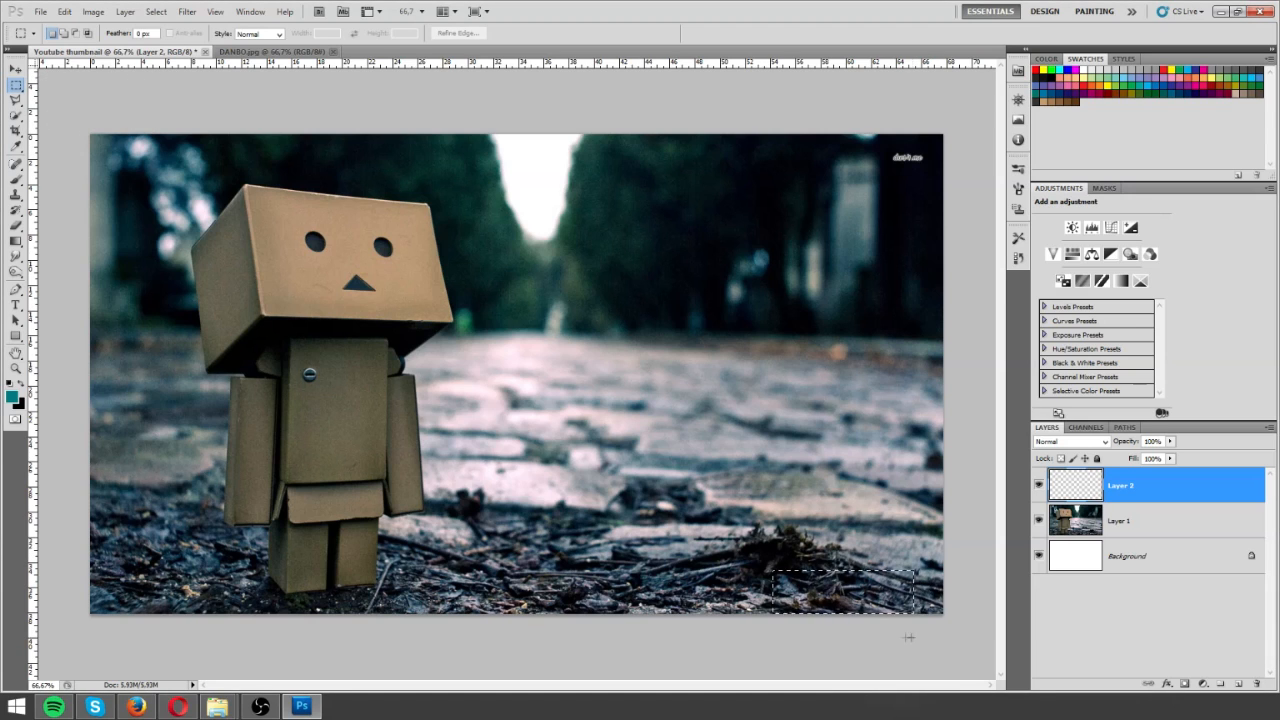
{"action": "left_click", "coordinate": [15, 180]}
{"action": "mouse_move", "coordinate": [785, 600]}
{"action": "left_mouse_down"}
{"action": "mouse_move", "coordinate": [890, 603]}
{"action": "mouse_move", "coordinate": [884, 590]}
{"action": "mouse_move", "coordinate": [926, 572]}
{"action": "mouse_move", "coordinate": [814, 579]}
{"action": "mouse_move", "coordinate": [900, 586]}
{"action": "left_mouse_up"}
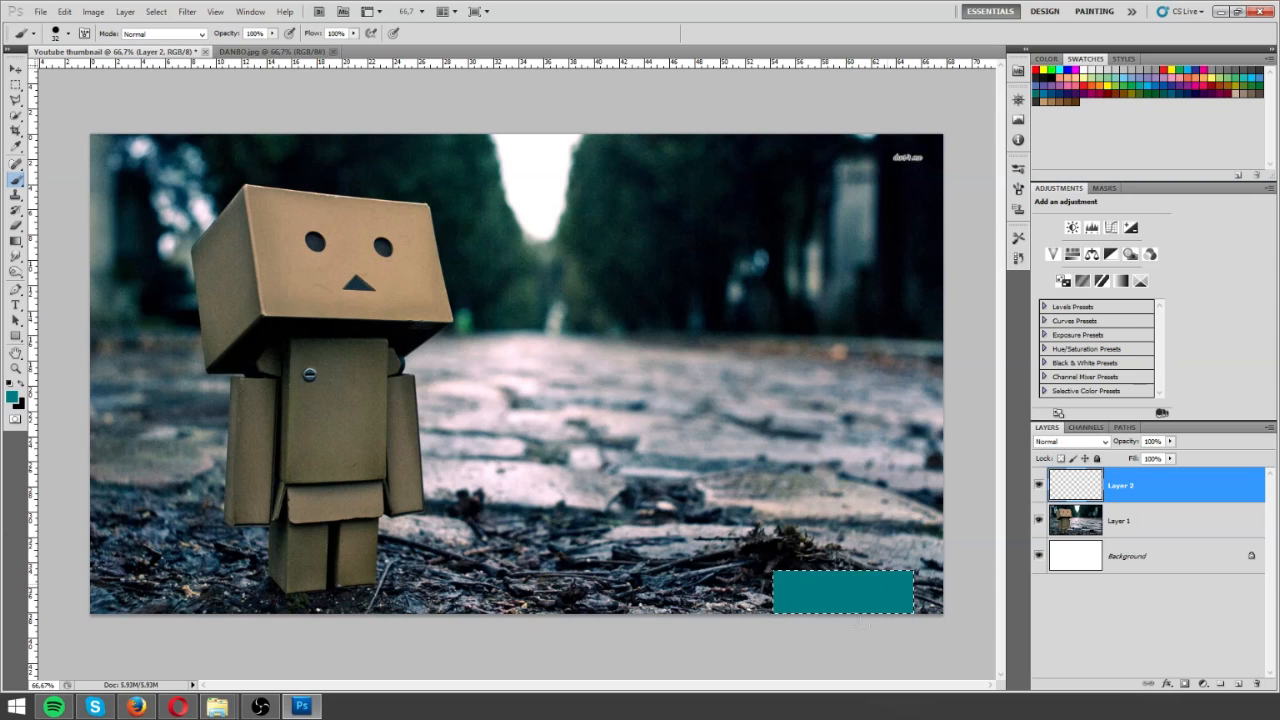
{"action": "key", "text": "ctrl+d"}
Step: Flip the Danbo image on Layer 1 horizontally
{"action": "left_click", "coordinate": [1116, 522]}
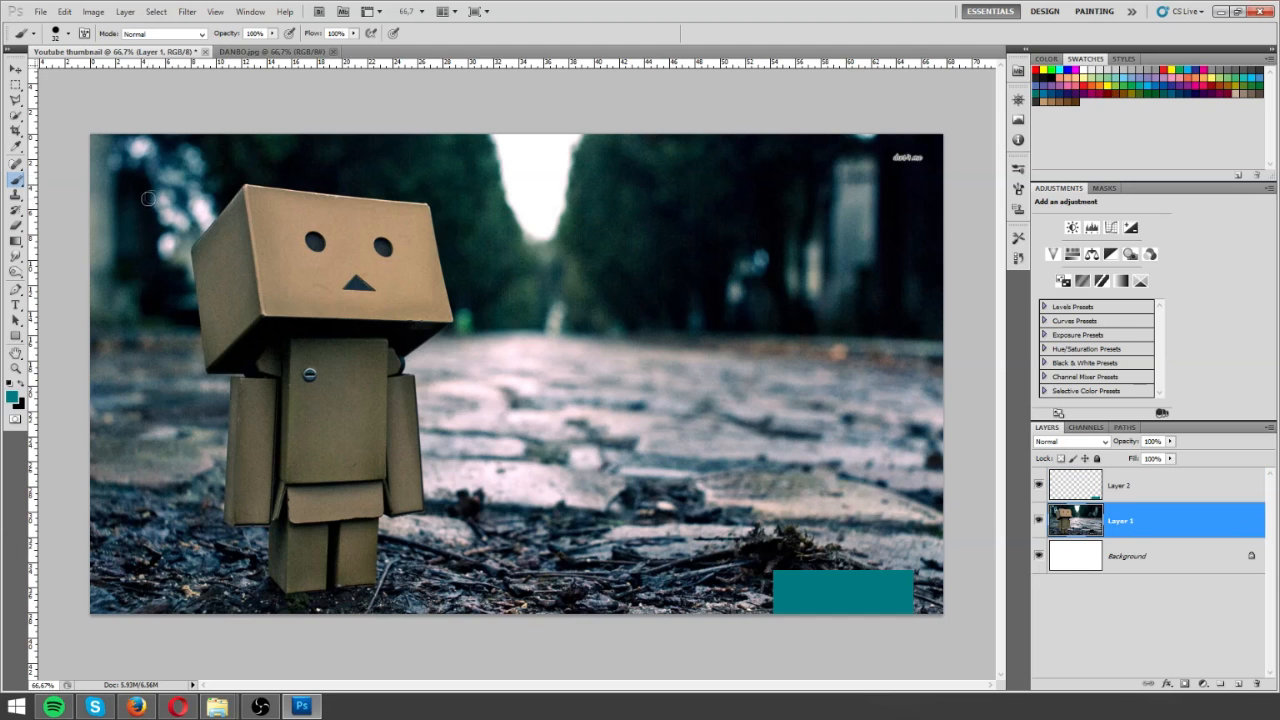
{"action": "left_click", "coordinate": [70, 14]}
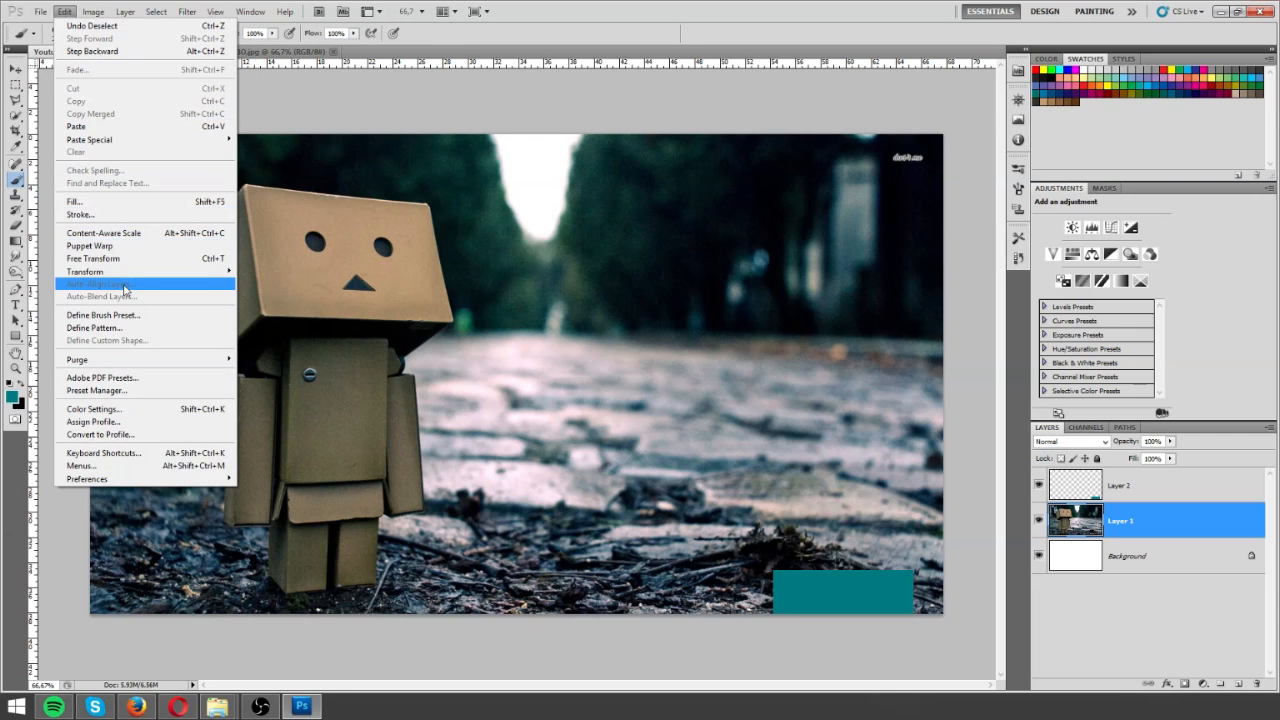
{"action": "mouse_move", "coordinate": [130, 272]}
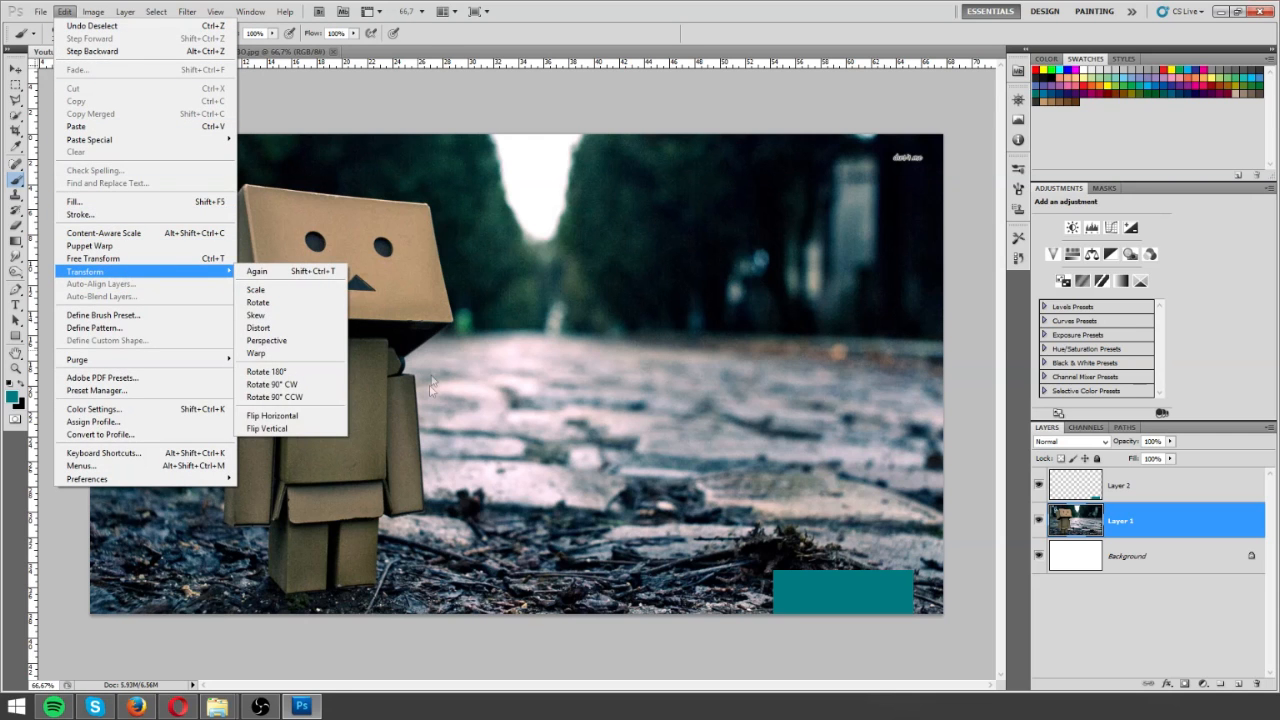
{"action": "left_click", "coordinate": [315, 415]}
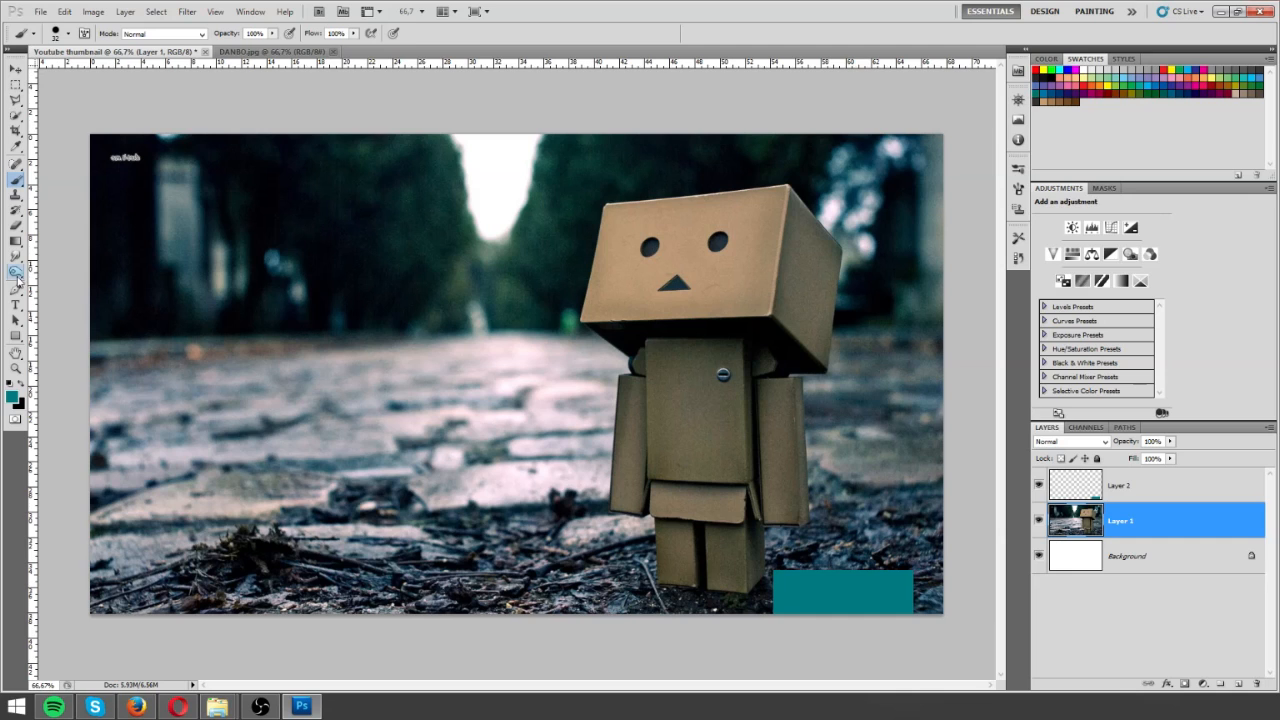
Step: Hide and delete Layer 2 with the teal rectangle
{"action": "left_click", "coordinate": [17, 87]}
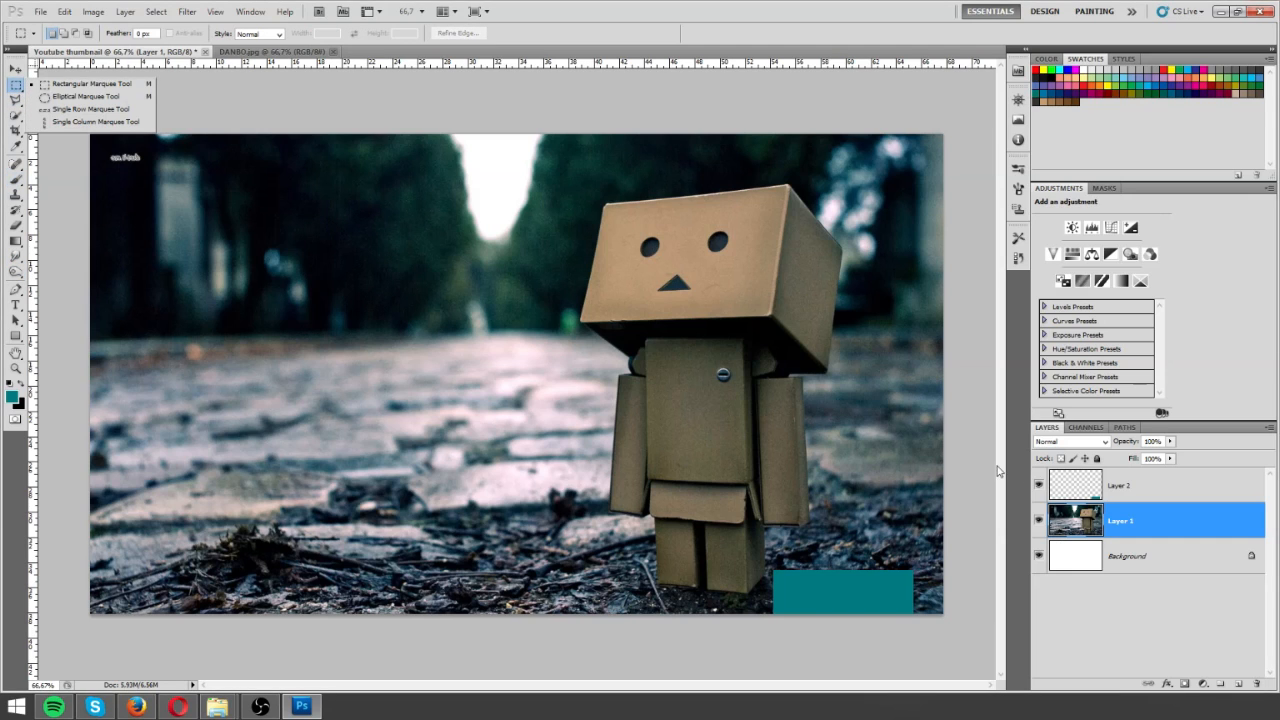
{"action": "left_click", "coordinate": [1039, 489]}
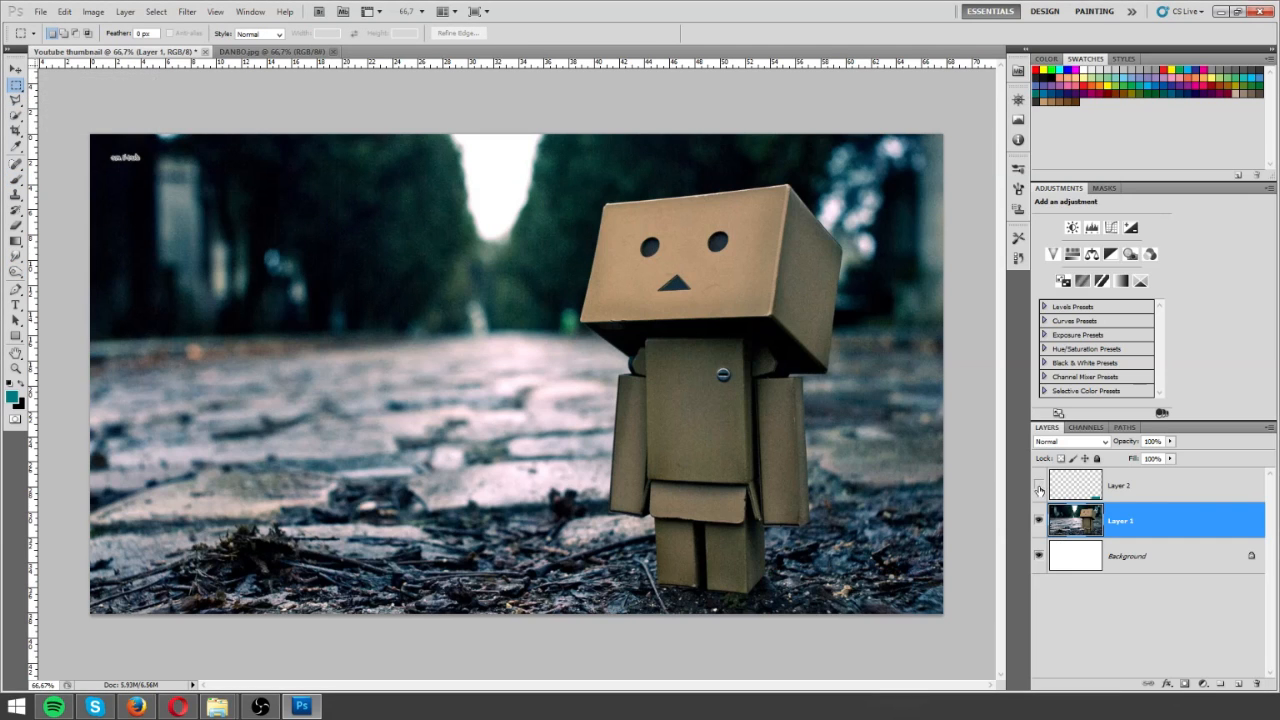
{"action": "left_click", "coordinate": [1132, 492]}
{"action": "key", "text": "Delete"}
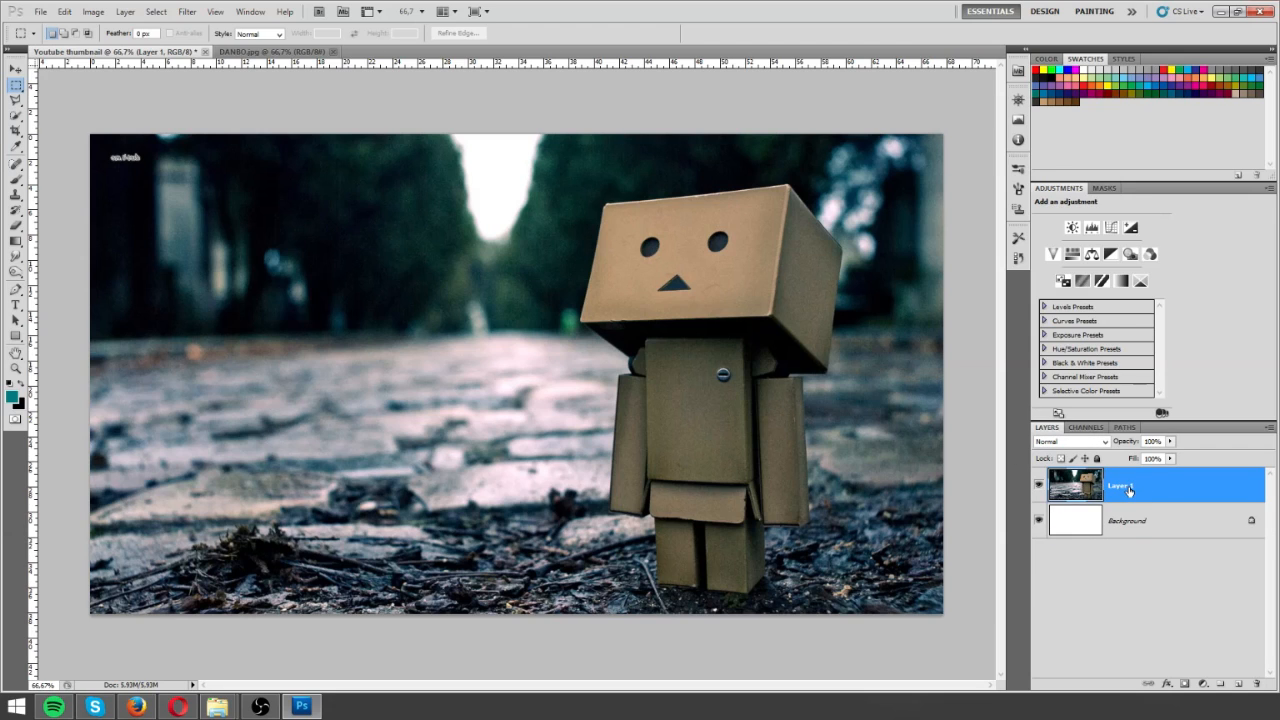
Step: Merge the flipped image layer down into the Background layer
{"action": "right_click", "coordinate": [1142, 491]}
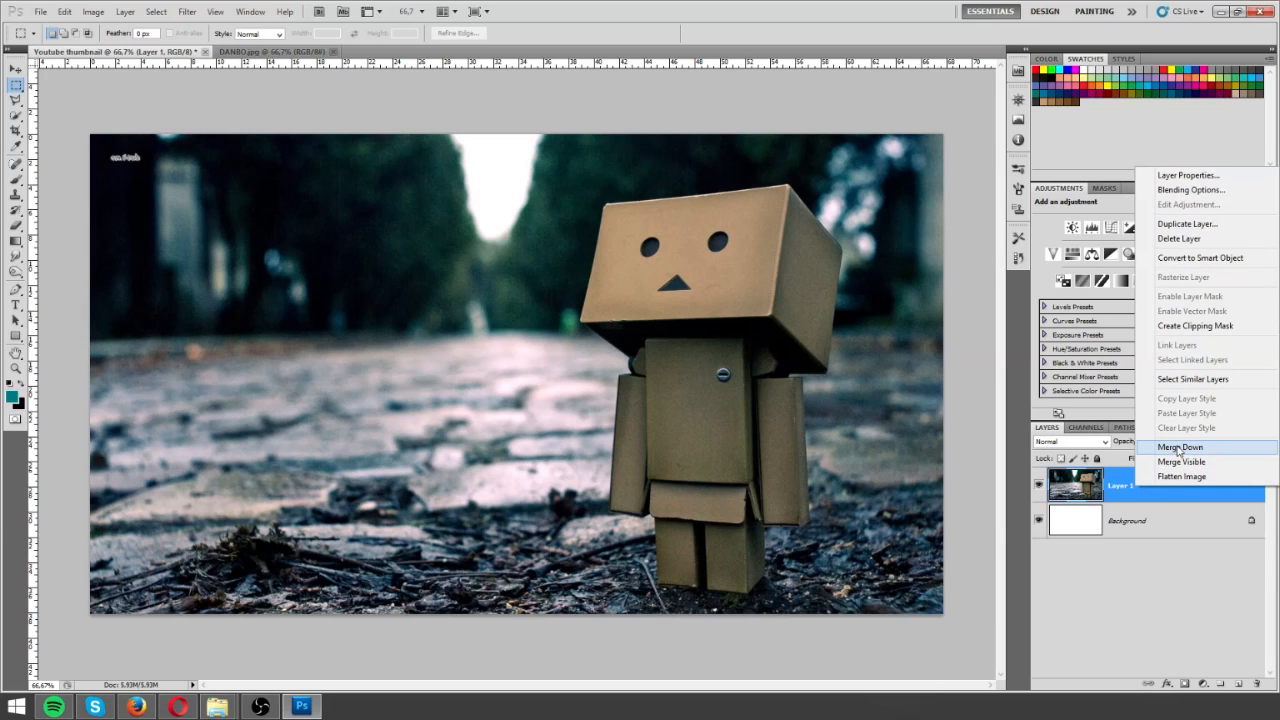
{"action": "left_click", "coordinate": [1181, 448]}
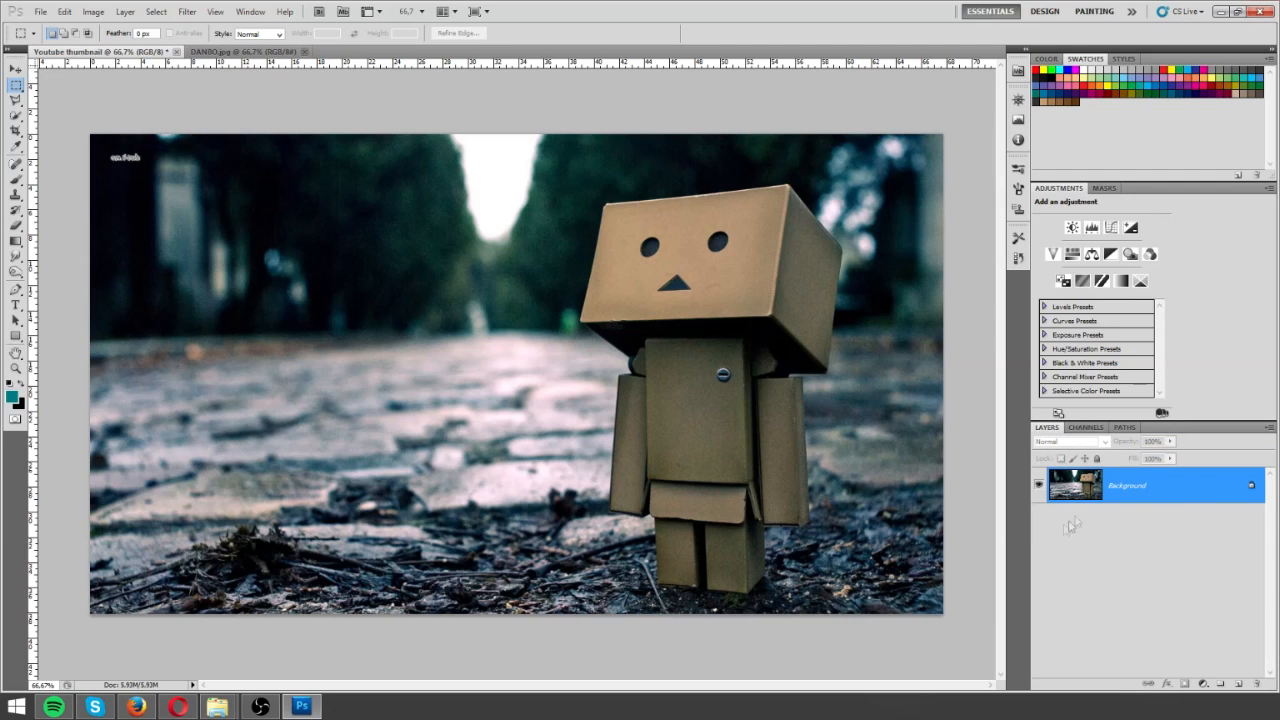
Step: Convert the locked Background into a regular layer, keeping the default layer settings
{"action": "right_click", "coordinate": [1120, 497]}
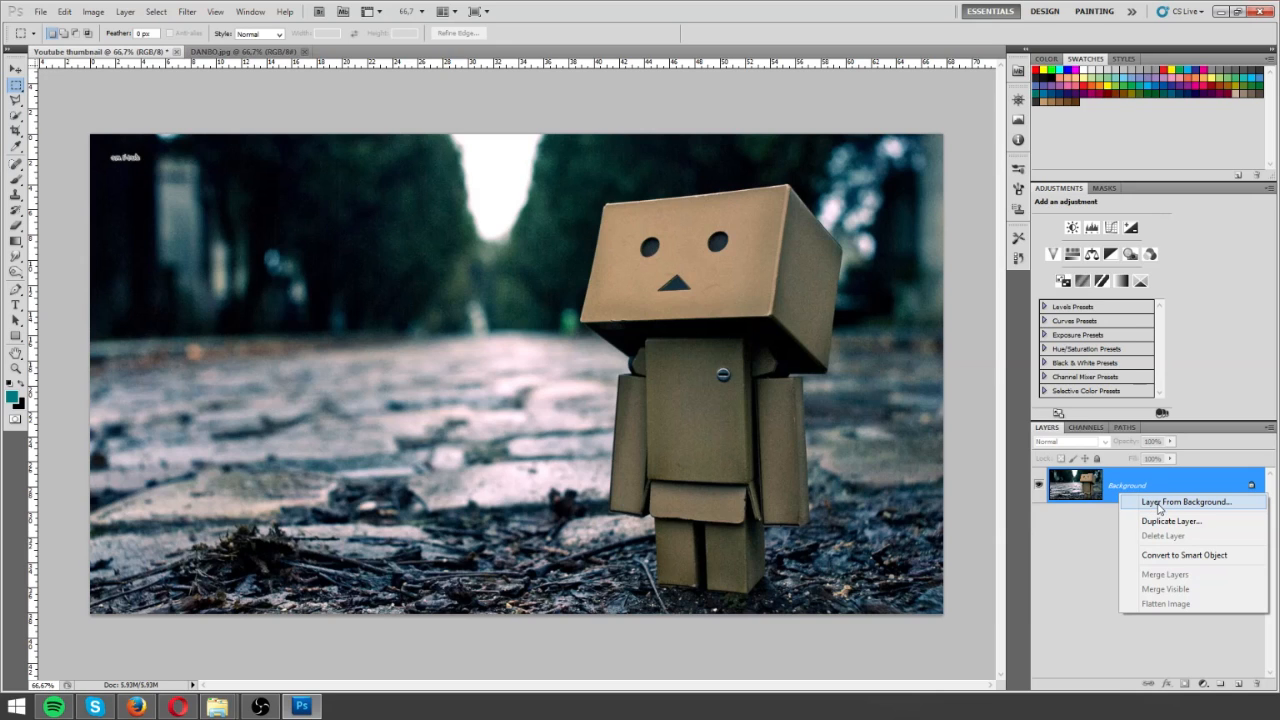
{"action": "left_click", "coordinate": [1160, 508]}
{"action": "key", "text": "Return"}
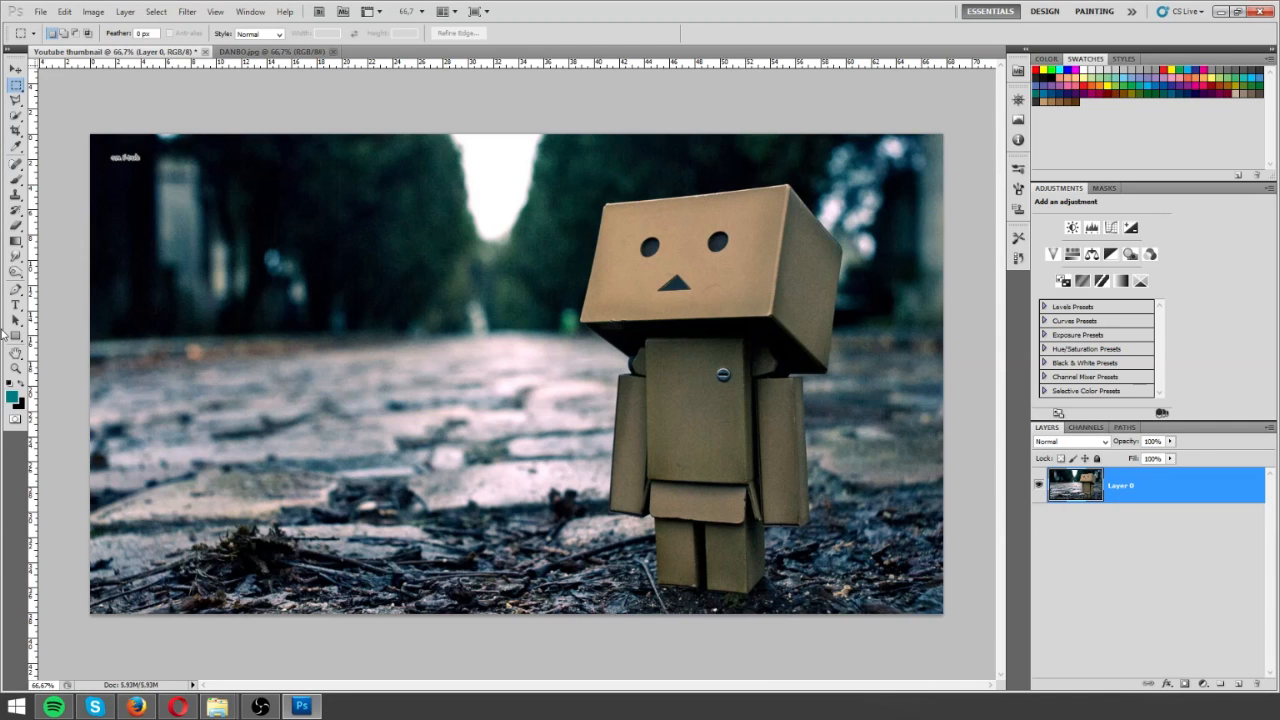
Step: Add a new layer, write DANBO PHOTOGRAPHY in a horizontal text box over the pavement beside Danbo, and nudge it slightly down and right
{"action": "key", "text": "ctrl+shift+n"}
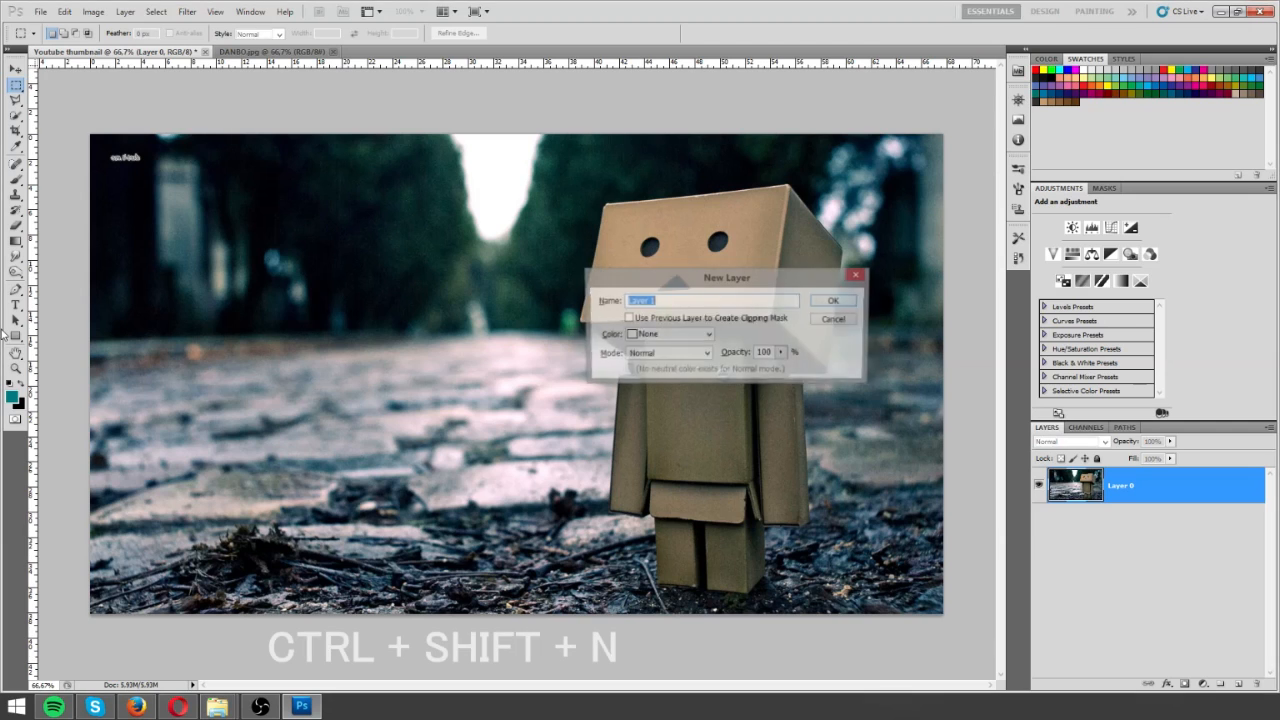
{"action": "key", "text": "Return"}
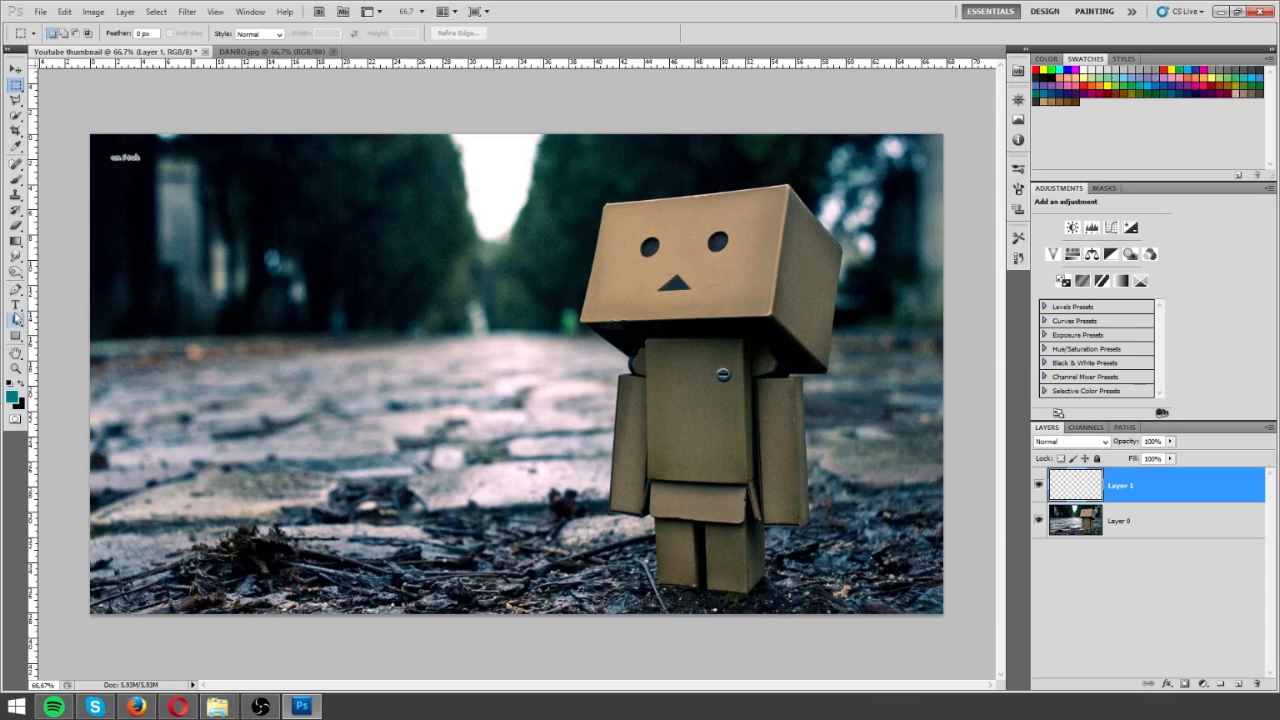
{"action": "left_click", "coordinate": [15, 305]}
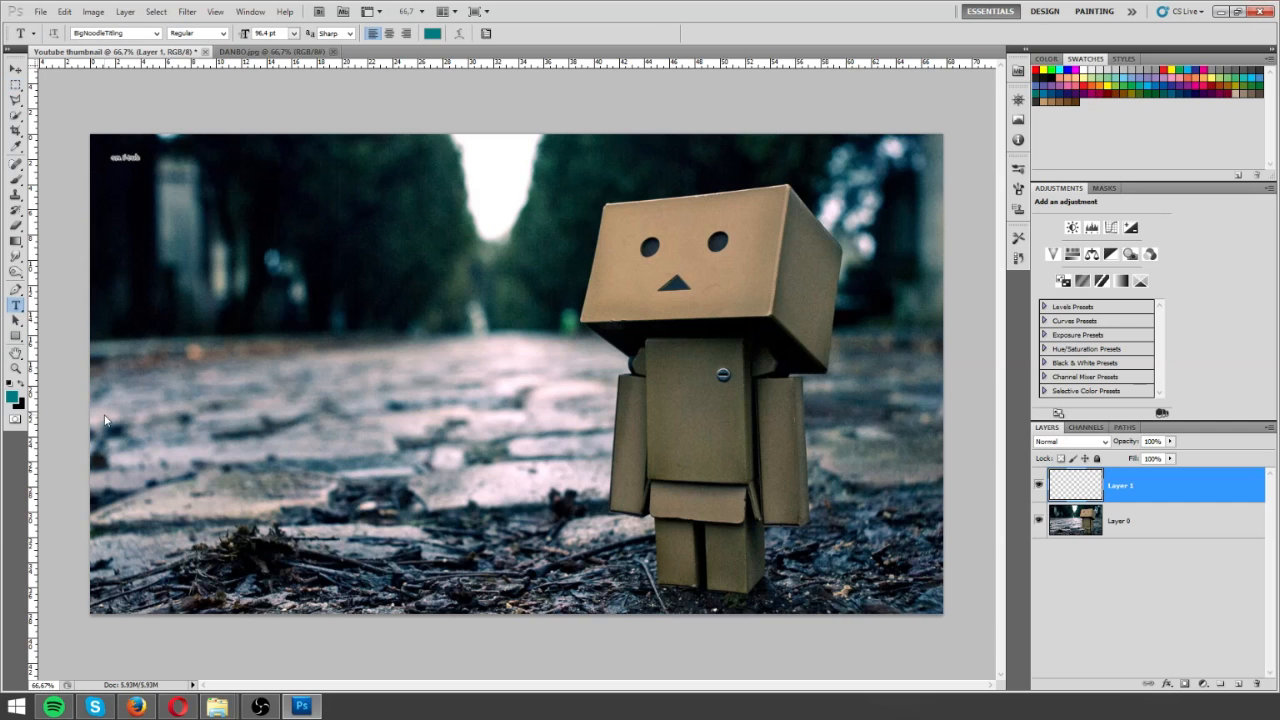
{"action": "left_click_drag", "start_coordinate": [316, 484], "coordinate": [571, 527]}
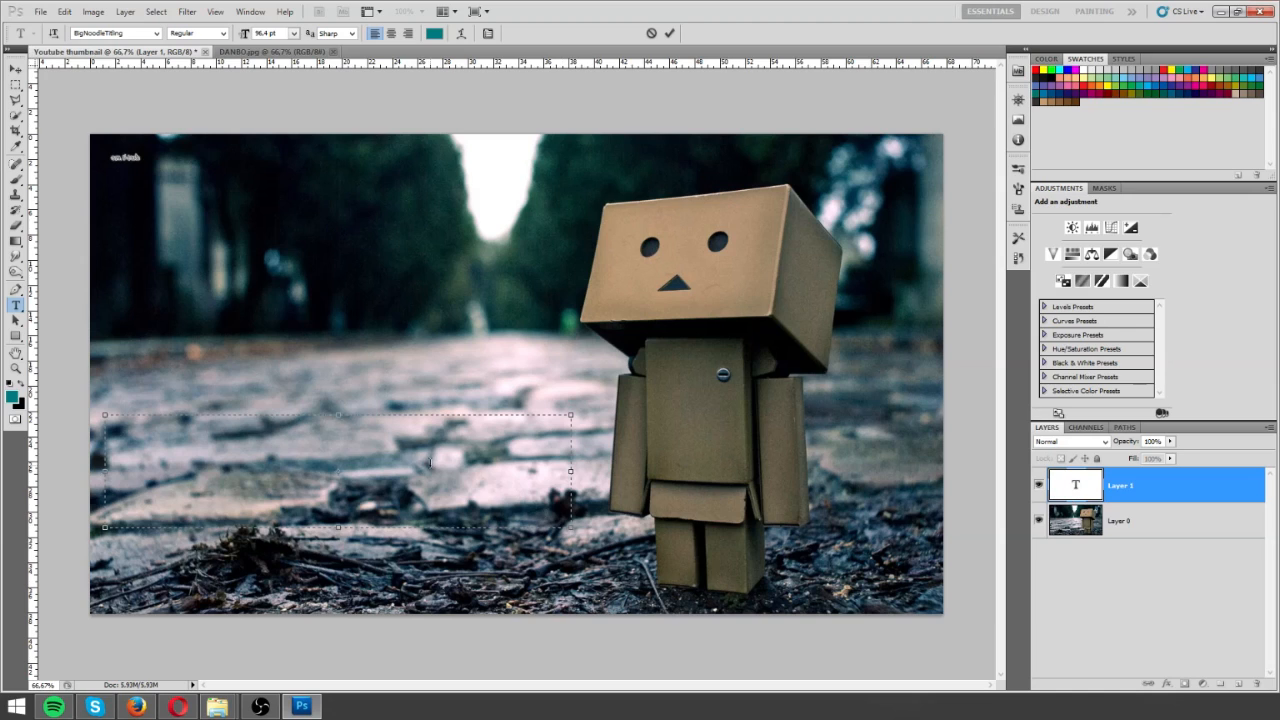
{"action": "type", "text": "DANB"}
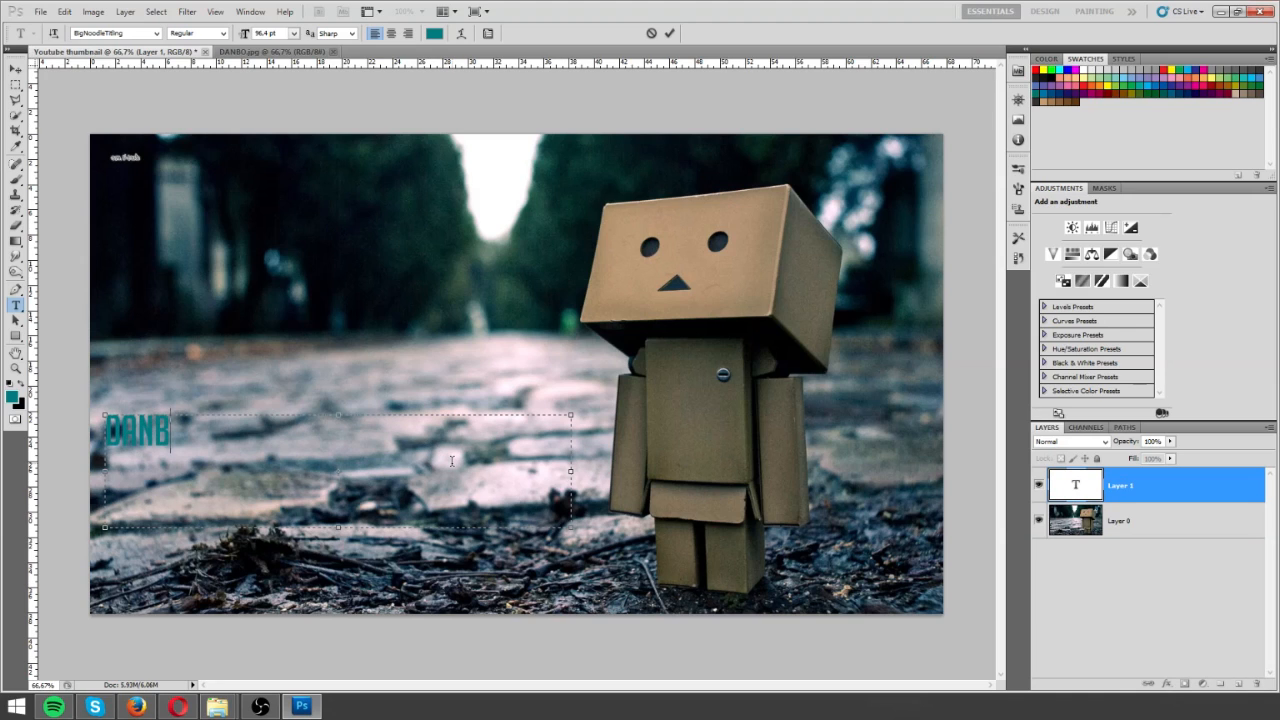
{"action": "type", "text": "O PHOTOGRAPHY"}
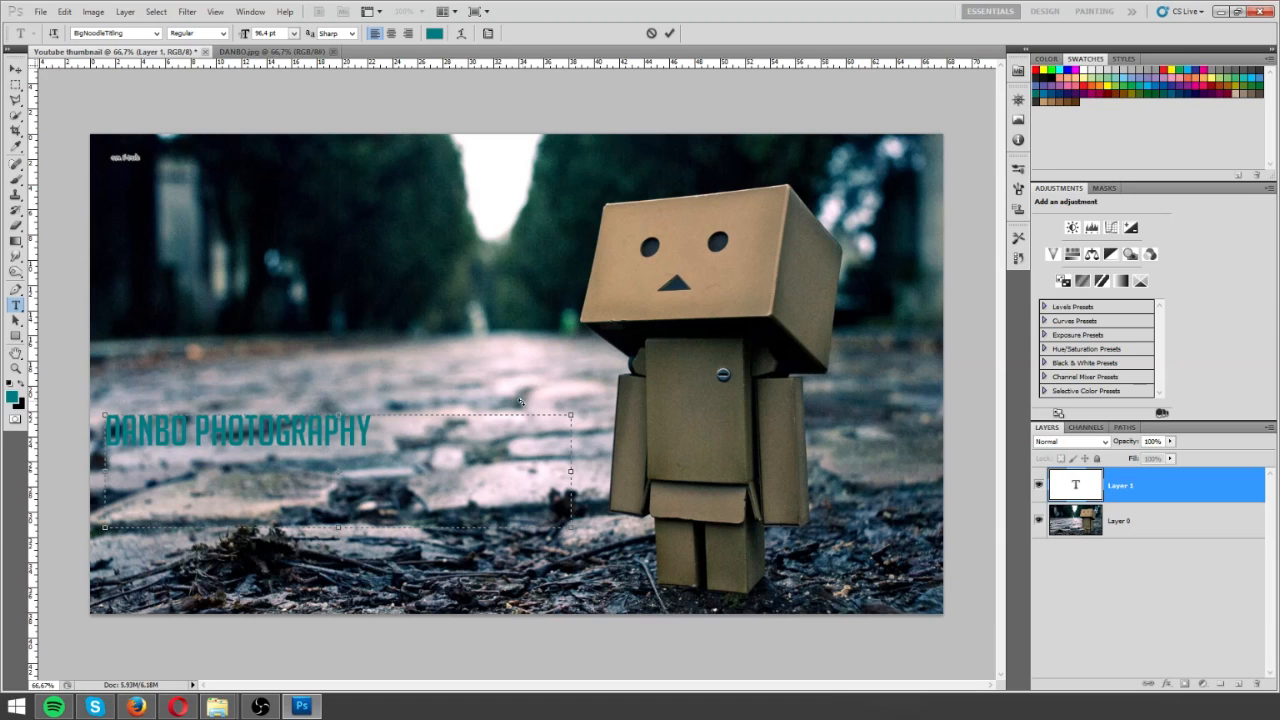
{"action": "left_click", "coordinate": [14, 70]}
{"action": "left_click_drag", "start_coordinate": [266, 464], "coordinate": [286, 484]}
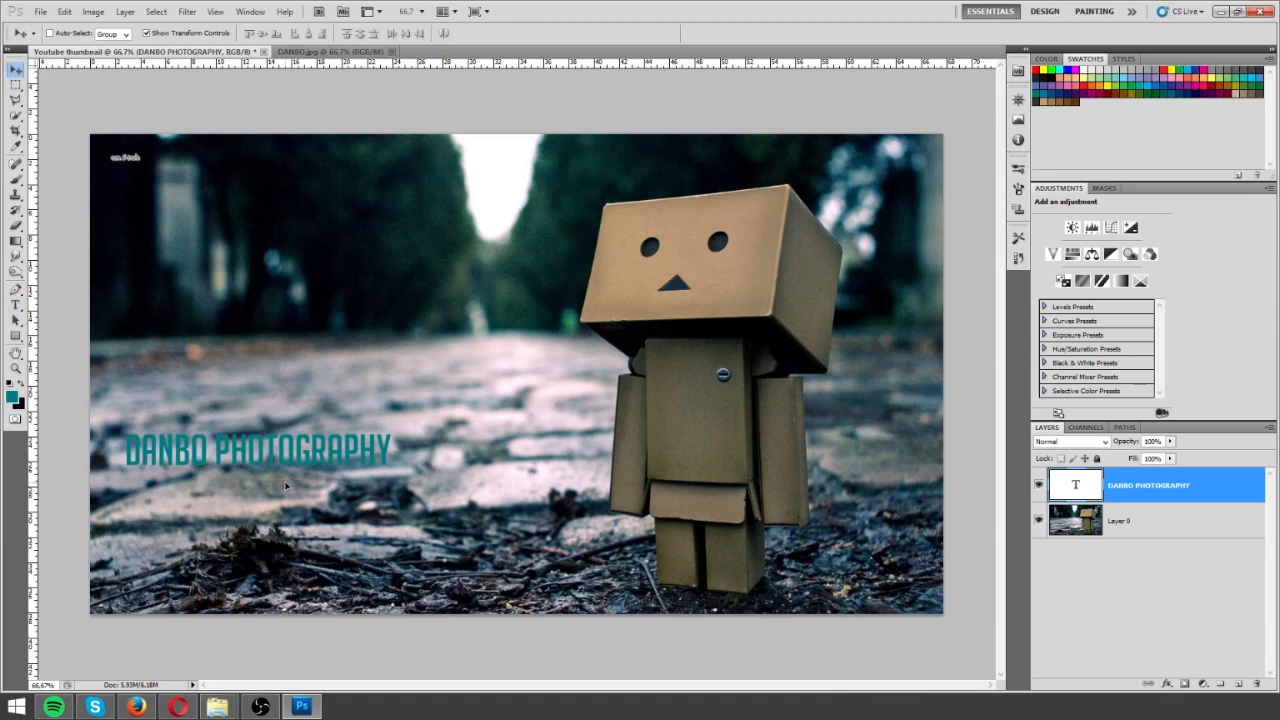
Step: Recolor the whole DANBO PHOTOGRAPHY text black by swapping the foreground and background colors
{"action": "left_click", "coordinate": [15, 304]}
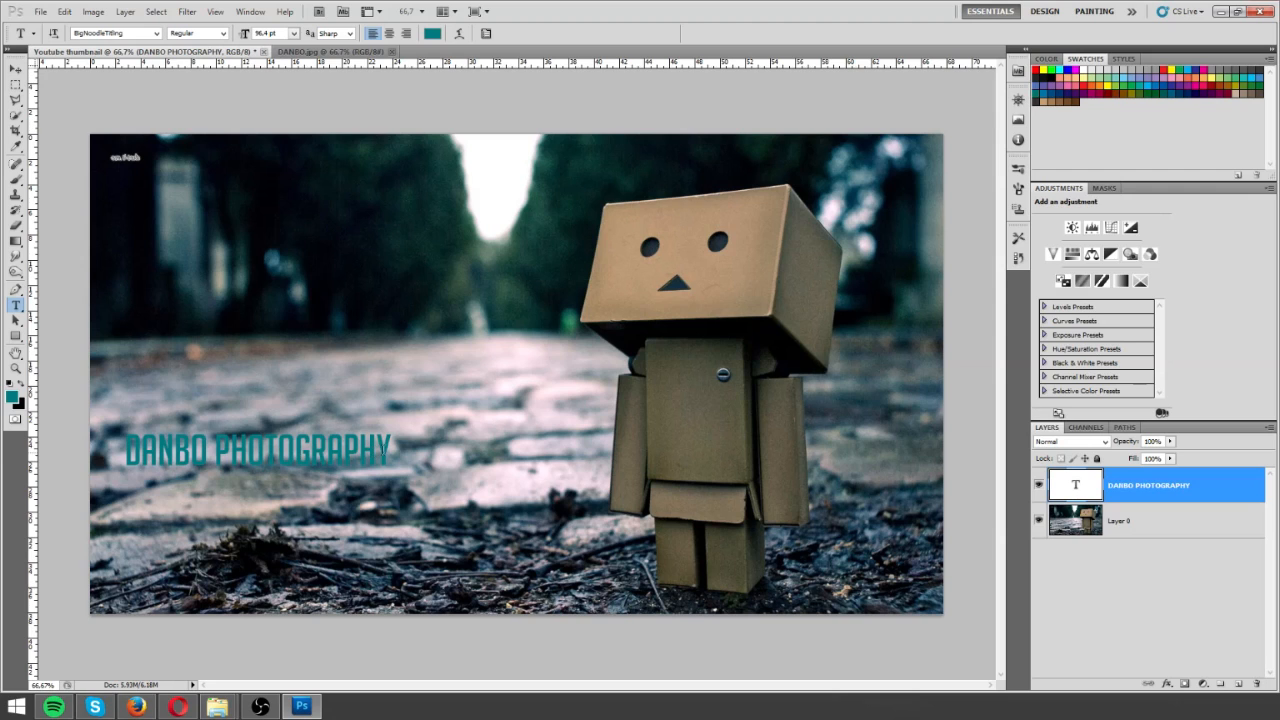
{"action": "left_click_drag", "start_coordinate": [390, 450], "coordinate": [124, 452]}
{"action": "left_click", "coordinate": [22, 385]}
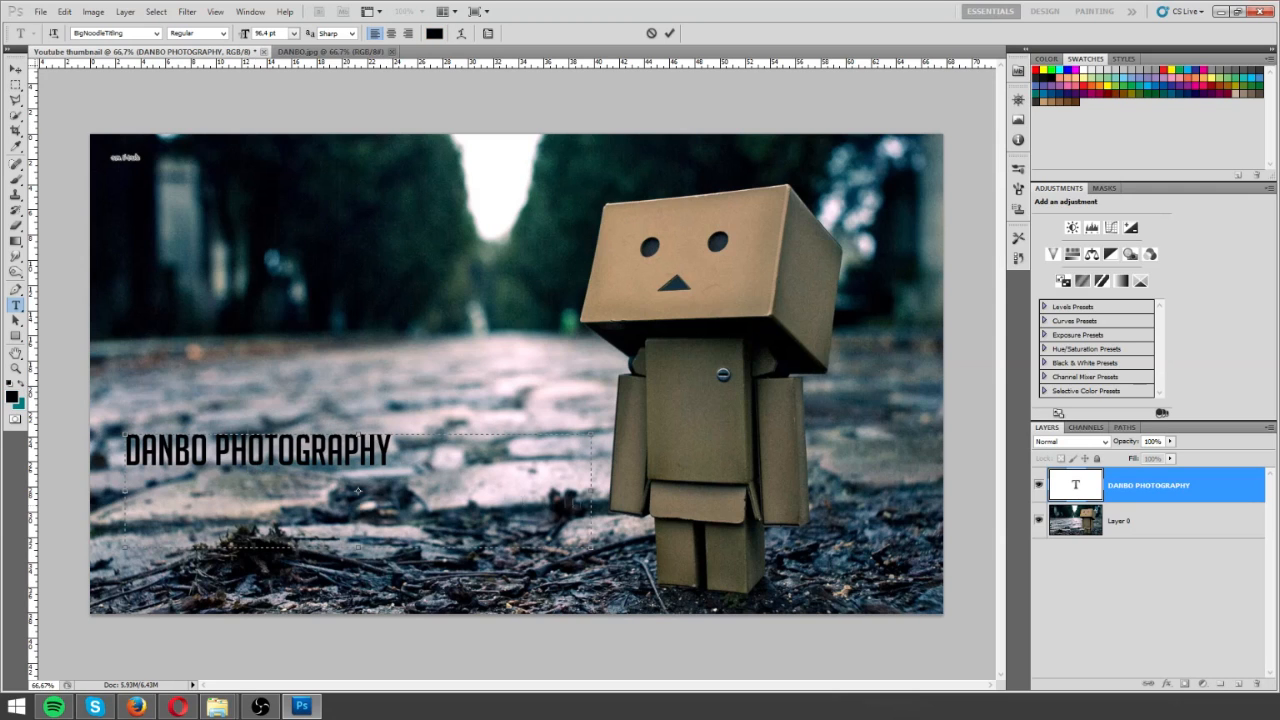
{"action": "left_click", "coordinate": [1130, 487]}
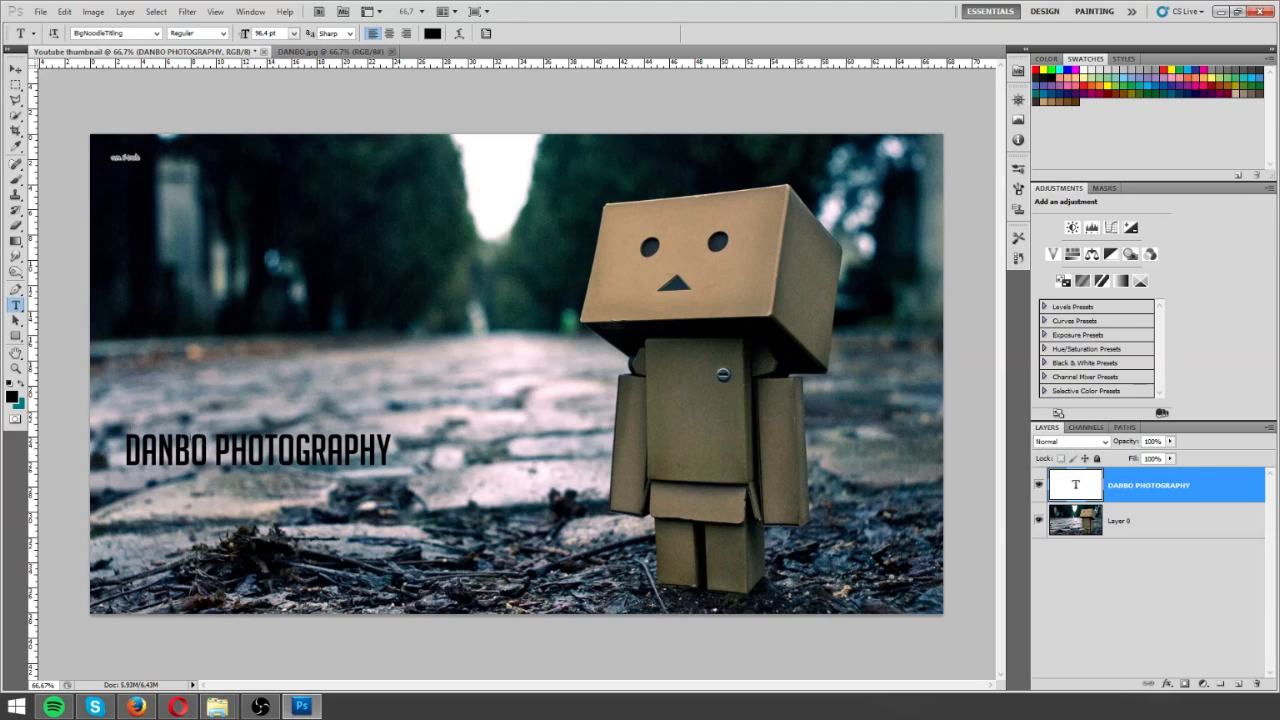
Step: Switch the DANBO PHOTOGRAPHY text to teal and back to black, swapping the foreground and background colors each time
{"action": "left_click_drag", "start_coordinate": [394, 451], "coordinate": [120, 449]}
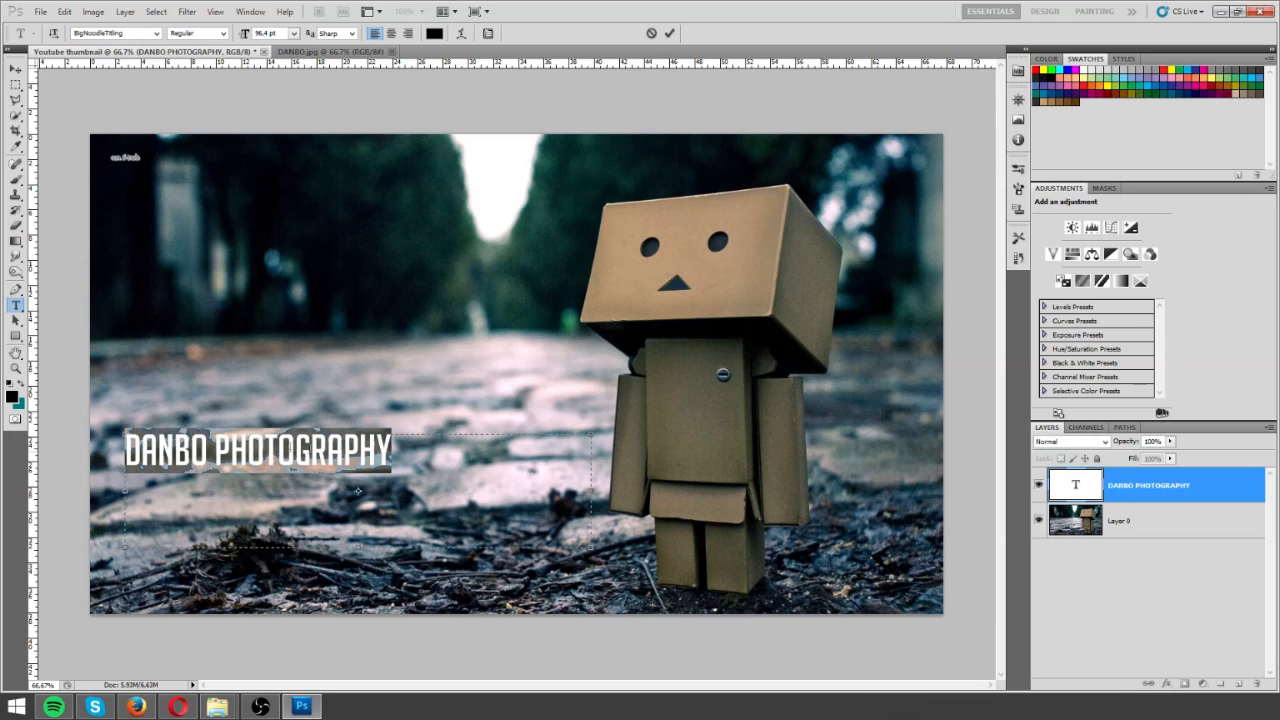
{"action": "left_click", "coordinate": [21, 384]}
{"action": "left_click", "coordinate": [1114, 492]}
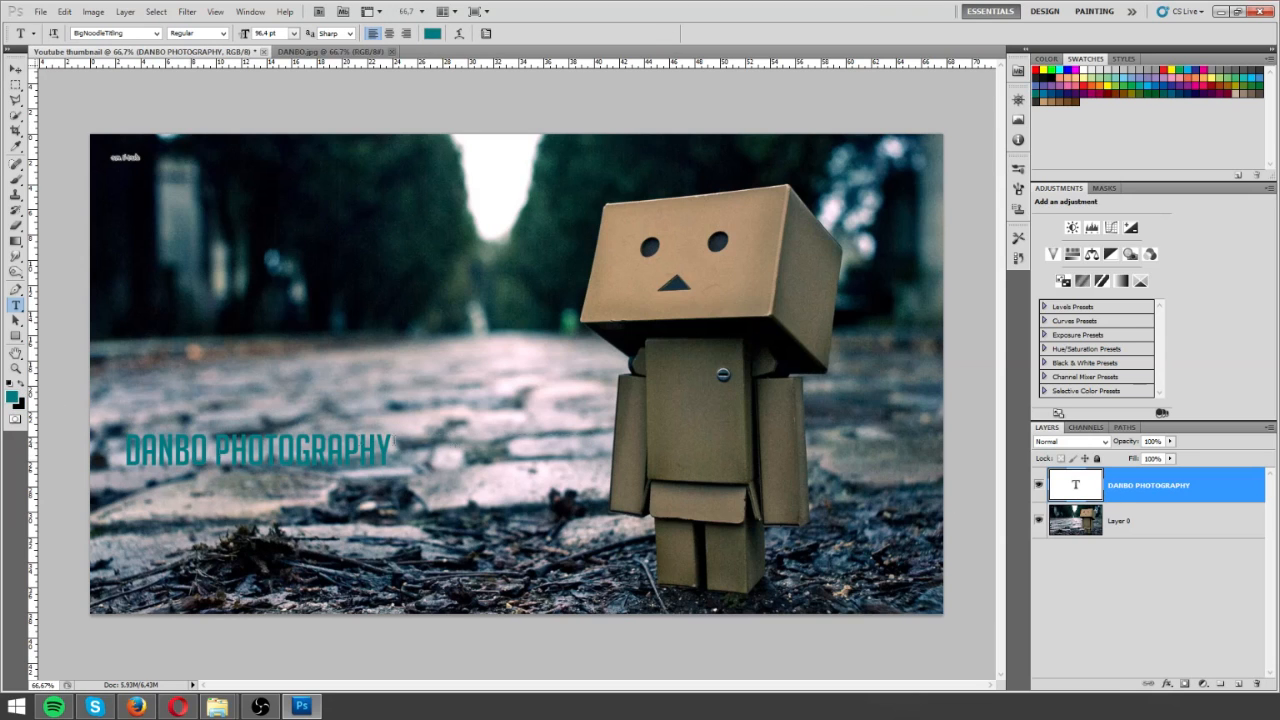
{"action": "double_click", "coordinate": [346, 454]}
{"action": "triple_click", "coordinate": [340, 454]}
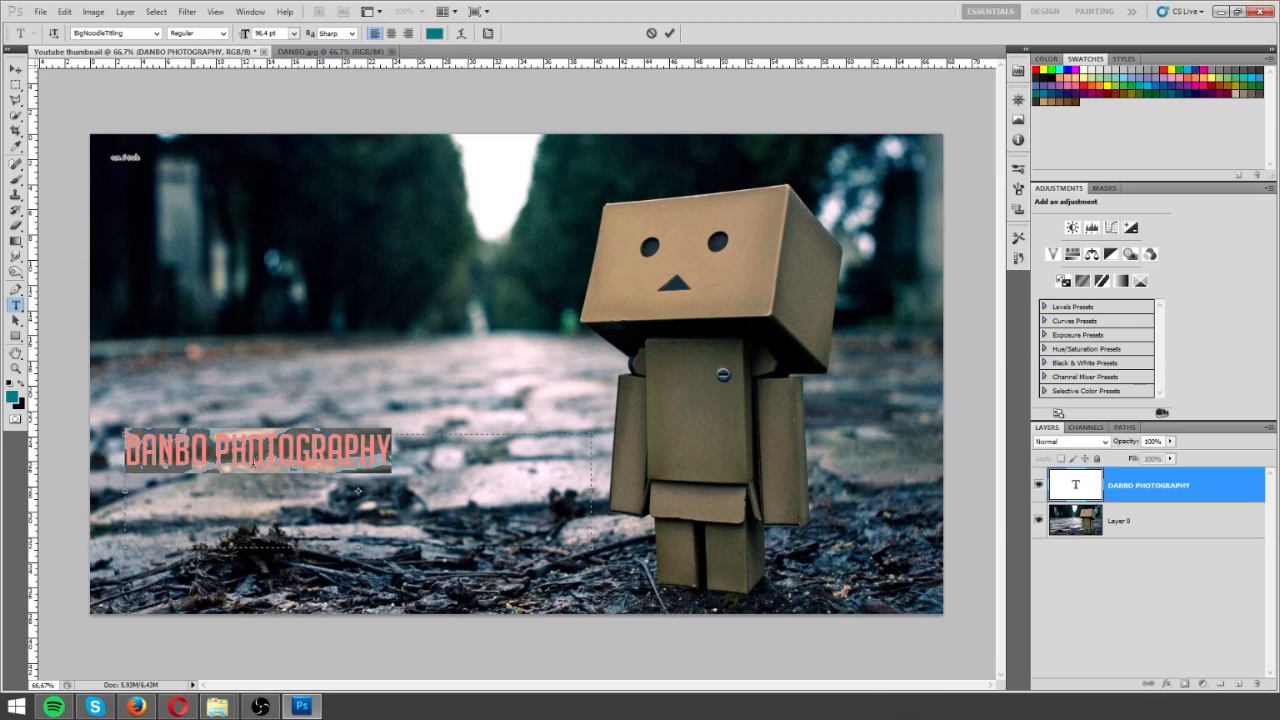
{"action": "left_click", "coordinate": [248, 452]}
{"action": "triple_click", "coordinate": [248, 452]}
{"action": "left_click", "coordinate": [21, 385]}
{"action": "left_click", "coordinate": [1092, 487]}
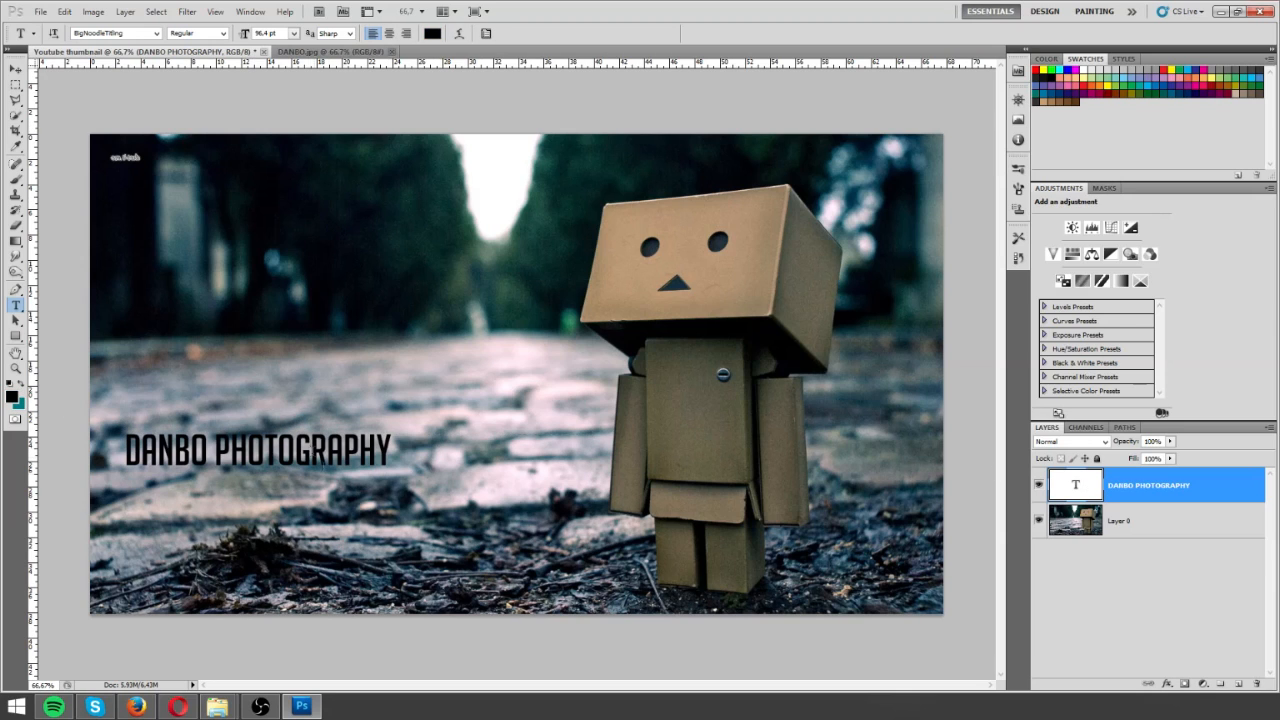
Step: Shrink the title's text box to fit the words, and scale the title to about 182 pt, spanning from the left canvas edge to Danbo's arm
{"action": "left_click", "coordinate": [288, 455]}
{"action": "left_click_drag", "start_coordinate": [592, 548], "coordinate": [412, 476]}
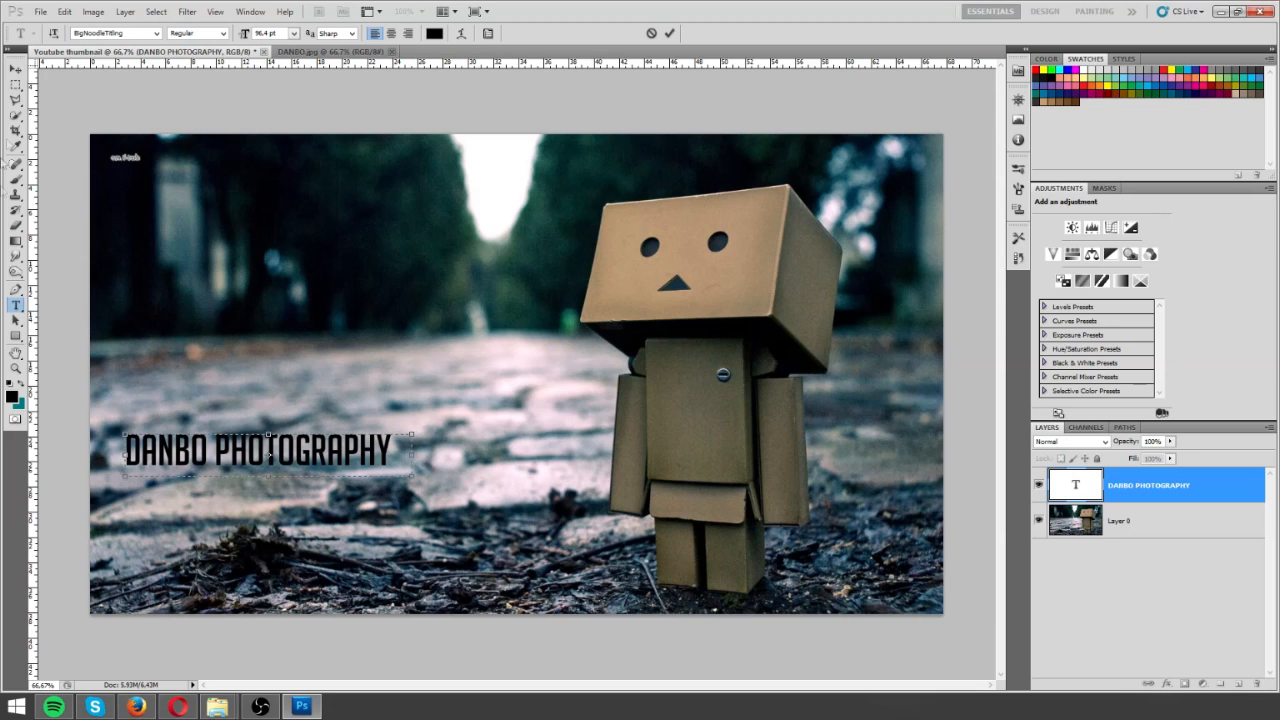
{"action": "left_click", "coordinate": [16, 68]}
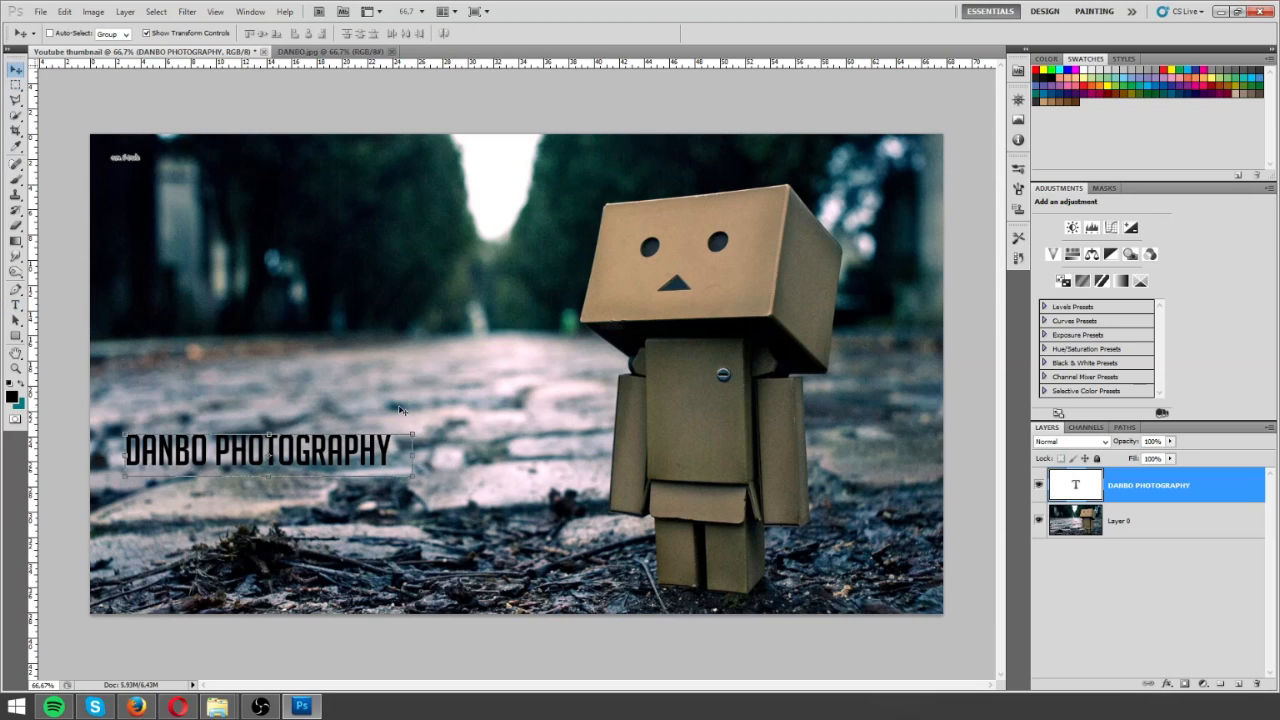
{"action": "left_click_drag", "start_coordinate": [411, 478], "coordinate": [384, 390]}
{"action": "left_click_drag", "start_coordinate": [590, 455], "coordinate": [641, 460]}
{"action": "key", "text": "Return"}
{"action": "key", "text": "z"}
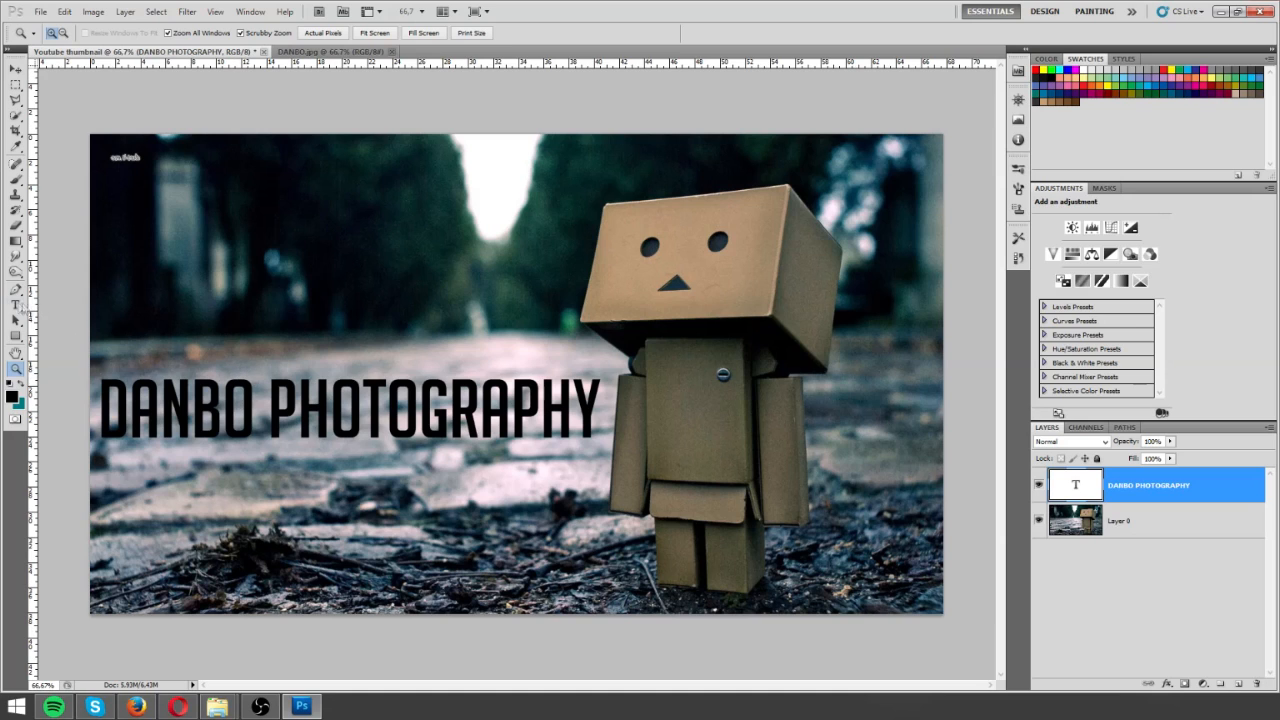
Step: Add a second text layer reading PART #1 in a text box directly below the title
{"action": "left_click", "coordinate": [16, 305]}
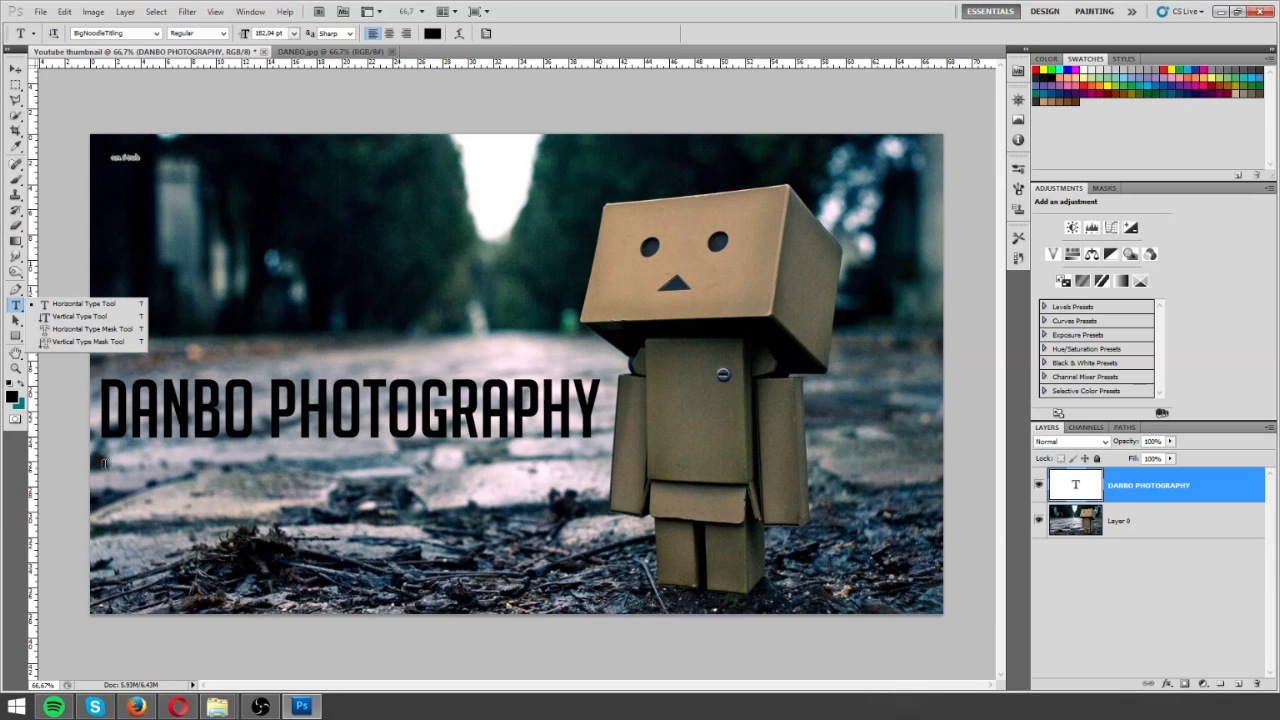
{"action": "left_click_drag", "start_coordinate": [104, 461], "coordinate": [489, 525]}
{"action": "type", "text": "P"}
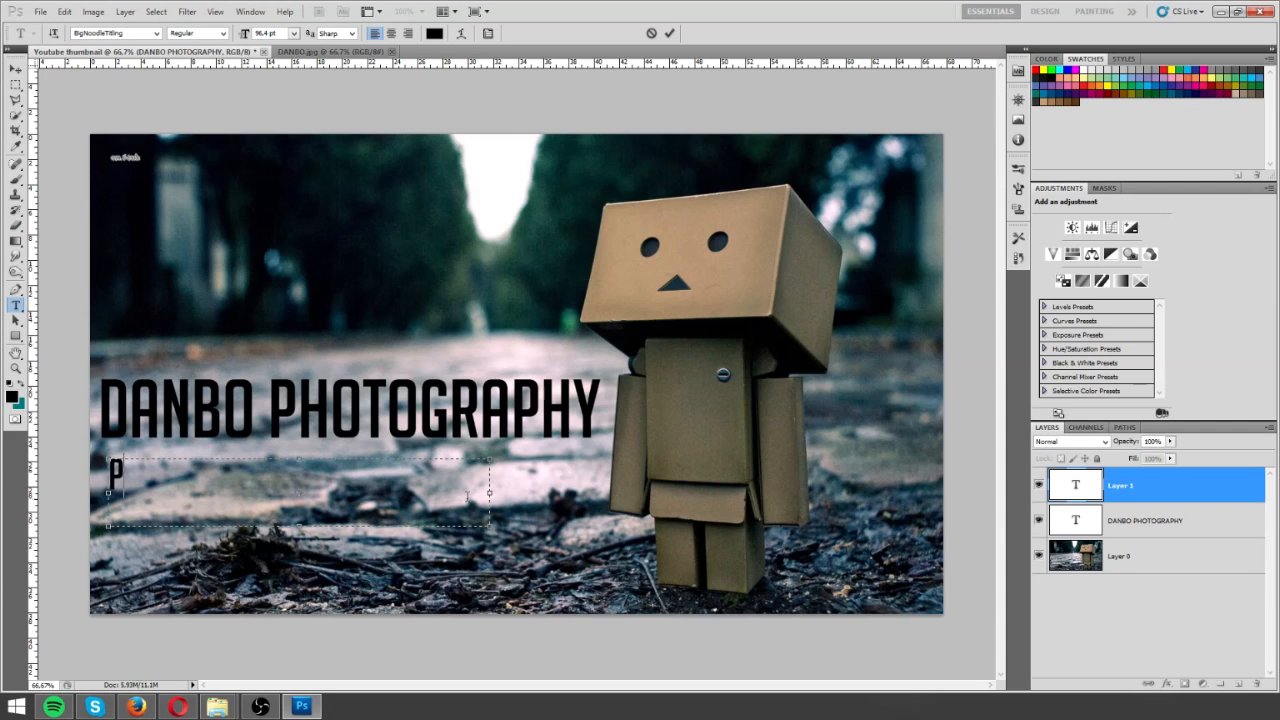
{"action": "type", "text": "ART #!"}
{"action": "key", "text": "BackSpace"}
{"action": "type", "text": "1"}
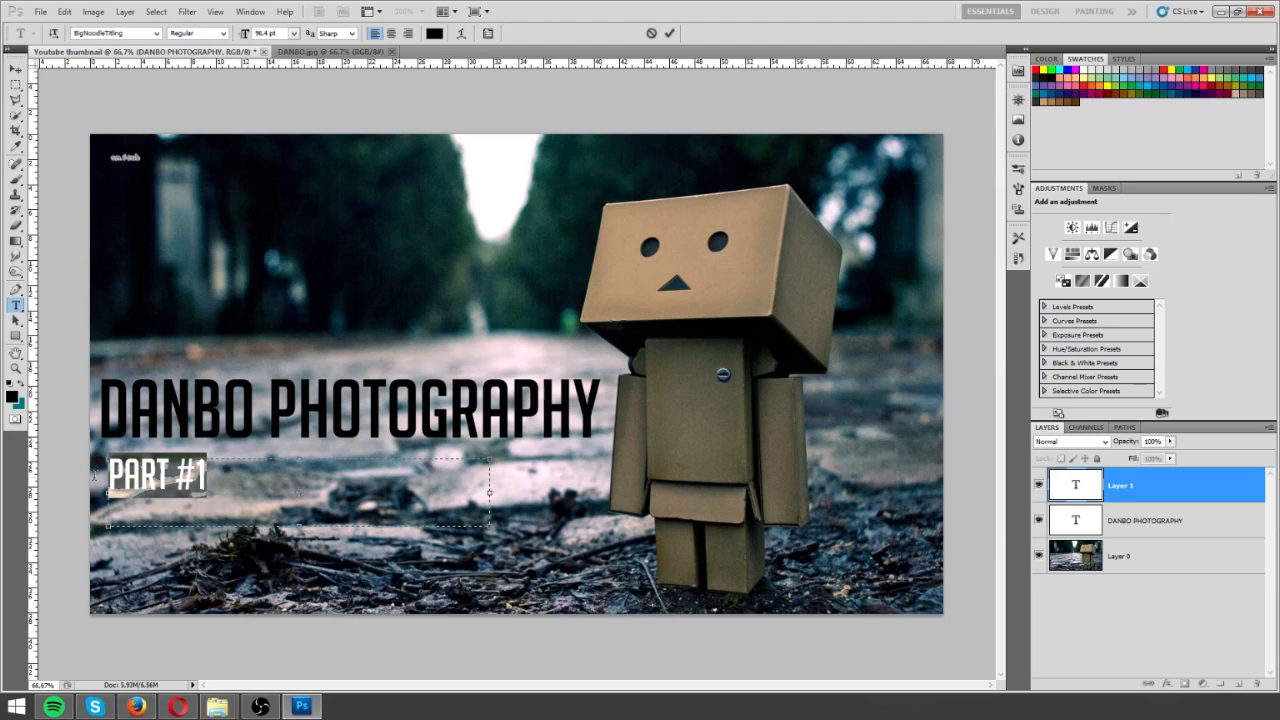
Step: Enlarge the PART #1 text to about 155 pt and place it close beneath the start of the title
{"action": "left_click", "coordinate": [15, 70]}
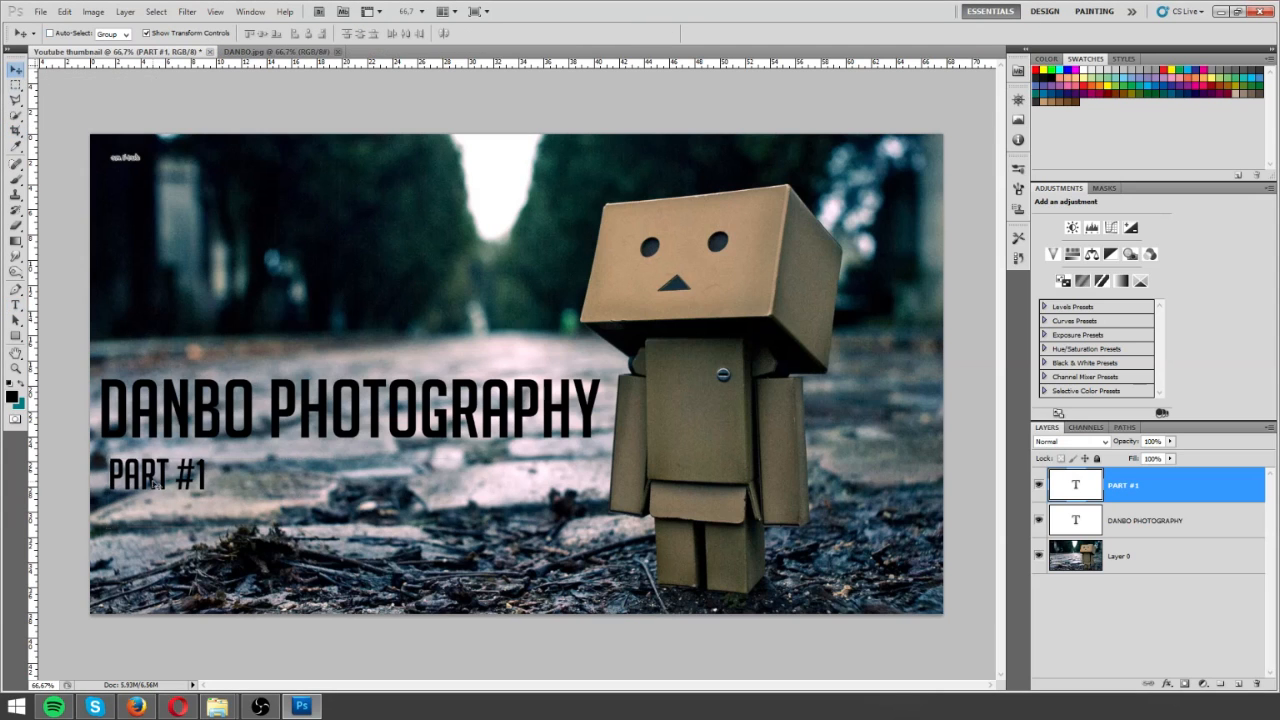
{"action": "left_click_drag", "start_coordinate": [157, 485], "coordinate": [153, 471]}
{"action": "left_click_drag", "start_coordinate": [484, 518], "coordinate": [565, 554]}
{"action": "key", "text": "Return"}
{"action": "key", "text": "z"}
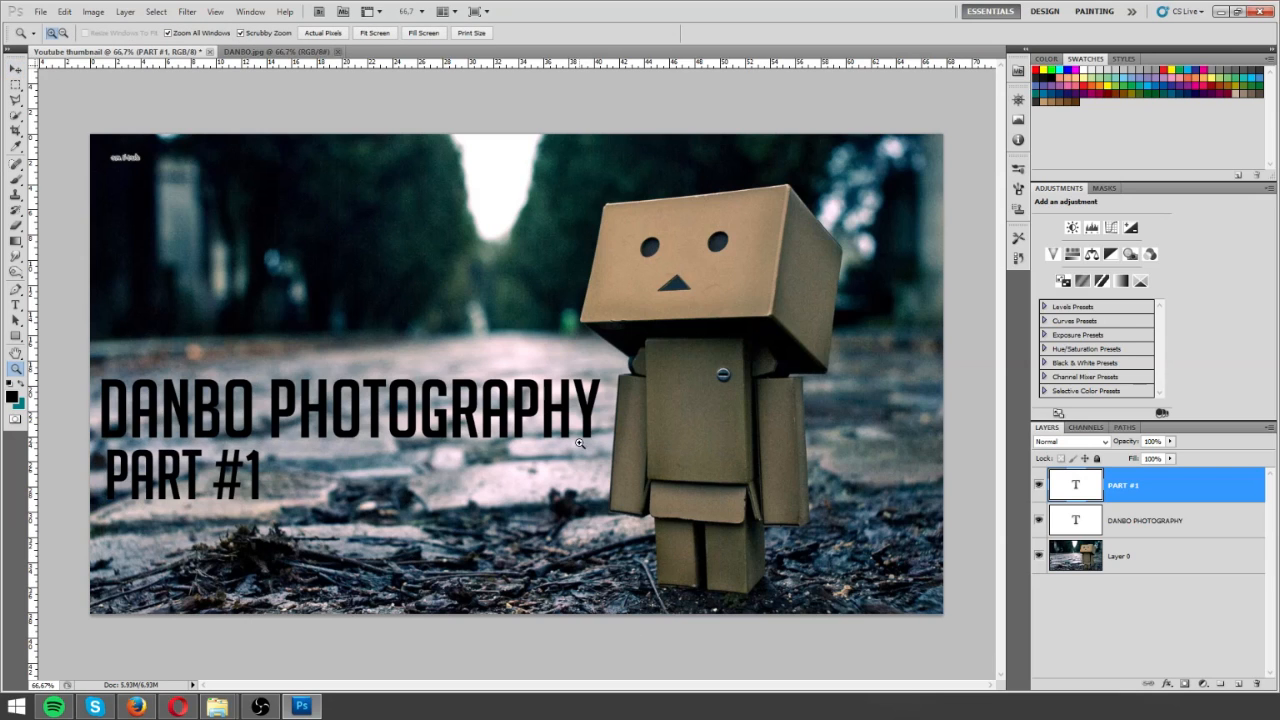
Step: Recolor the PART #1 text teal
{"action": "left_click", "coordinate": [16, 305]}
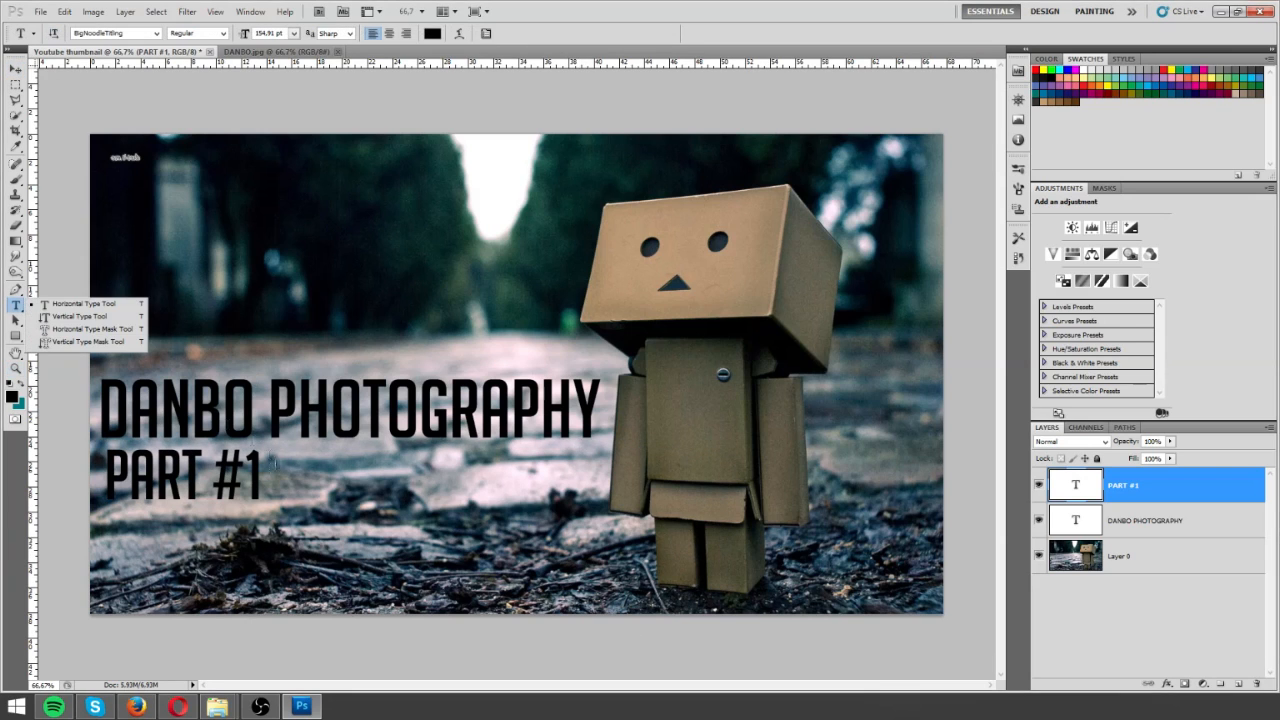
{"action": "left_click_drag", "start_coordinate": [259, 467], "coordinate": [100, 476]}
{"action": "left_click", "coordinate": [21, 384]}
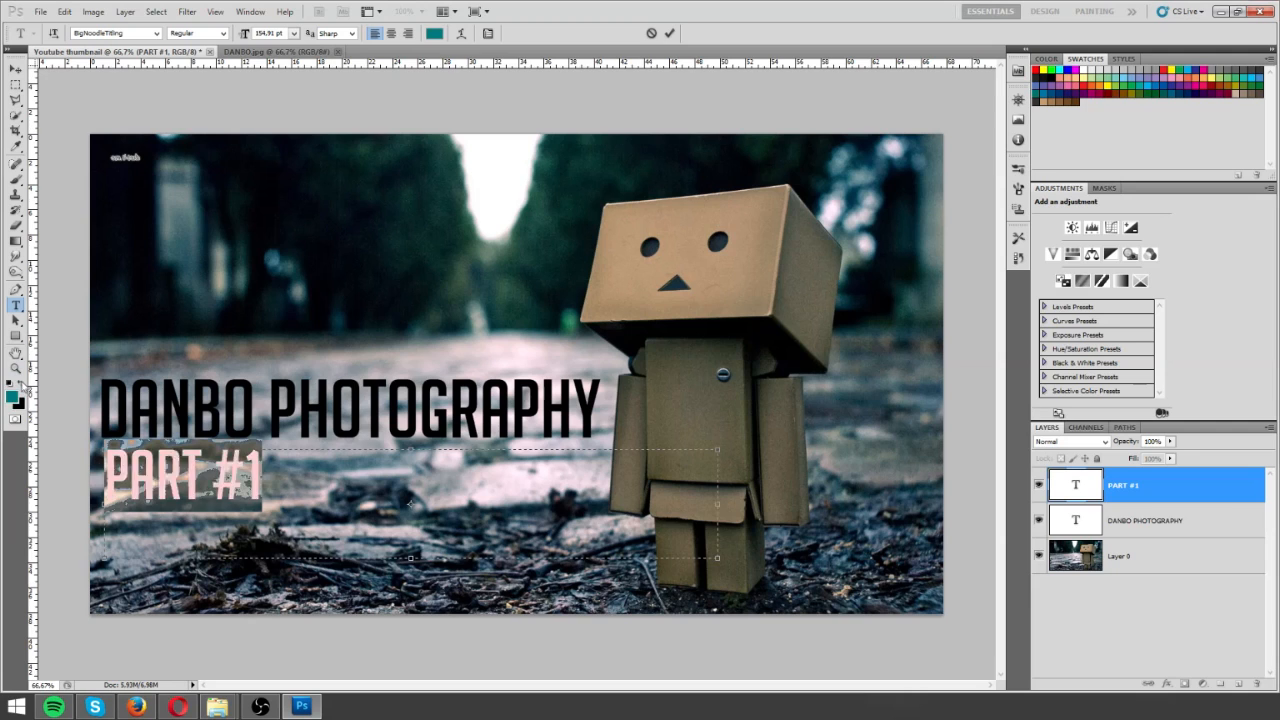
{"action": "left_click", "coordinate": [1163, 500]}
Step: Recolor the PART #1 text white by resetting the default colors and swapping foreground with background
{"action": "left_click_drag", "start_coordinate": [258, 485], "coordinate": [102, 478]}
{"action": "left_click", "coordinate": [10, 383]}
{"action": "left_click", "coordinate": [21, 384]}
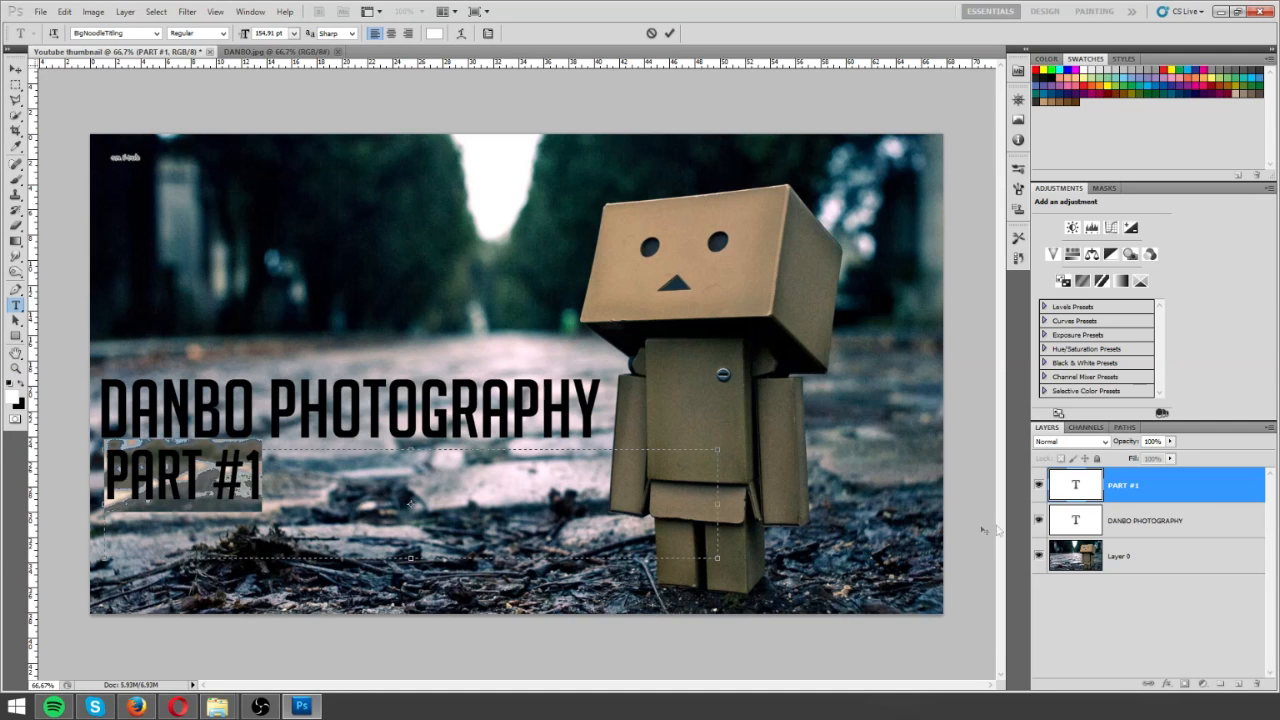
{"action": "left_click", "coordinate": [1154, 496]}
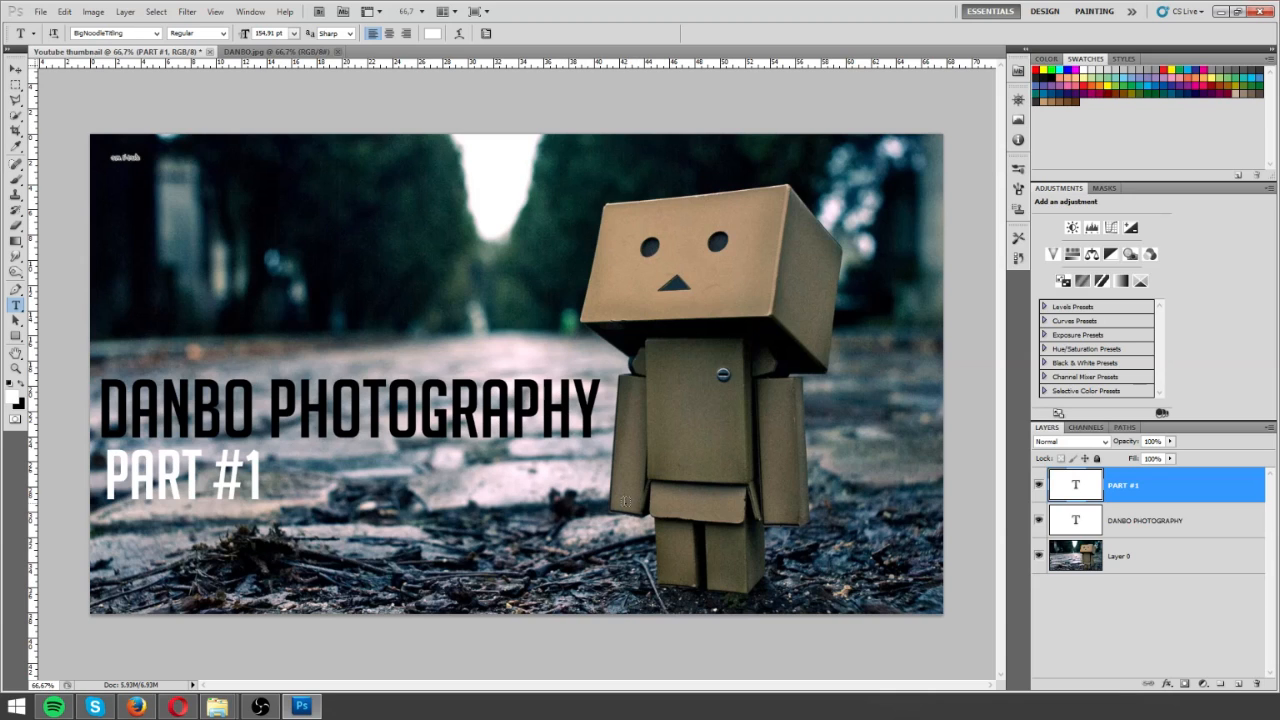
Step: Add a new layer directly above Layer 0 and make a rectangular selection around the DANBO PHOTOGRAPHY title
{"action": "left_click", "coordinate": [1118, 558]}
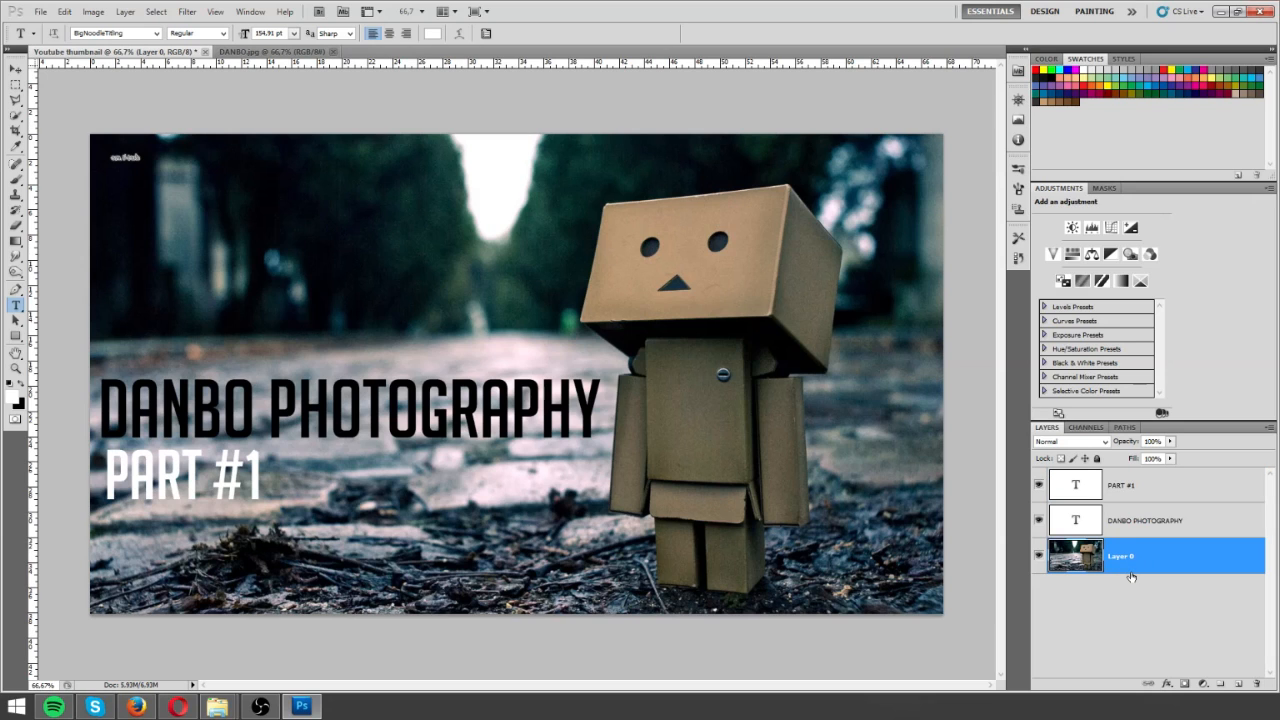
{"action": "key", "text": "ctrl+shift+n"}
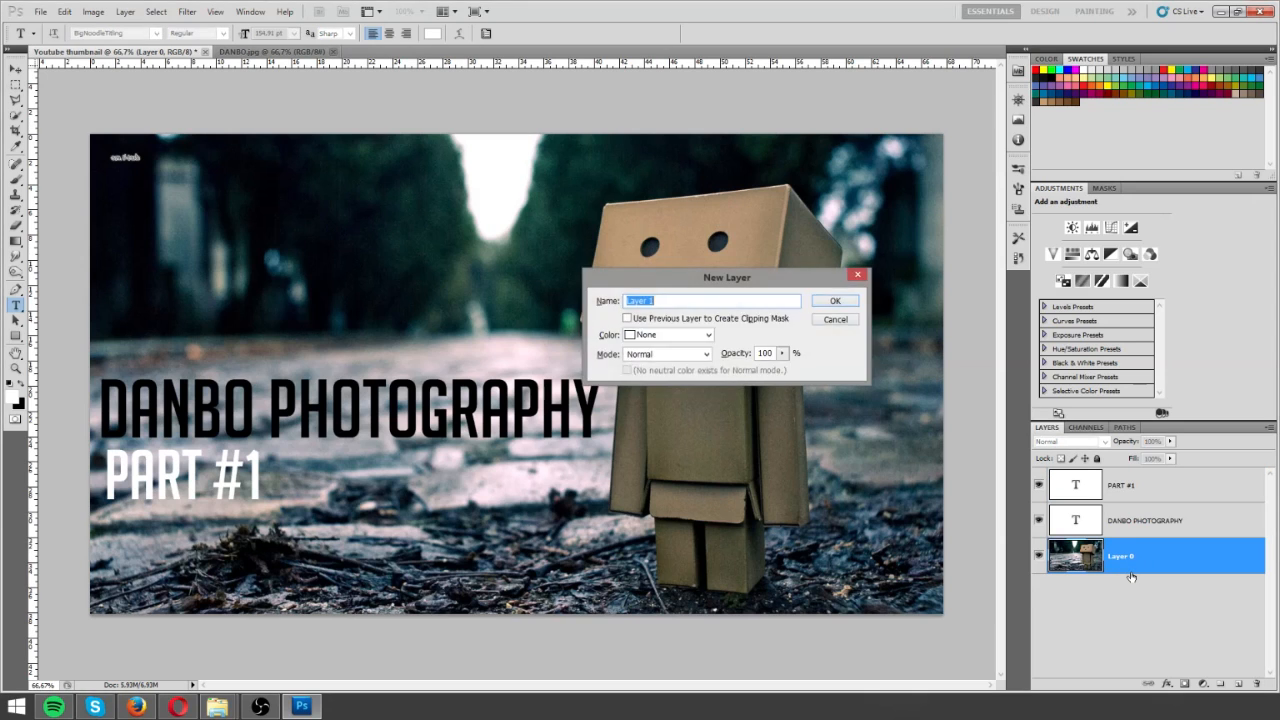
{"action": "key", "text": "Return"}
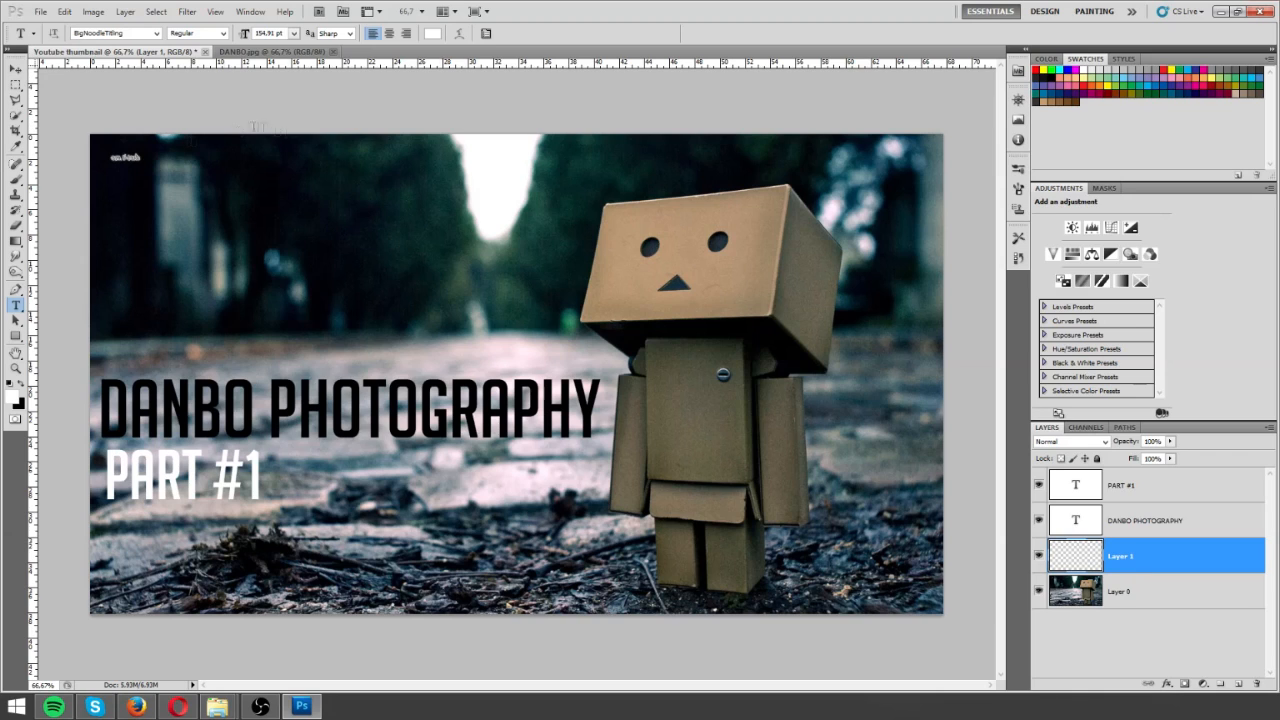
{"action": "left_click", "coordinate": [16, 85]}
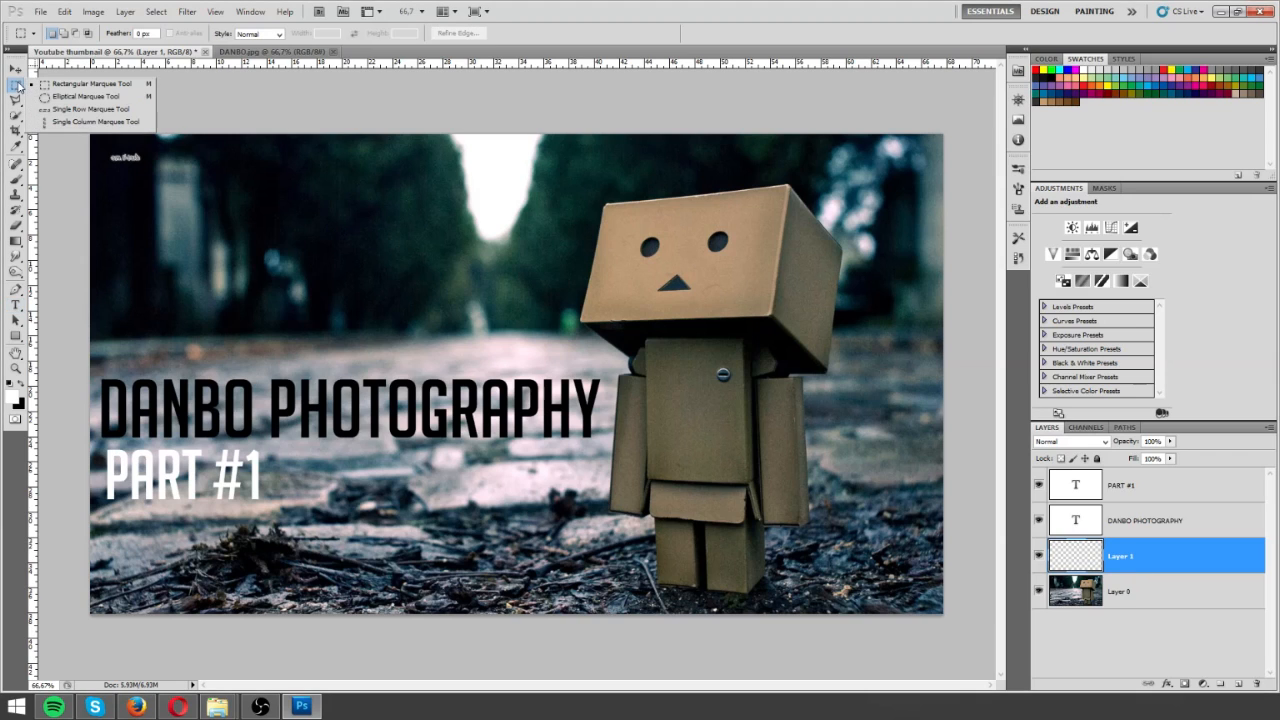
{"action": "left_click", "coordinate": [88, 372]}
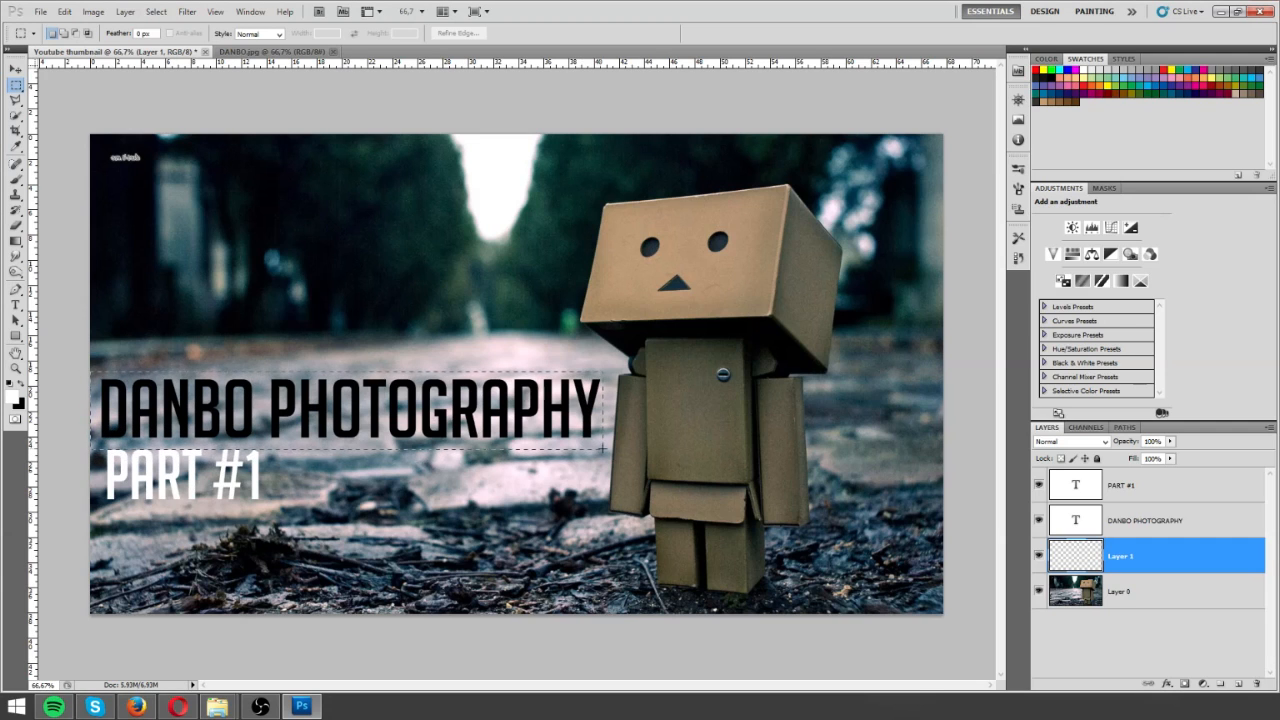
{"action": "left_click_drag", "start_coordinate": [91, 372], "coordinate": [606, 449]}
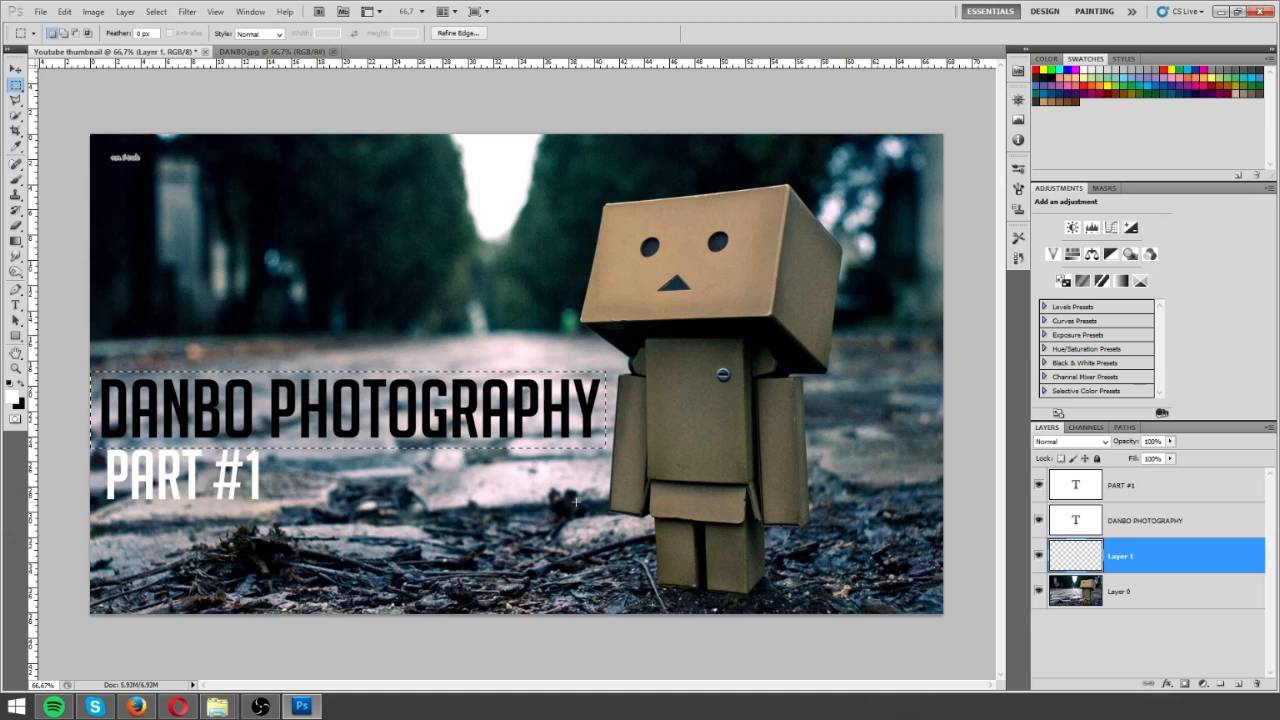
Step: Set the foreground color to a light tan sampled from the front of Danbo's cardboard head
{"action": "left_click", "coordinate": [15, 402]}
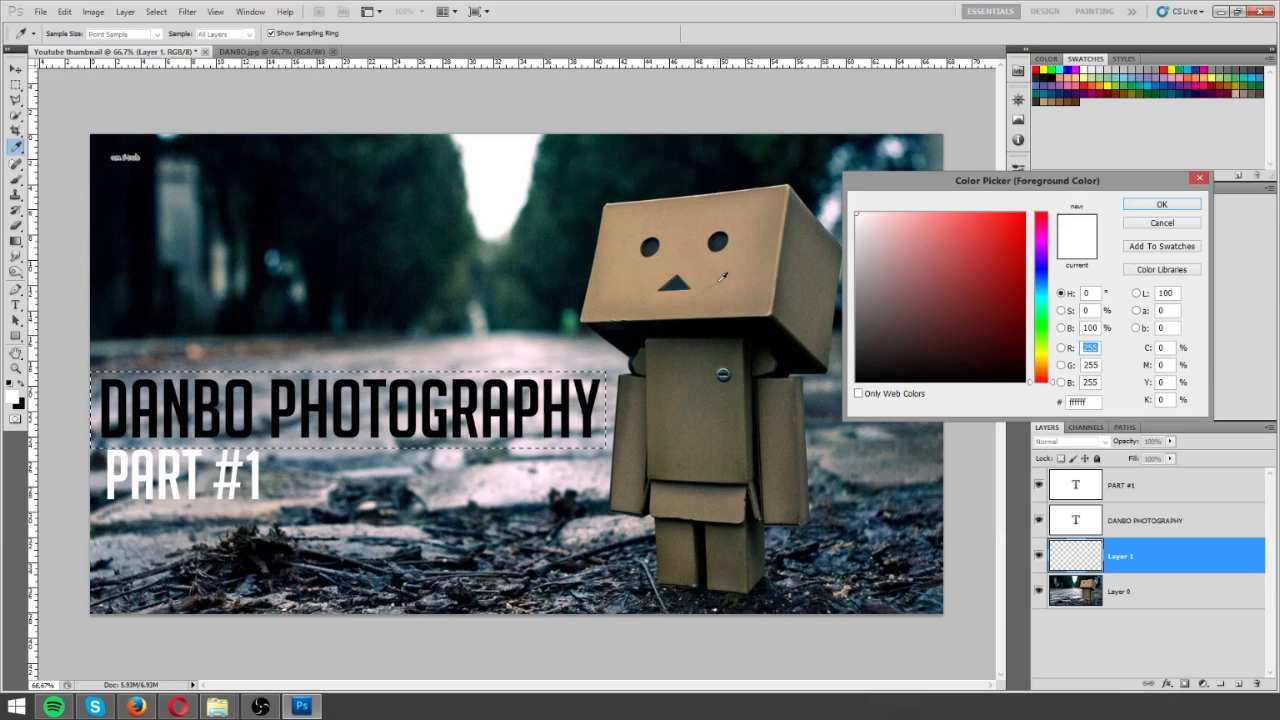
{"action": "left_click", "coordinate": [722, 277]}
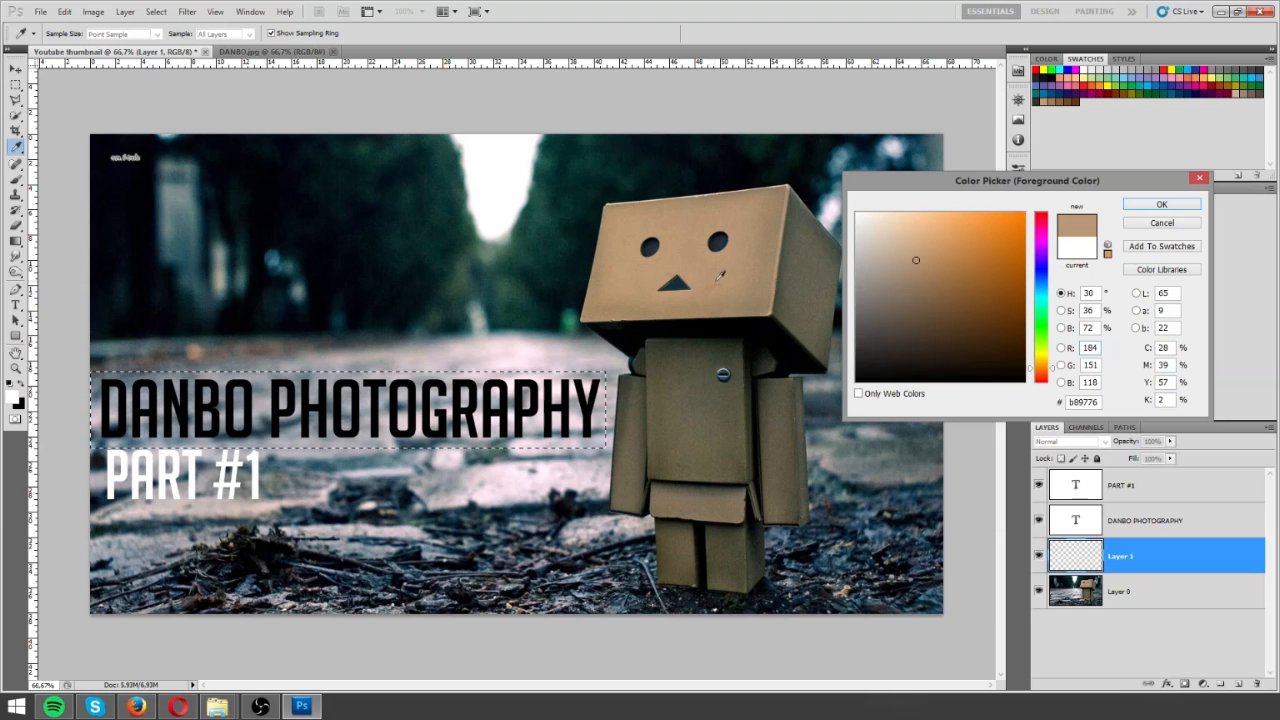
{"action": "left_click", "coordinate": [692, 242]}
{"action": "key", "text": "Return"}
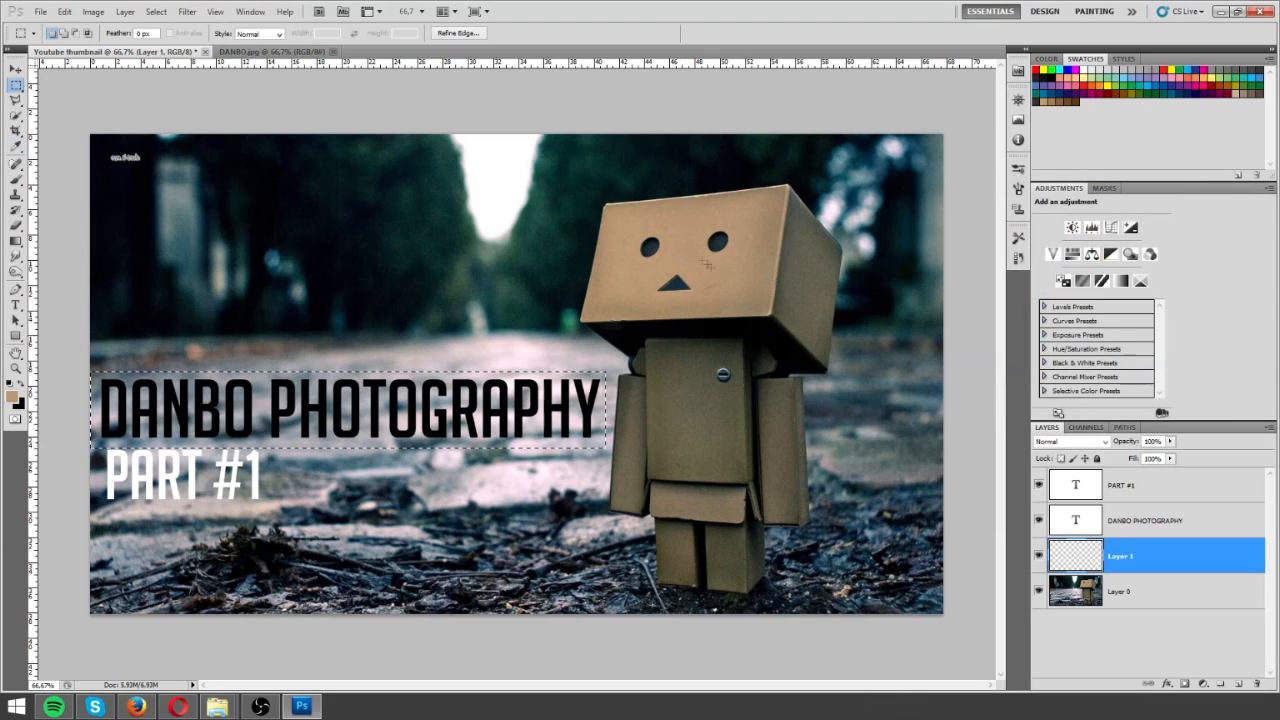
Step: Paint the whole selection behind DANBO PHOTOGRAPHY tan with the Brush tool at about 129 px, and deselect
{"action": "left_click", "coordinate": [15, 178]}
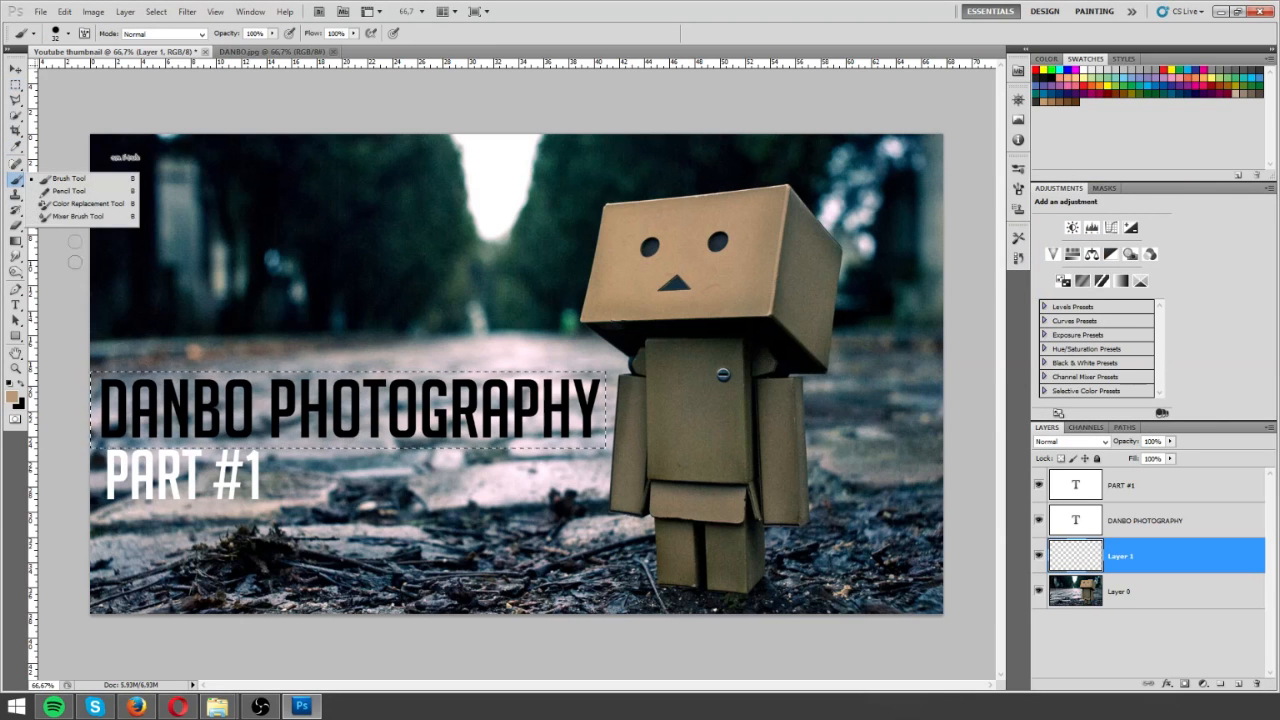
{"action": "left_click", "coordinate": [56, 35]}
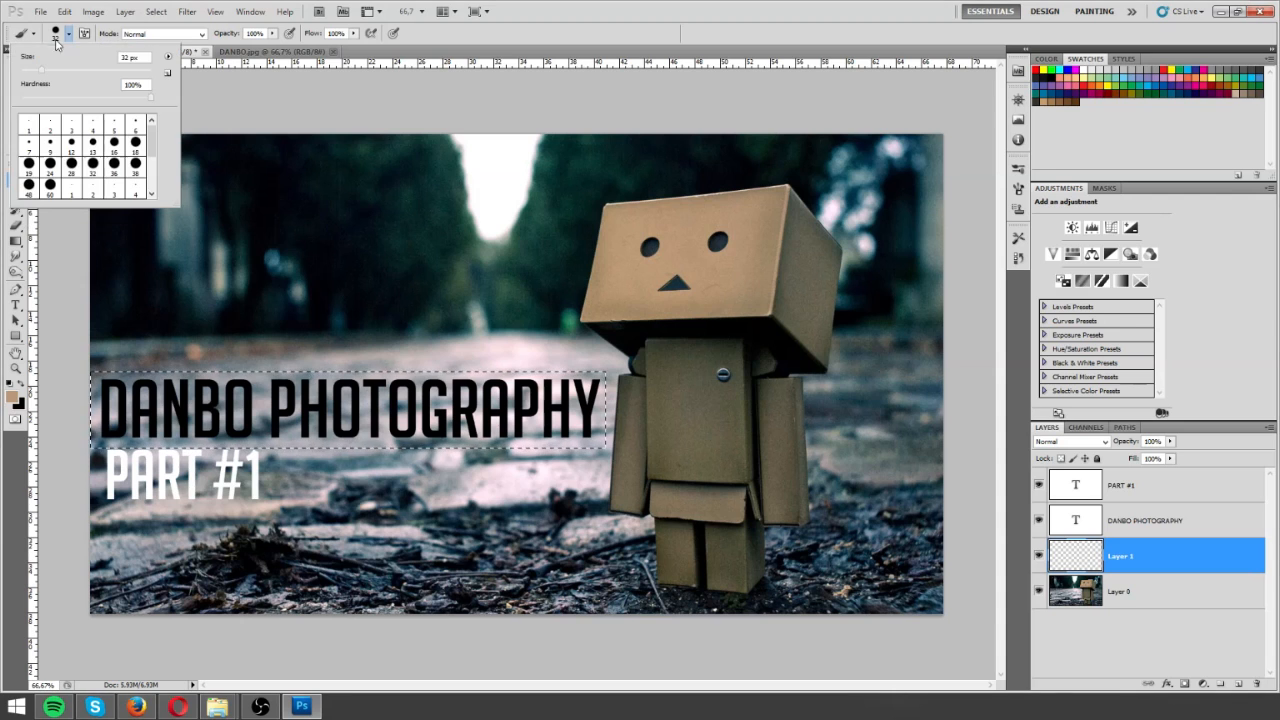
{"action": "left_click_drag", "start_coordinate": [85, 70], "coordinate": [98, 70]}
{"action": "left_click_drag", "start_coordinate": [297, 440], "coordinate": [65, 425]}
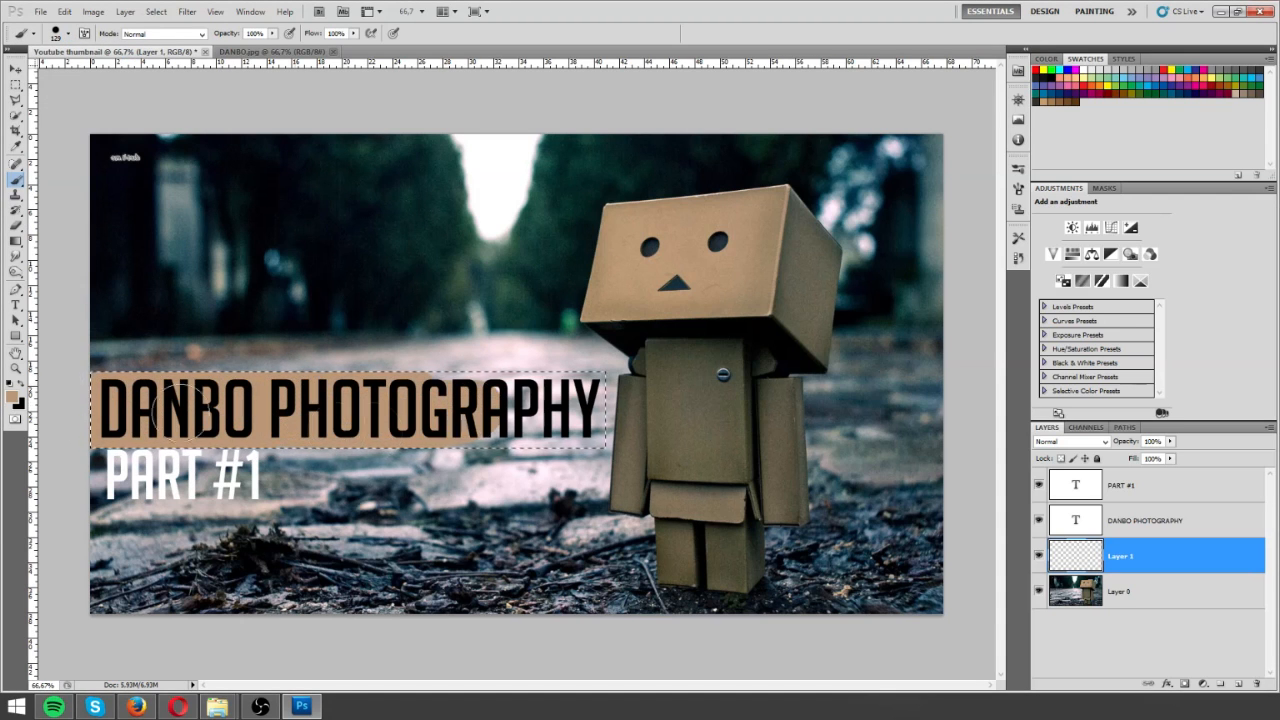
{"action": "mouse_move", "coordinate": [550, 382]}
{"action": "left_mouse_down"}
{"action": "mouse_move", "coordinate": [590, 405]}
{"action": "mouse_move", "coordinate": [550, 415]}
{"action": "left_mouse_up"}
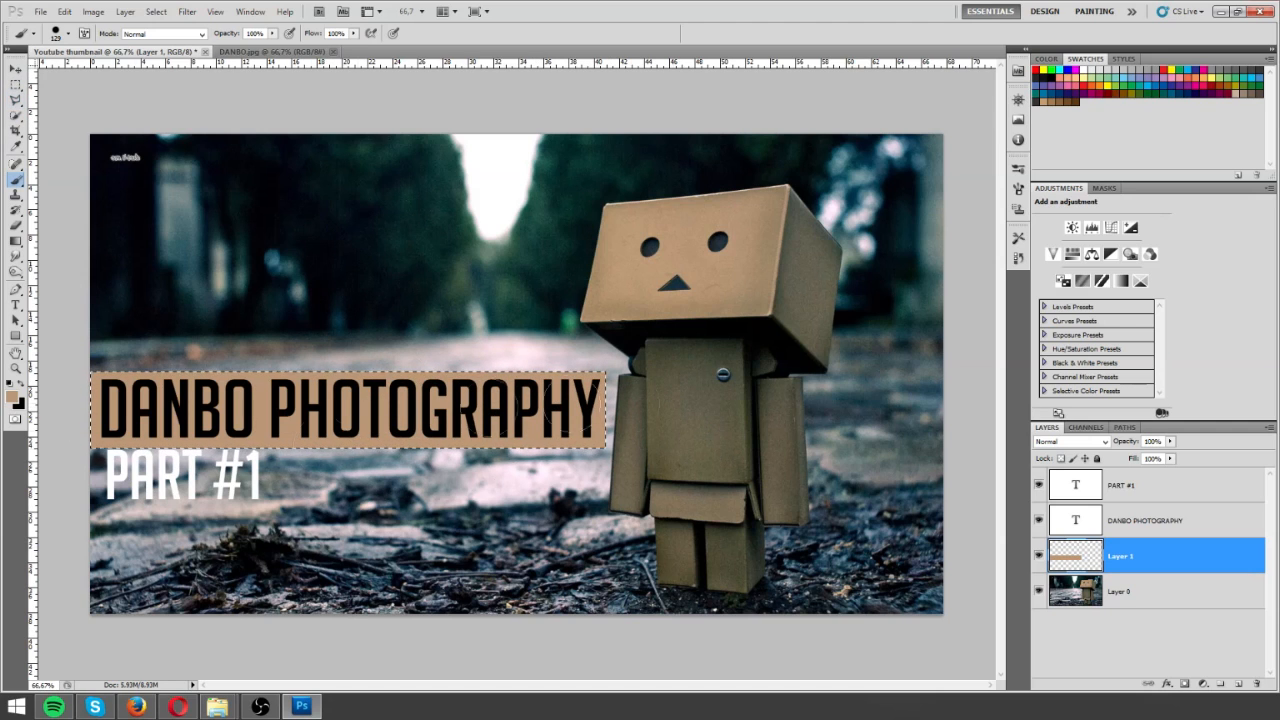
{"action": "key", "text": "ctrl+d"}
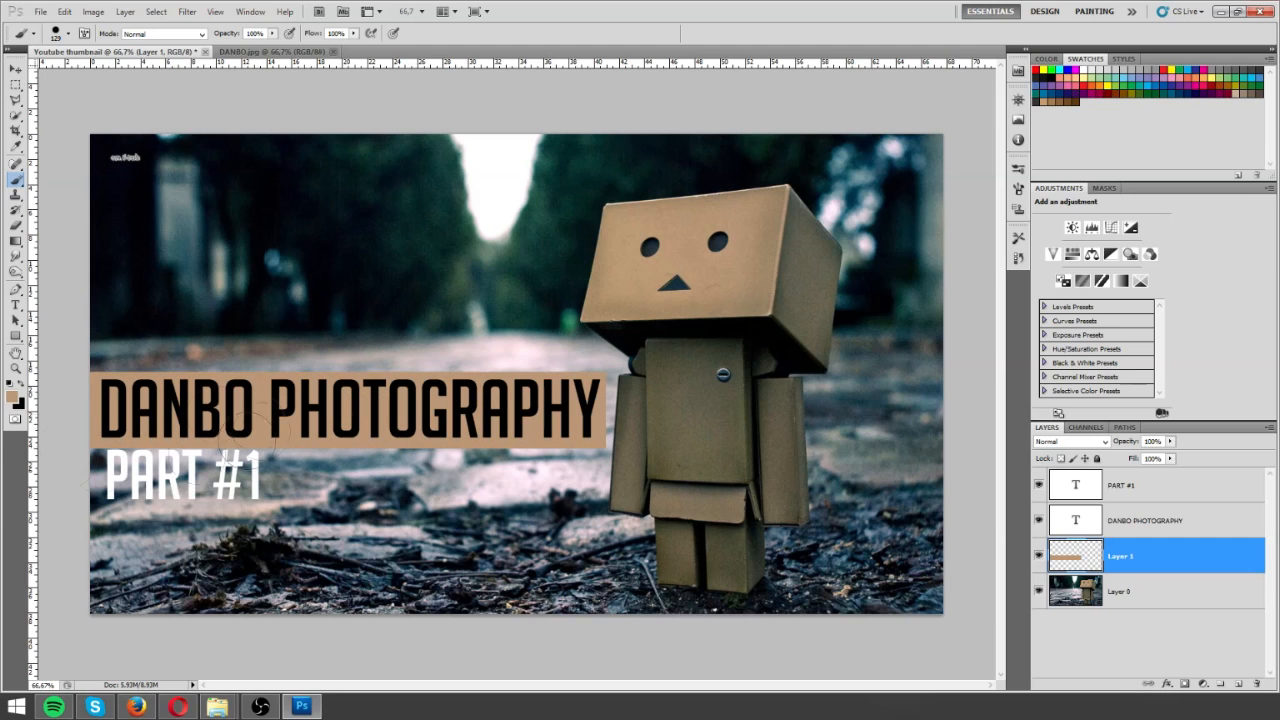
Step: Add a new layer directly above Layer 0 and make a rectangular selection around the PART #1 text
{"action": "right_click", "coordinate": [1131, 560]}
{"action": "key", "text": "Escape"}
{"action": "left_click", "coordinate": [1114, 592]}
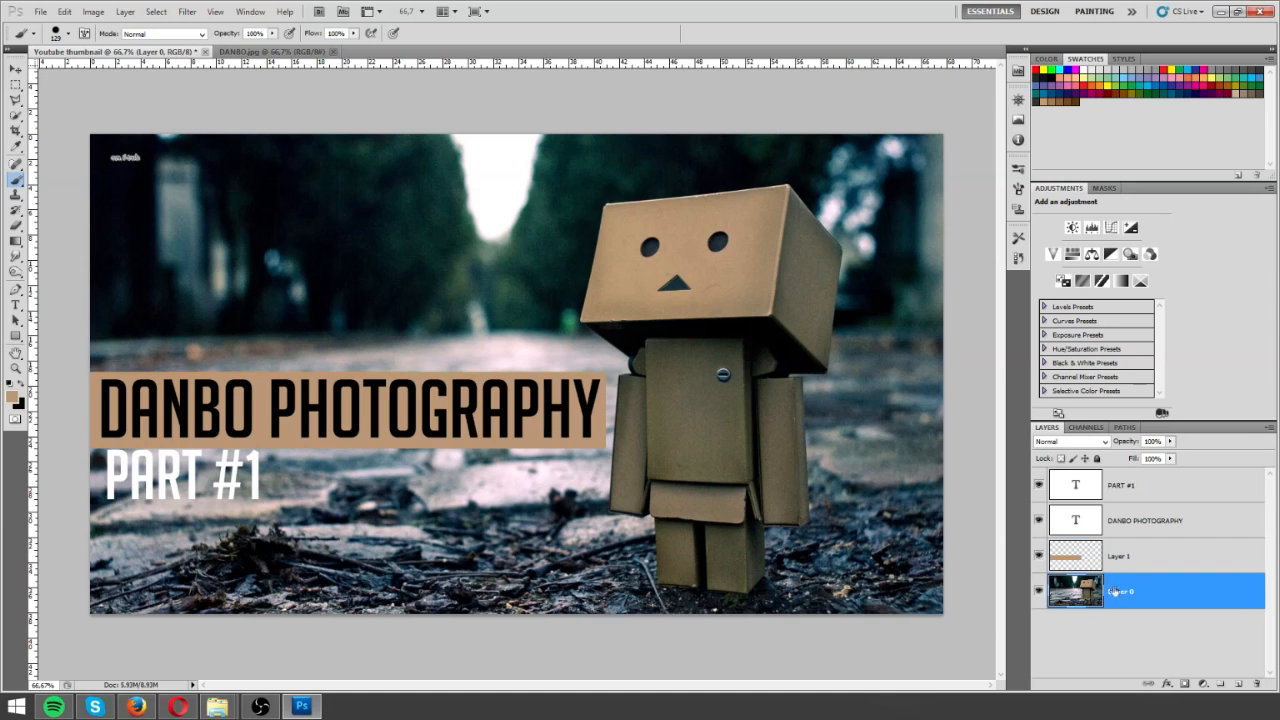
{"action": "key", "text": "ctrl+shift+alt+n"}
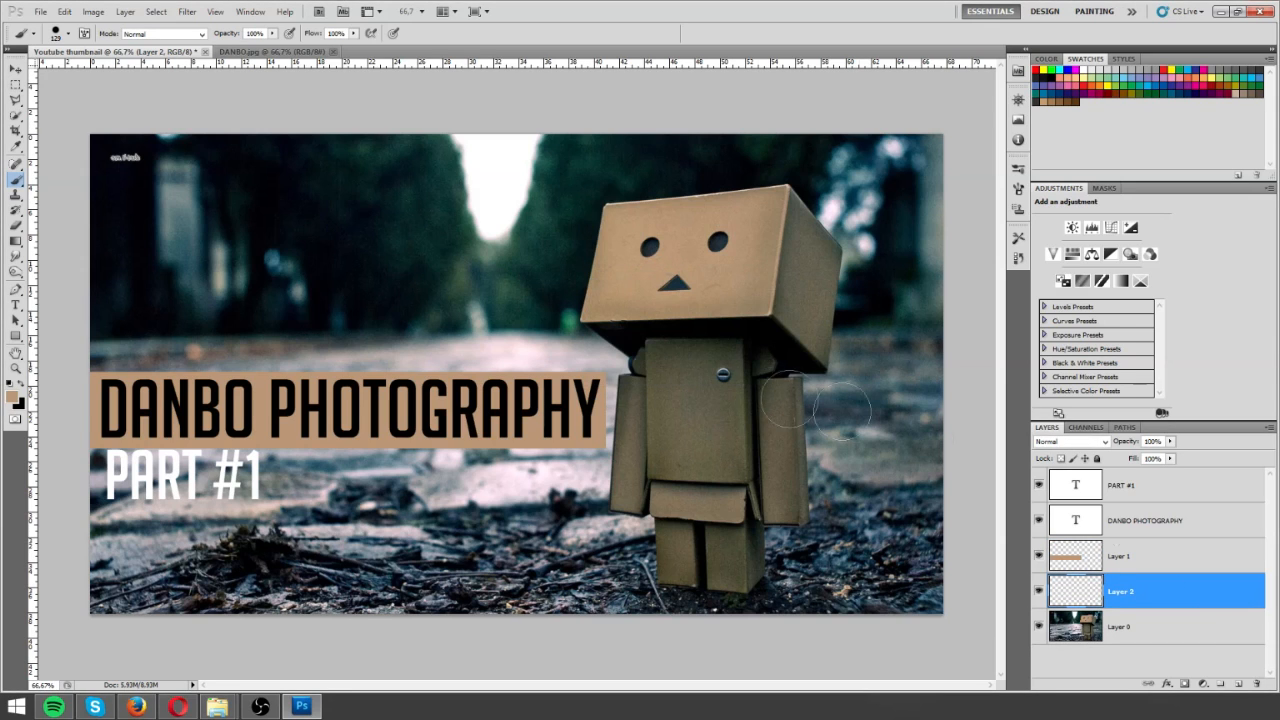
{"action": "left_click", "coordinate": [15, 86]}
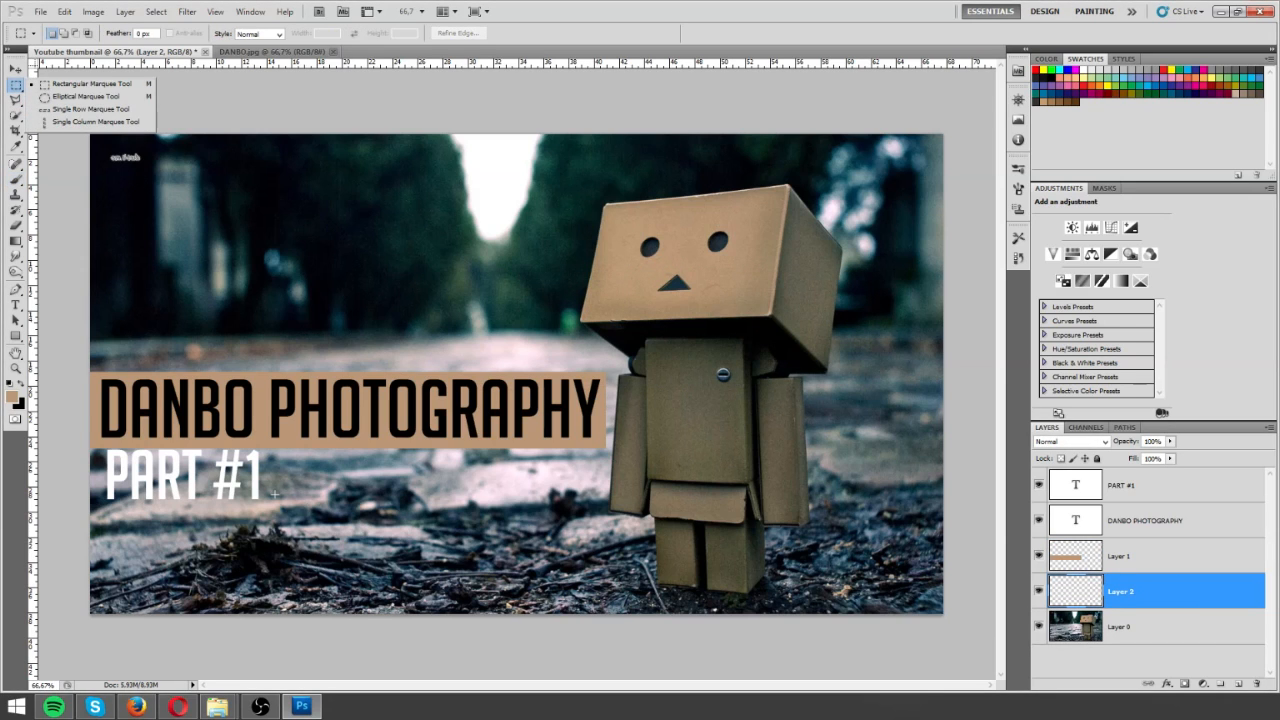
{"action": "left_click", "coordinate": [273, 498]}
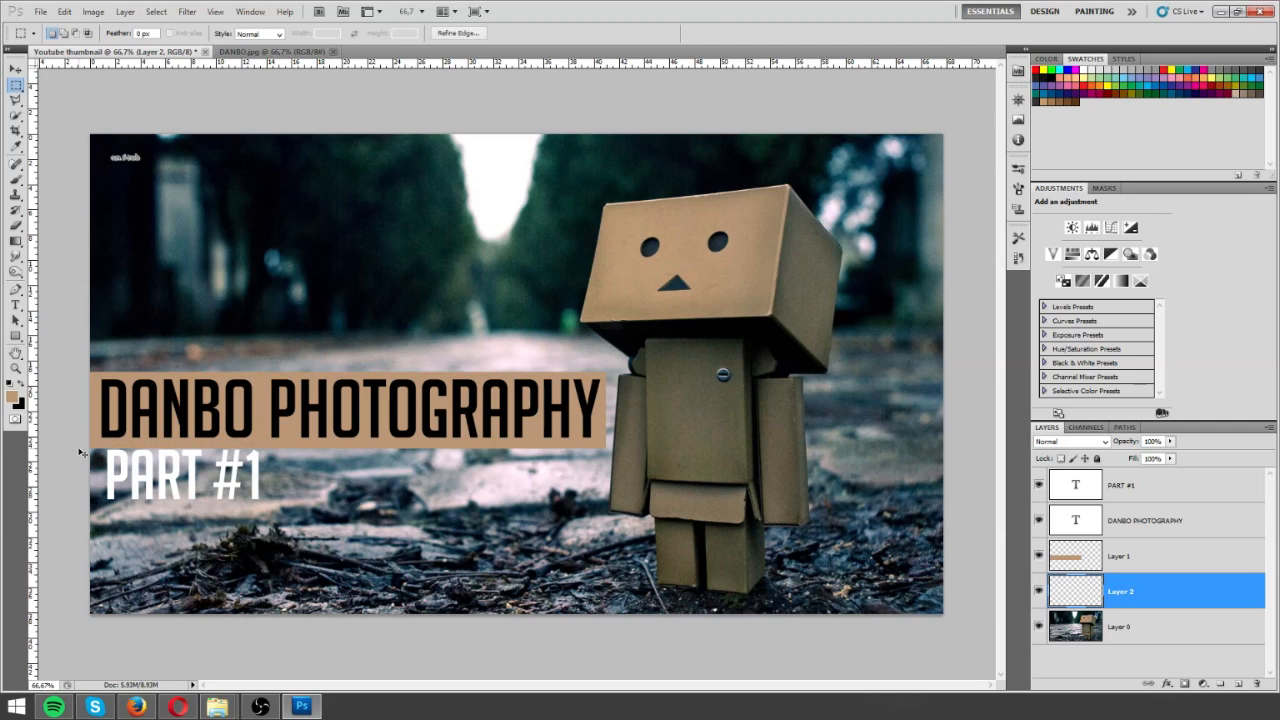
{"action": "left_click_drag", "start_coordinate": [84, 447], "coordinate": [268, 499]}
Step: Paint the selection behind PART #1 tan with the Brush tool
{"action": "left_click", "coordinate": [15, 178]}
{"action": "left_click", "coordinate": [60, 178]}
{"action": "mouse_move", "coordinate": [180, 478]}
{"action": "left_mouse_down"}
{"action": "mouse_move", "coordinate": [230, 480]}
{"action": "mouse_move", "coordinate": [160, 485]}
{"action": "mouse_move", "coordinate": [265, 485]}
{"action": "left_mouse_up"}
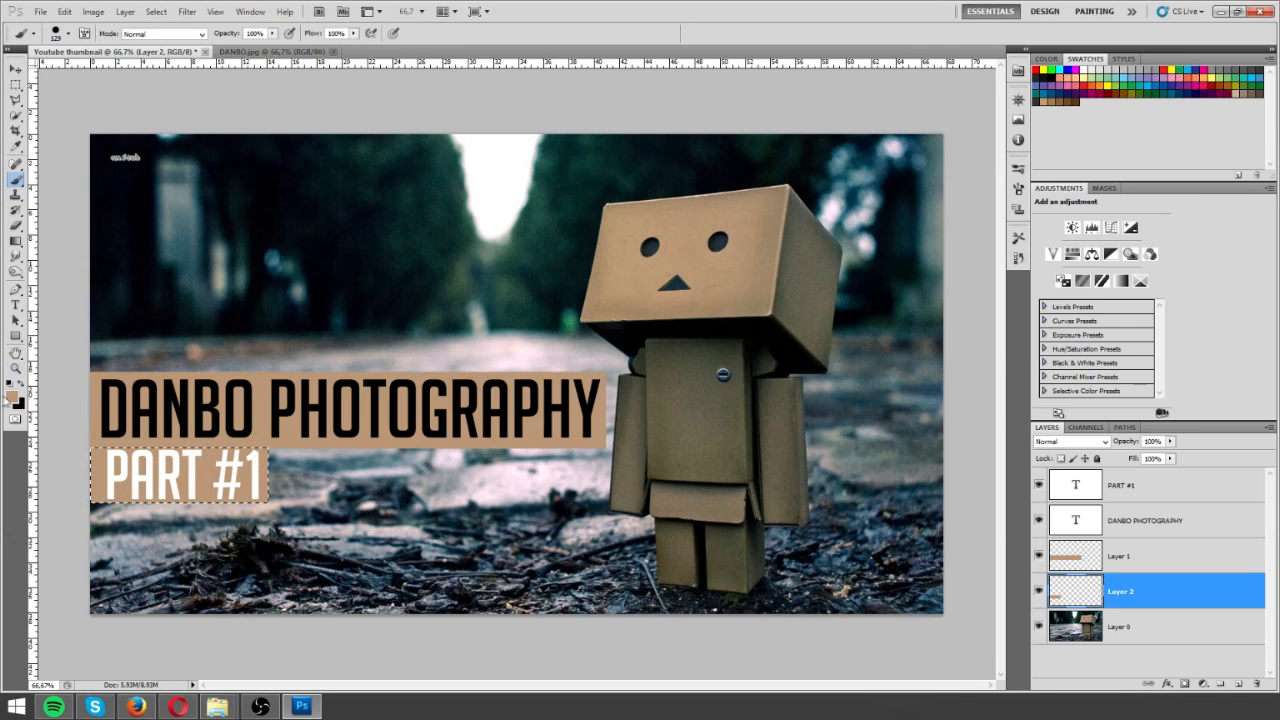
Step: Repaint the selection behind PART #1 in the darker brown 6f543b and deselect
{"action": "left_click", "coordinate": [13, 398]}
{"action": "left_click", "coordinate": [934, 305]}
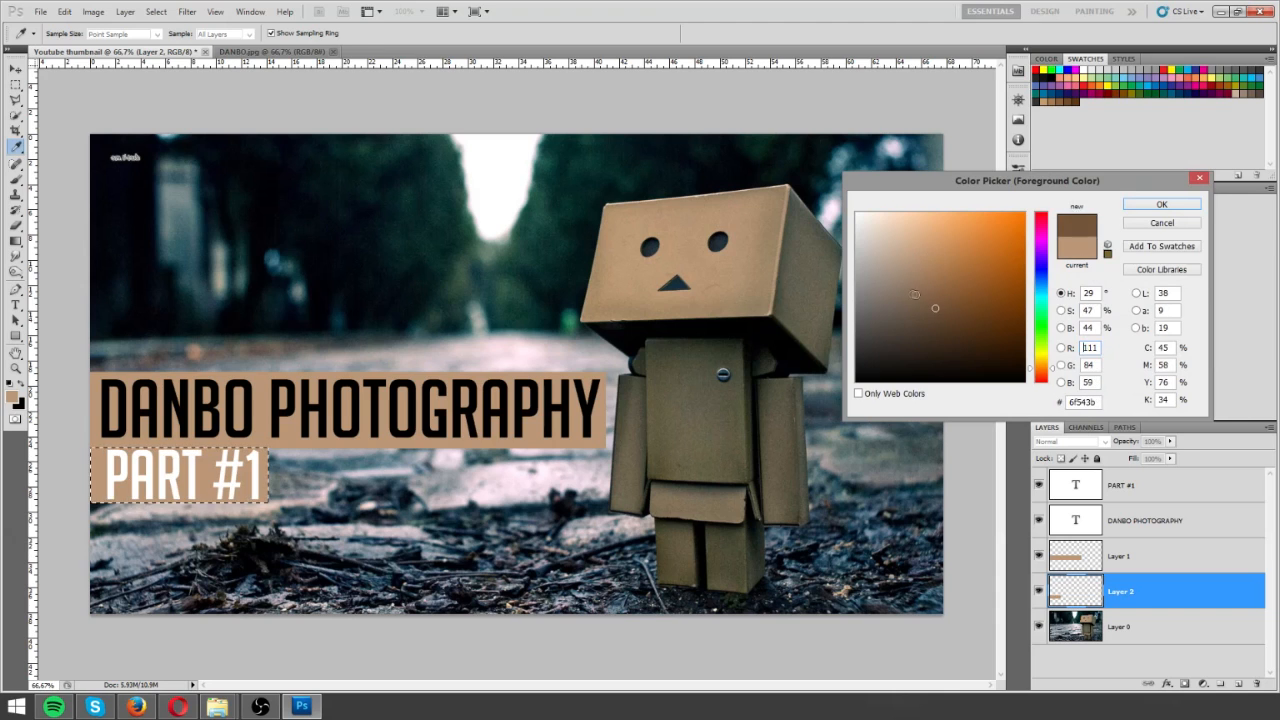
{"action": "left_click", "coordinate": [1161, 204]}
{"action": "mouse_move", "coordinate": [180, 480]}
{"action": "left_mouse_down"}
{"action": "mouse_move", "coordinate": [235, 485]}
{"action": "mouse_move", "coordinate": [122, 467]}
{"action": "mouse_move", "coordinate": [262, 490]}
{"action": "left_mouse_up"}
{"action": "key", "text": "ctrl+d"}
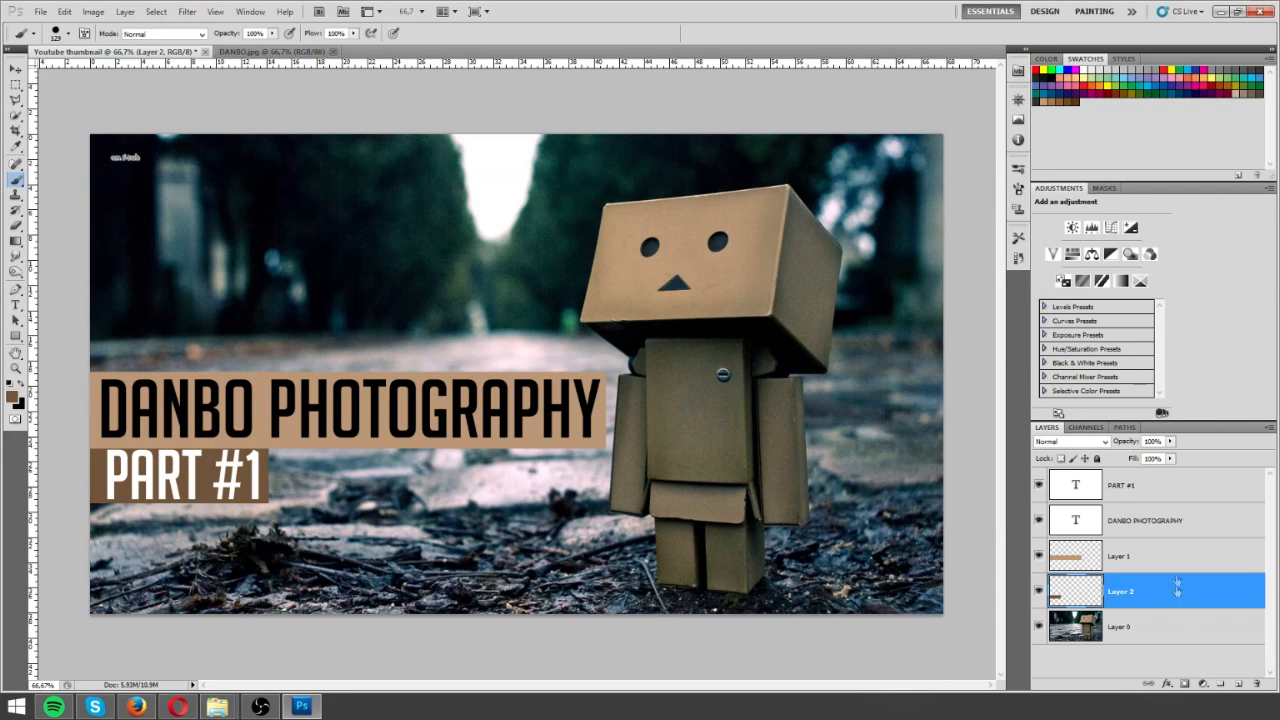
Step: Scale the PART #1 text down to about 78% and reposition it inside its brown rectangle
{"action": "left_click", "coordinate": [1166, 495]}
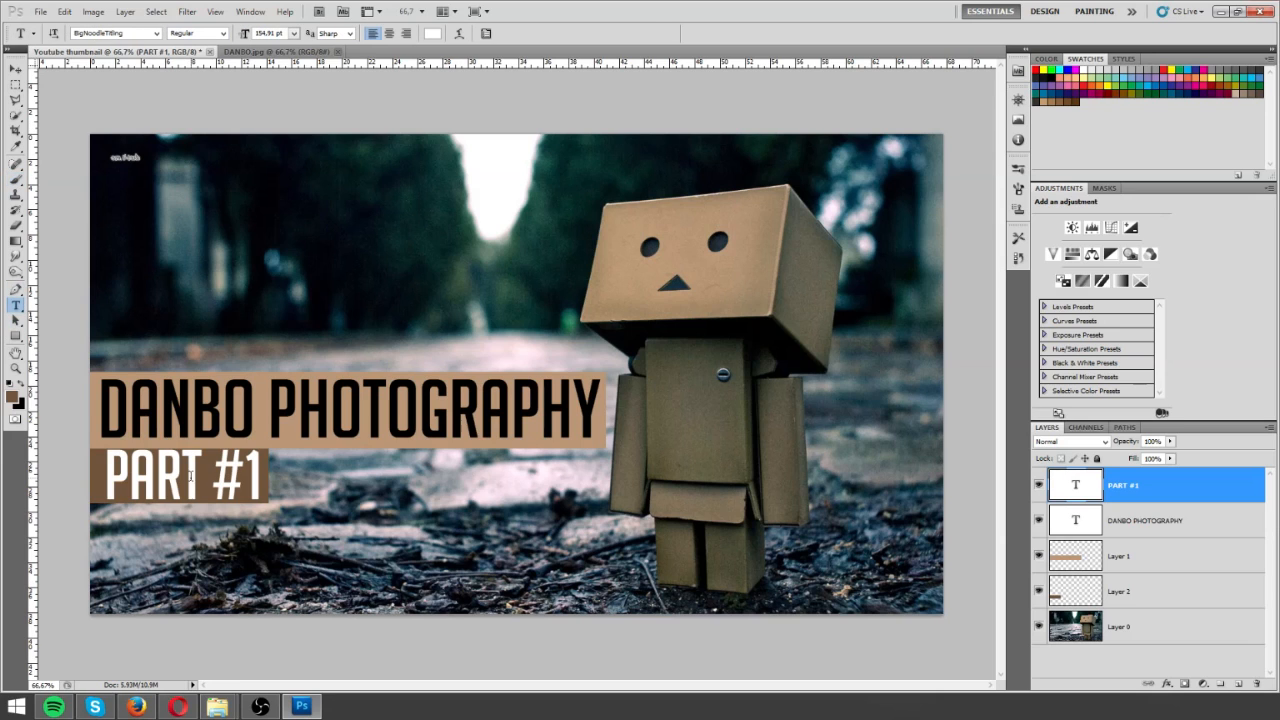
{"action": "left_click", "coordinate": [15, 68]}
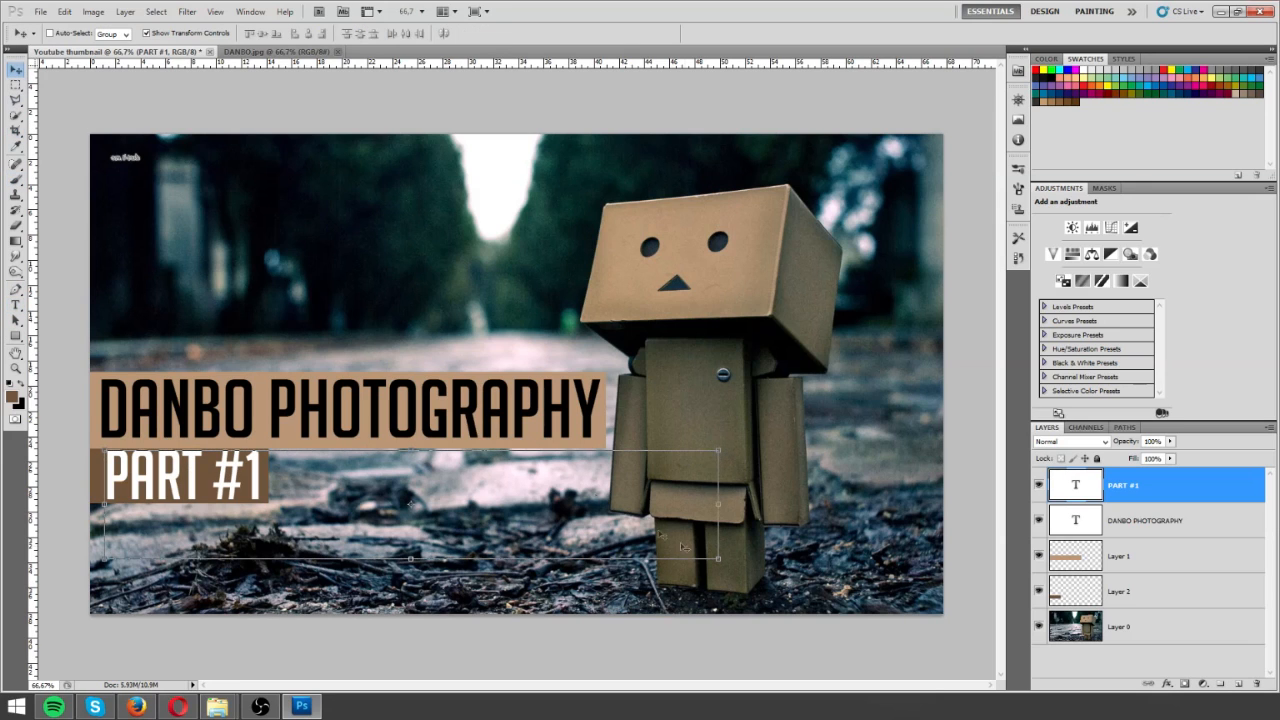
{"action": "left_click", "coordinate": [718, 450]}
{"action": "mouse_move", "coordinate": [630, 502]}
{"action": "left_mouse_down"}
{"action": "mouse_move", "coordinate": [545, 500]}
{"action": "mouse_move", "coordinate": [624, 499]}
{"action": "left_mouse_up"}
{"action": "left_click_drag", "start_coordinate": [712, 555], "coordinate": [588, 547]}
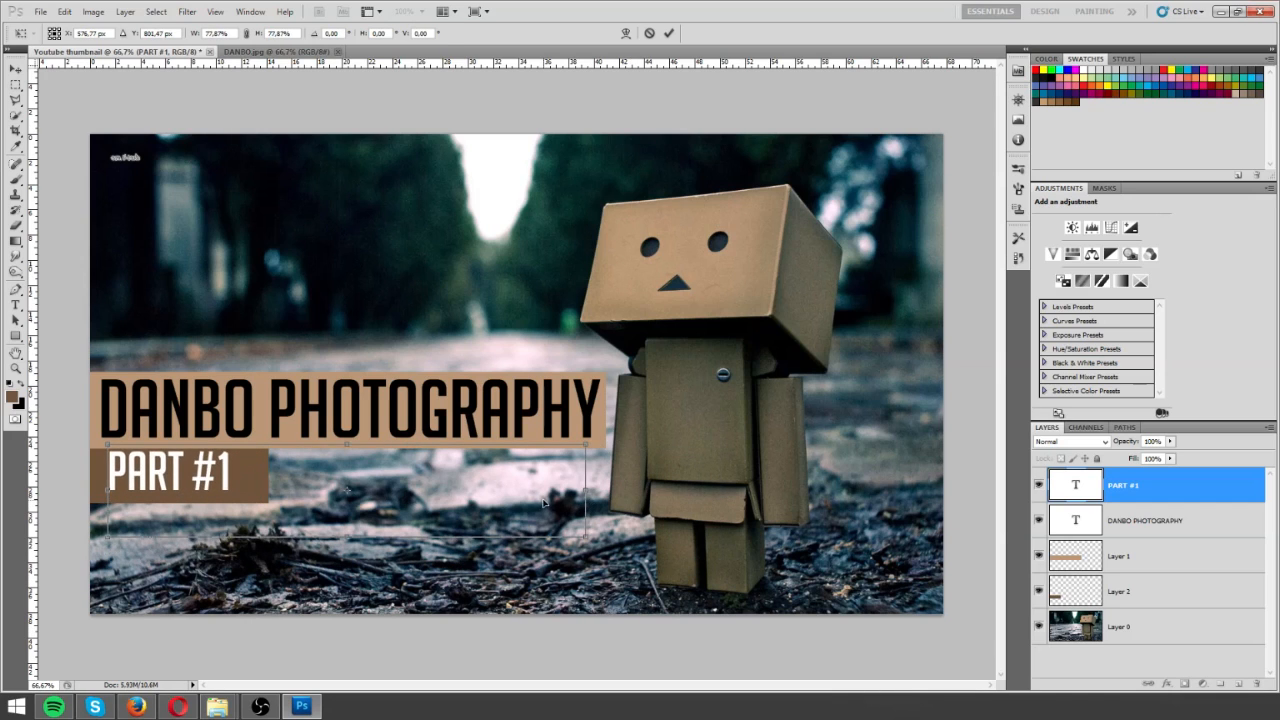
{"action": "key", "text": "Return"}
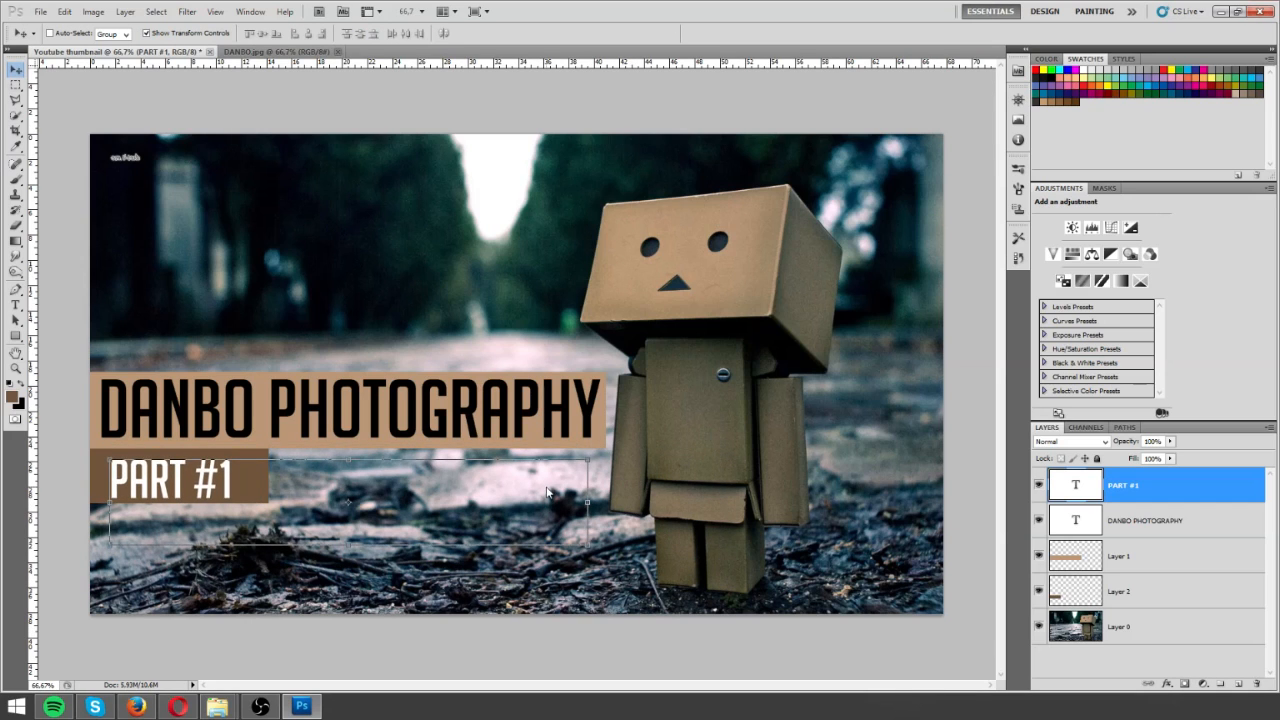
Step: Recolor the PART #1 text black by resetting the default colors
{"action": "key", "text": "z"}
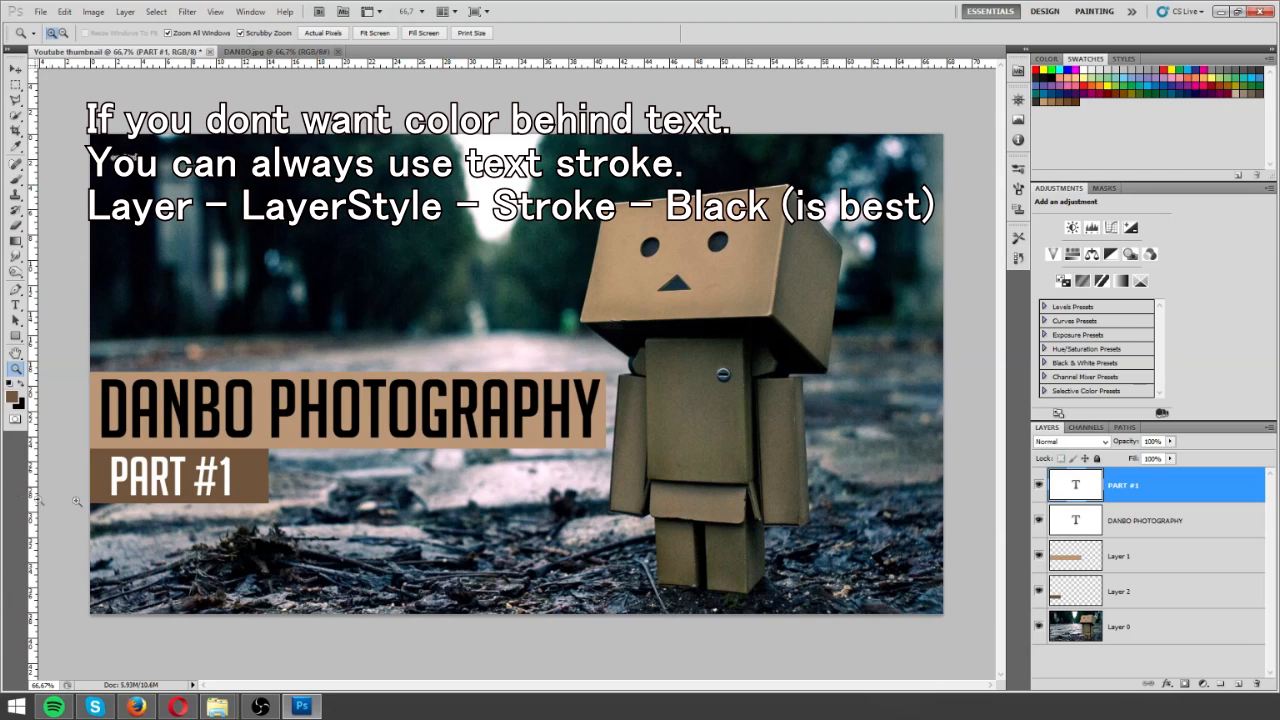
{"action": "left_click_drag", "start_coordinate": [16, 304], "coordinate": [60, 302]}
{"action": "left_click_drag", "start_coordinate": [108, 455], "coordinate": [235, 478]}
{"action": "left_click", "coordinate": [12, 384]}
{"action": "left_click", "coordinate": [1110, 500]}
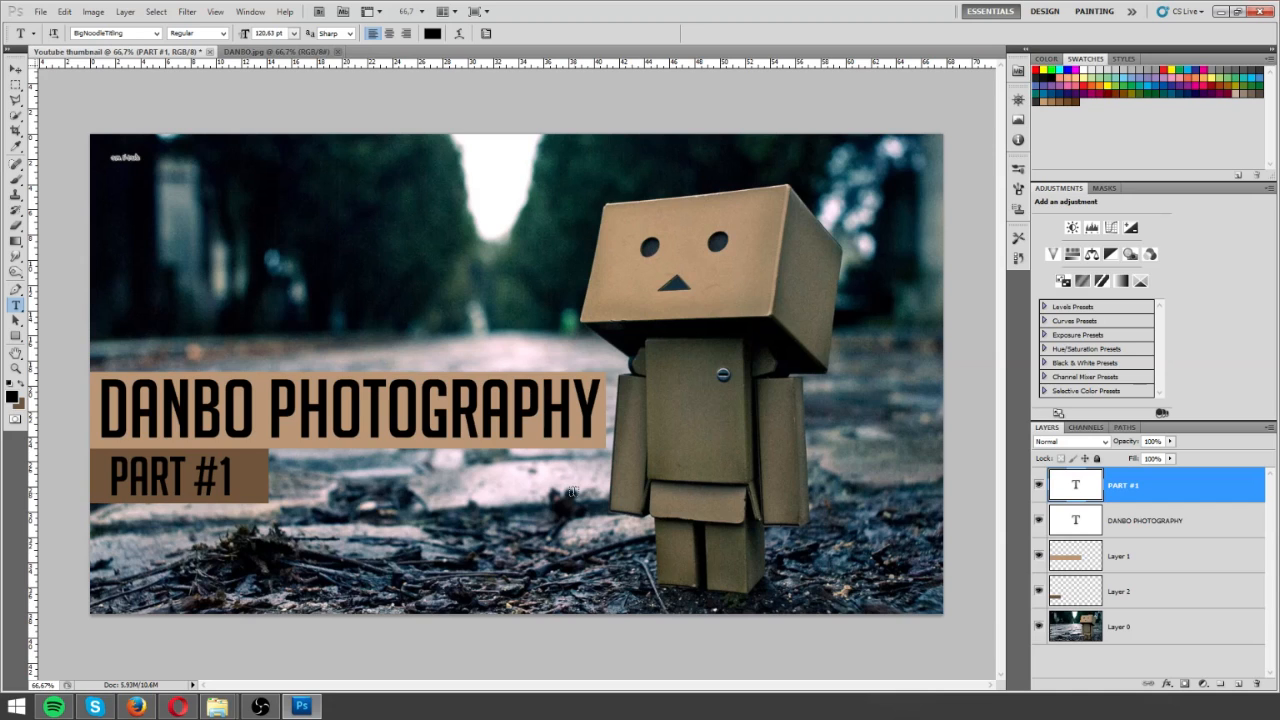
Step: Lower the opacity of Layer 1, the title's rectangle, to 82%
{"action": "left_click", "coordinate": [1131, 566]}
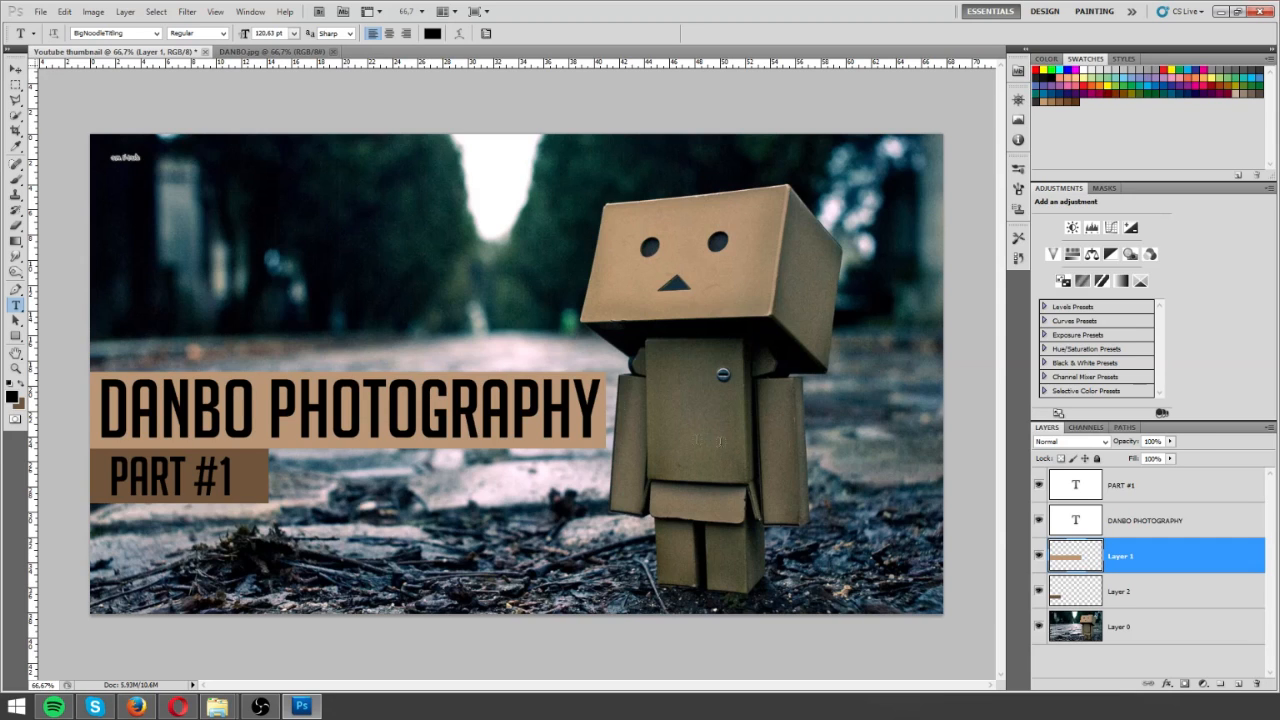
{"action": "left_click", "coordinate": [1171, 442]}
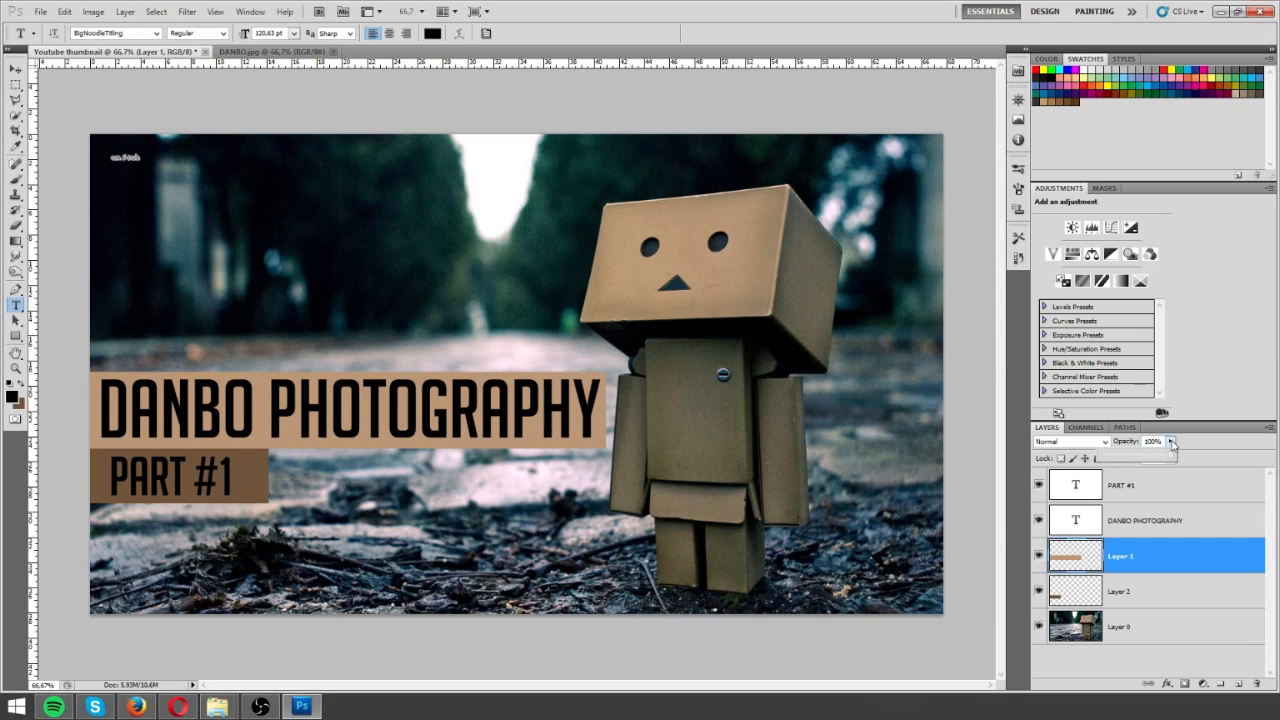
{"action": "mouse_move", "coordinate": [1172, 458]}
{"action": "left_mouse_down"}
{"action": "mouse_move", "coordinate": [1115, 460]}
{"action": "mouse_move", "coordinate": [1161, 457]}
{"action": "left_mouse_up"}
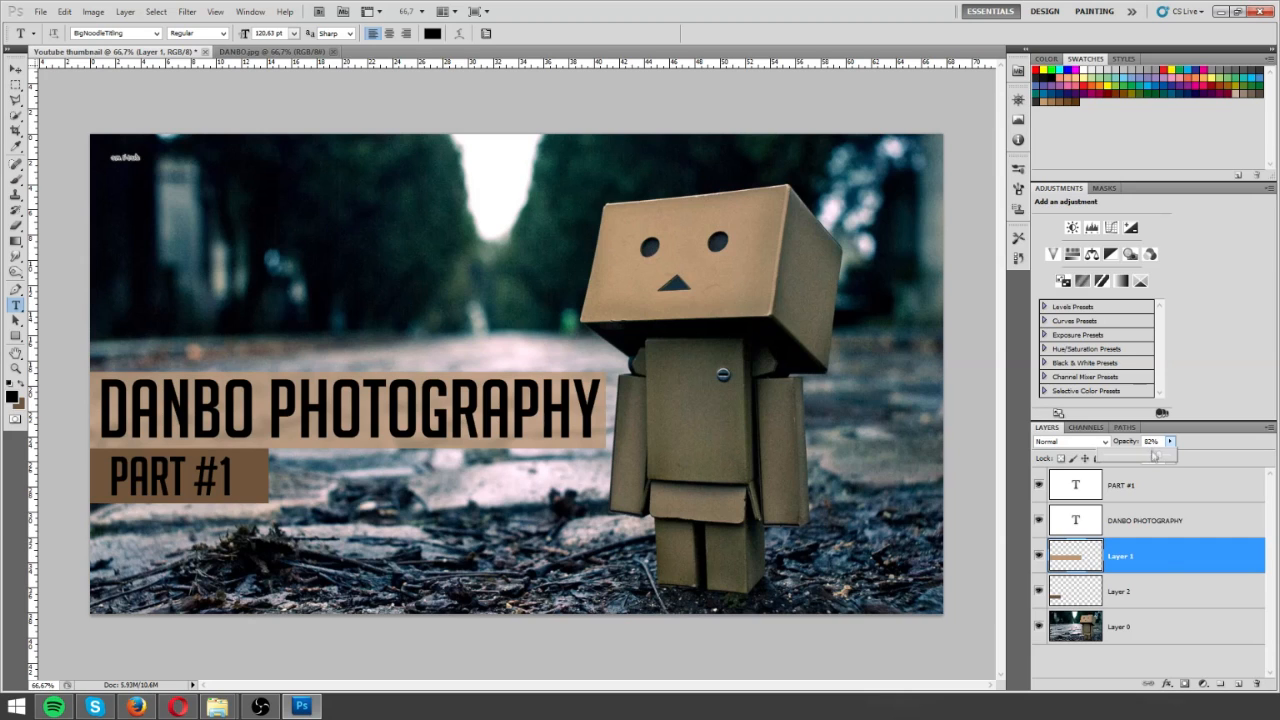
Step: Apply a black Color Overlay layer style to Layer 1, the rectangle behind DANBO PHOTOGRAPHY
{"action": "left_click", "coordinate": [1143, 574]}
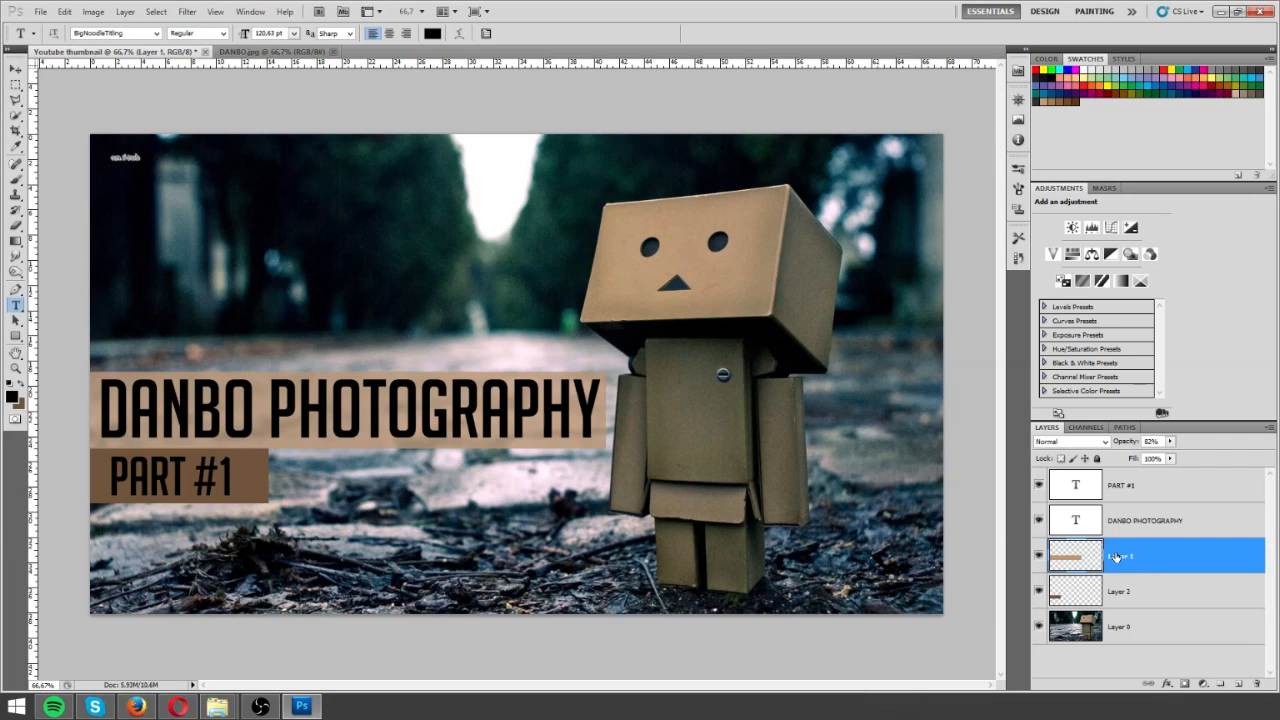
{"action": "left_click", "coordinate": [125, 11]}
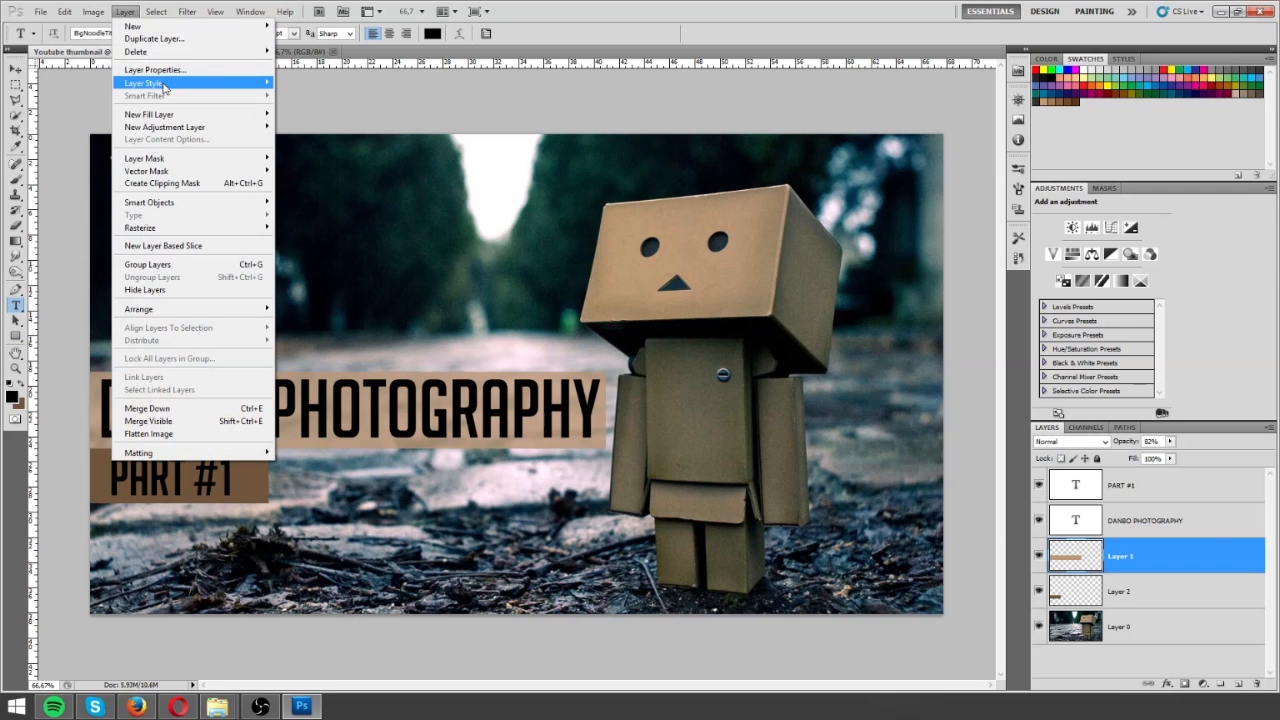
{"action": "mouse_move", "coordinate": [164, 88]}
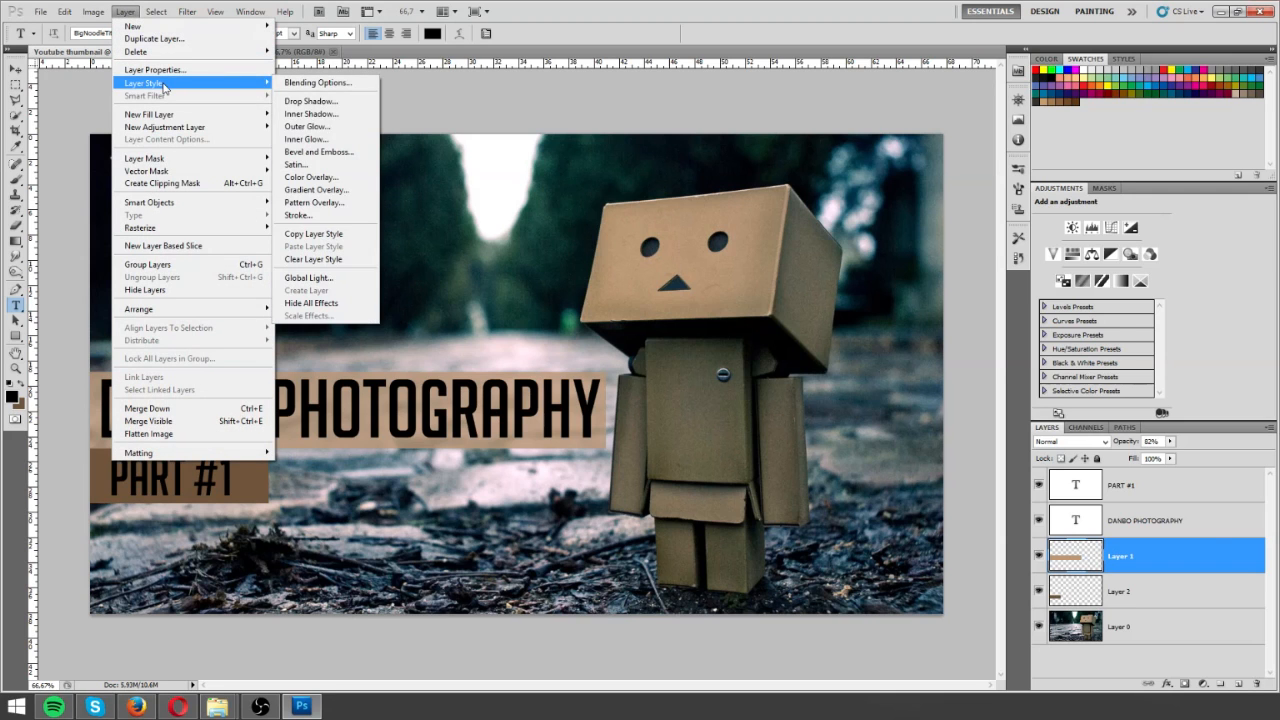
{"action": "left_click", "coordinate": [318, 177]}
{"action": "left_click", "coordinate": [1124, 291]}
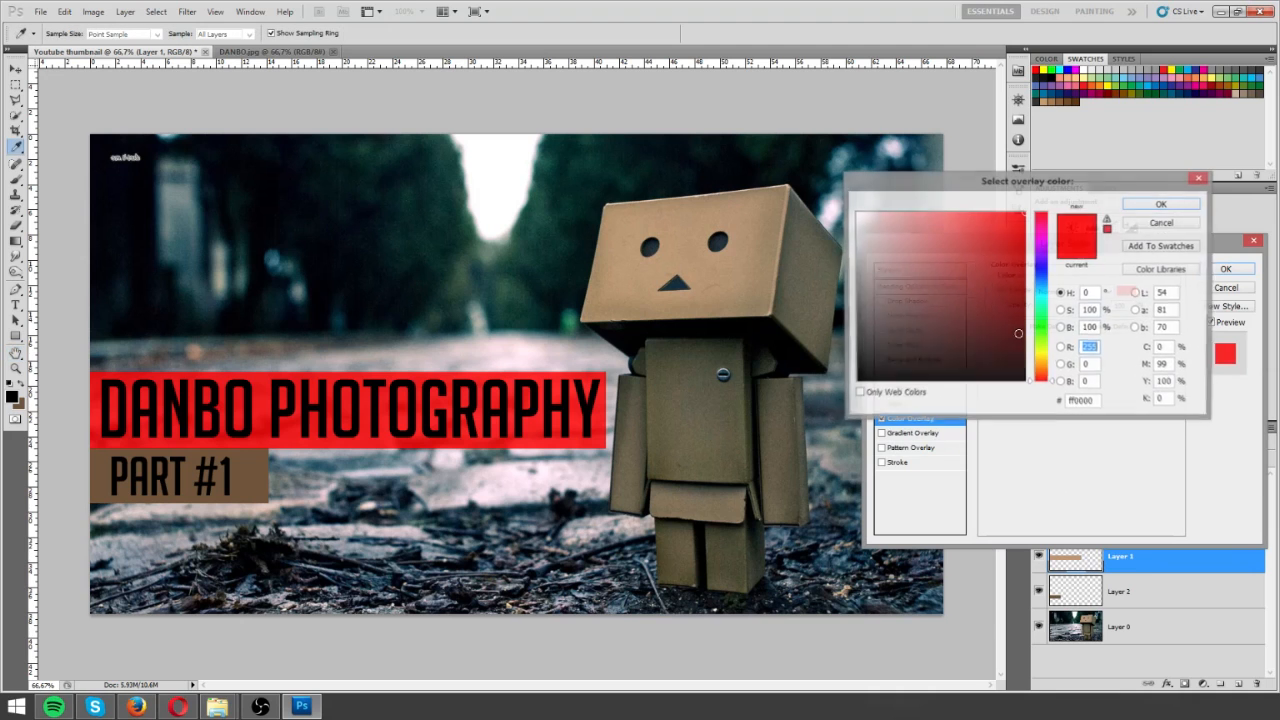
{"action": "key", "text": "Return"}
{"action": "key", "text": "Return"}
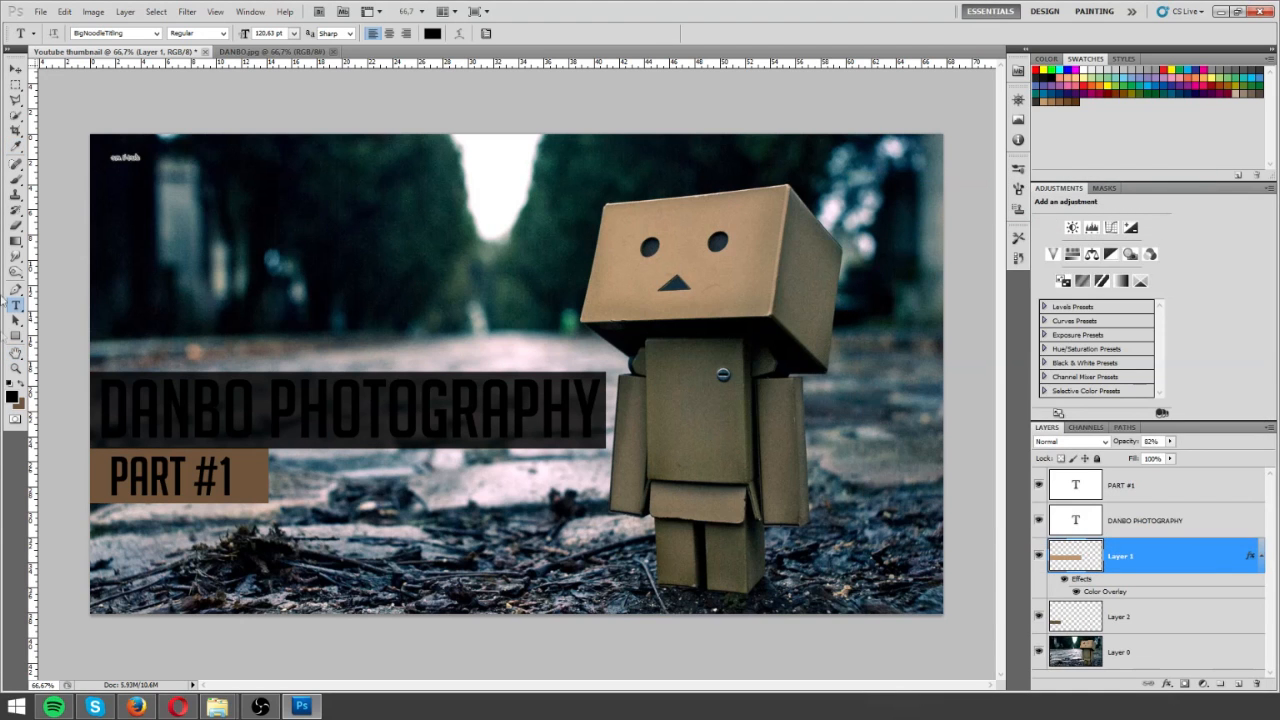
Step: Recolor the entire DANBO PHOTOGRAPHY text white
{"action": "left_click", "coordinate": [170, 361]}
{"action": "key", "text": "ctrl+a"}
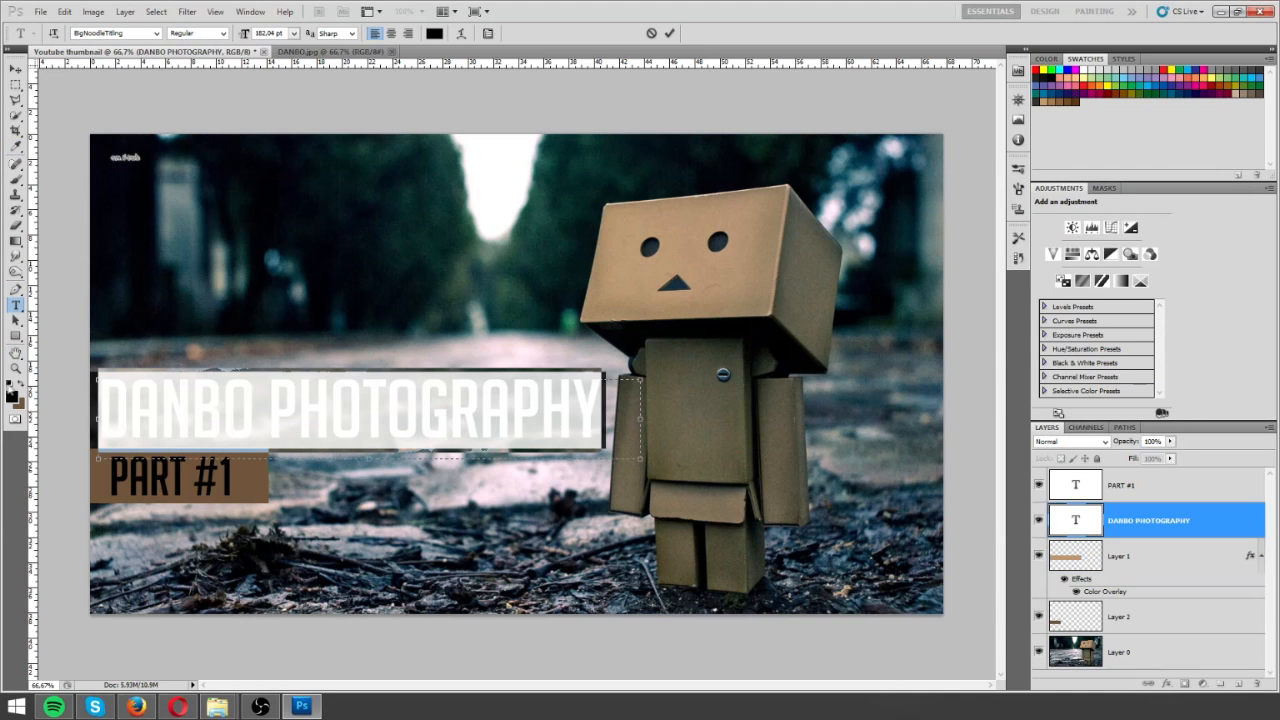
{"action": "left_click", "coordinate": [24, 387]}
{"action": "left_click", "coordinate": [1190, 522]}
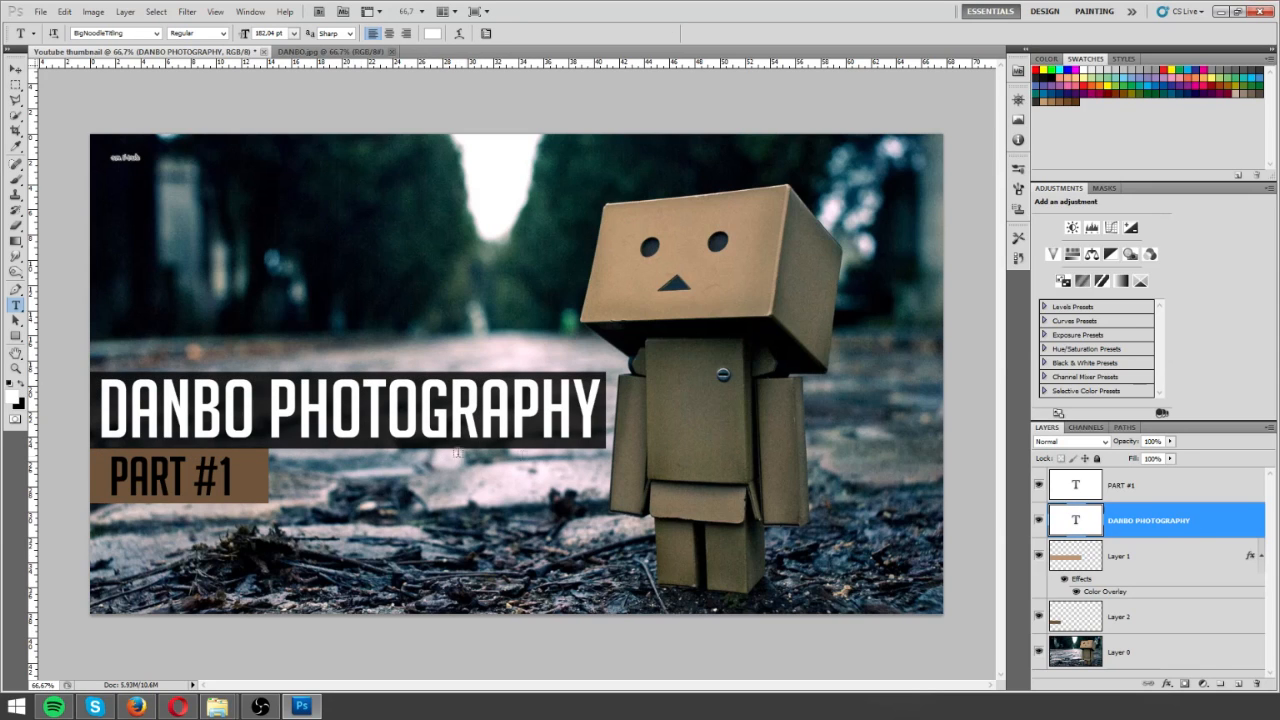
Step: Set the opacity of the title's black rectangle on Layer 1 to 90%
{"action": "left_click", "coordinate": [1133, 566]}
{"action": "left_click", "coordinate": [1170, 441]}
{"action": "mouse_move", "coordinate": [1186, 458]}
{"action": "left_mouse_down"}
{"action": "mouse_move", "coordinate": [1168, 458]}
{"action": "mouse_move", "coordinate": [1181, 457]}
{"action": "left_mouse_up"}
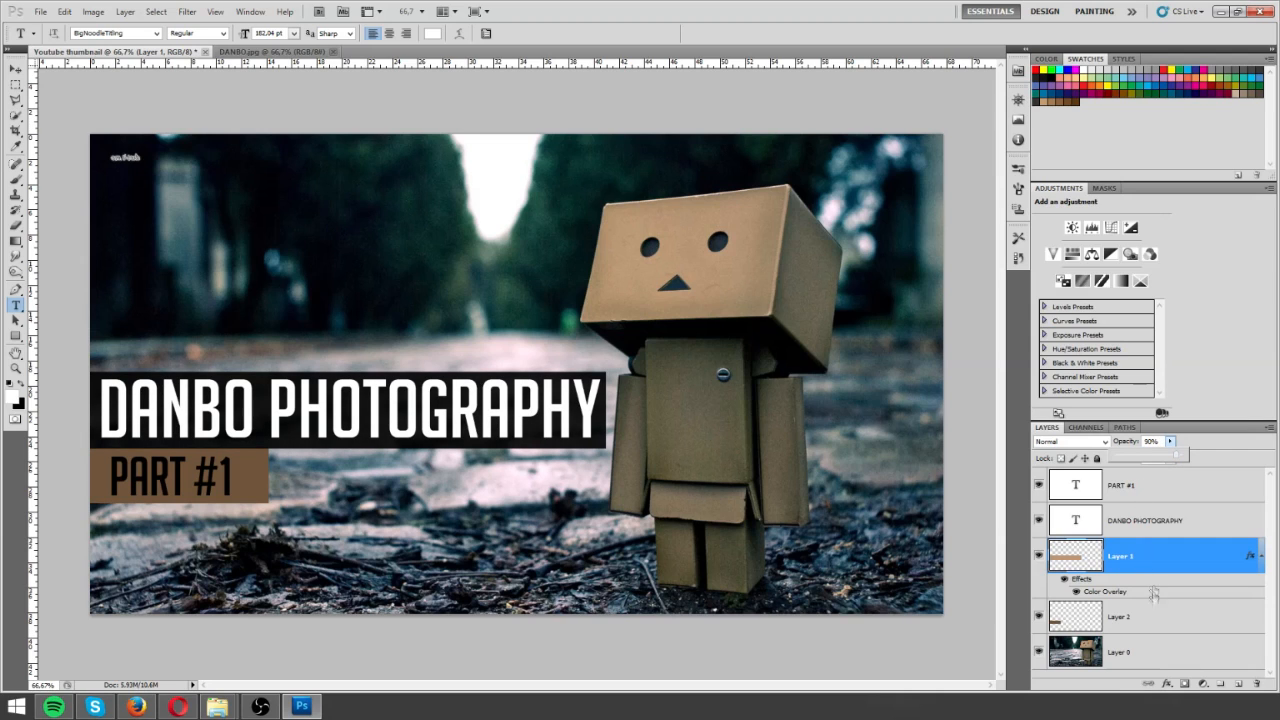
Step: Add a new layer above the PART #1 text layer and name it Borders
{"action": "left_click", "coordinate": [1120, 499]}
{"action": "left_click", "coordinate": [1120, 496]}
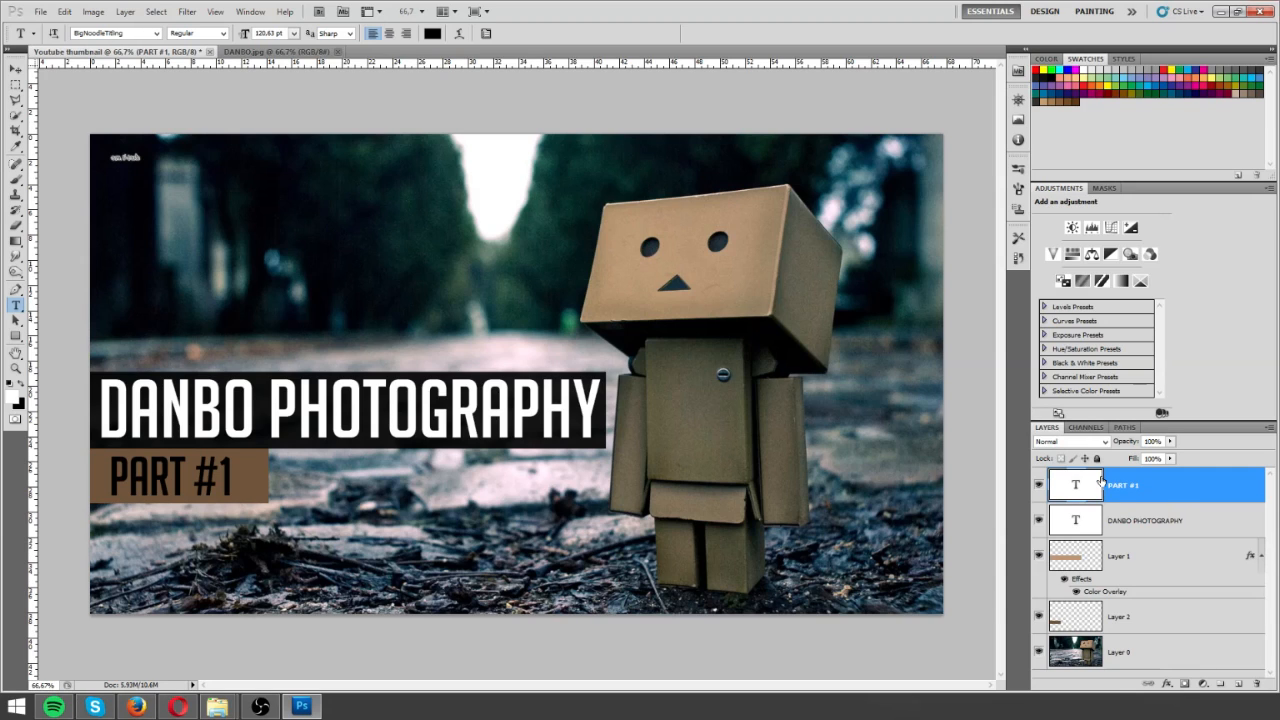
{"action": "key", "text": "ctrl+shift+n"}
{"action": "key", "text": "Return"}
{"action": "scroll", "coordinate": [1145, 517], "scroll_direction": "down", "scroll_amount": 1}
{"action": "scroll", "coordinate": [1145, 517], "scroll_direction": "up", "scroll_amount": 1}
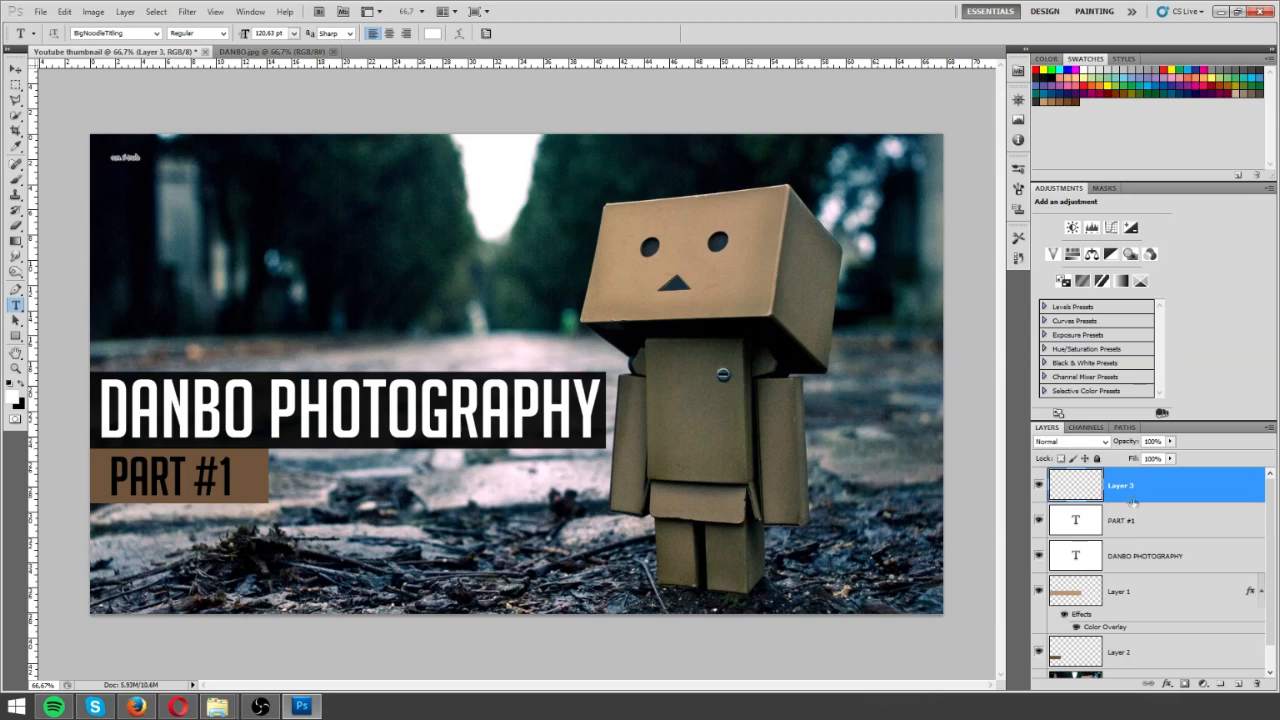
{"action": "double_click", "coordinate": [1123, 486]}
{"action": "type", "text": "Borders"}
{"action": "key", "text": "Return"}
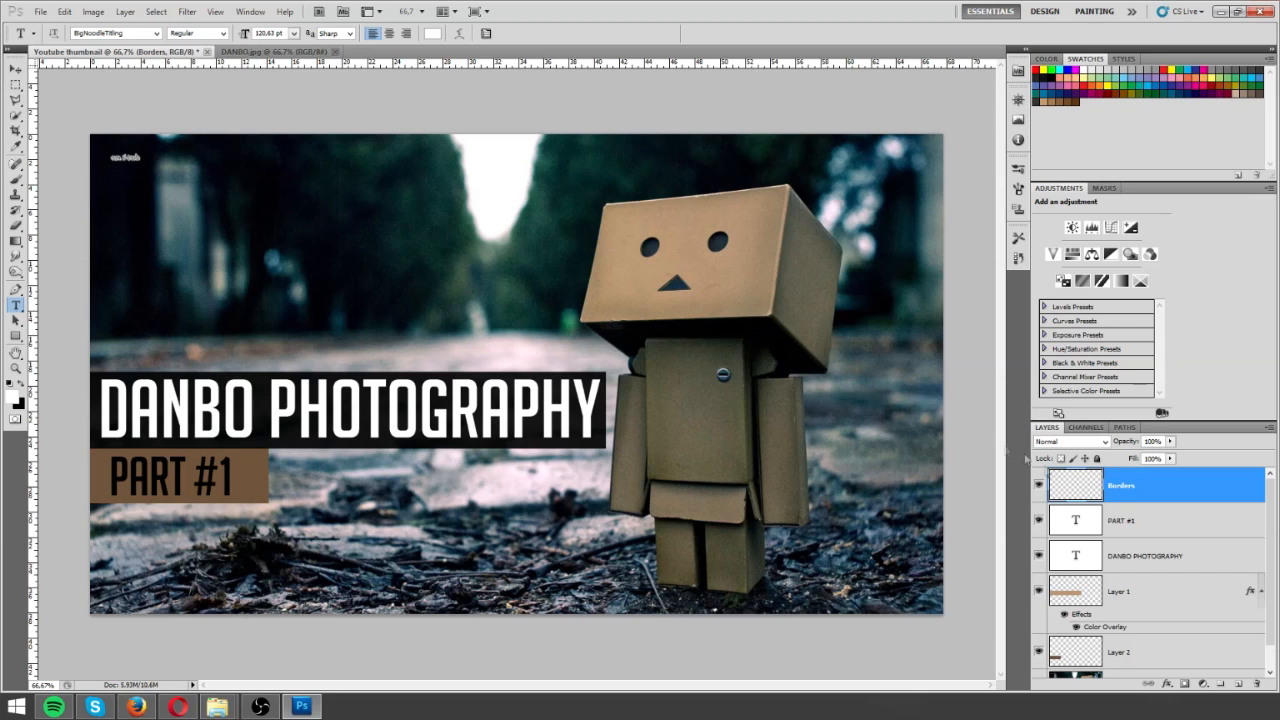
Step: Select the whole canvas and stroke its edge in black with a centered stroke on the Borders layer
{"action": "key", "text": "ctrl+a"}
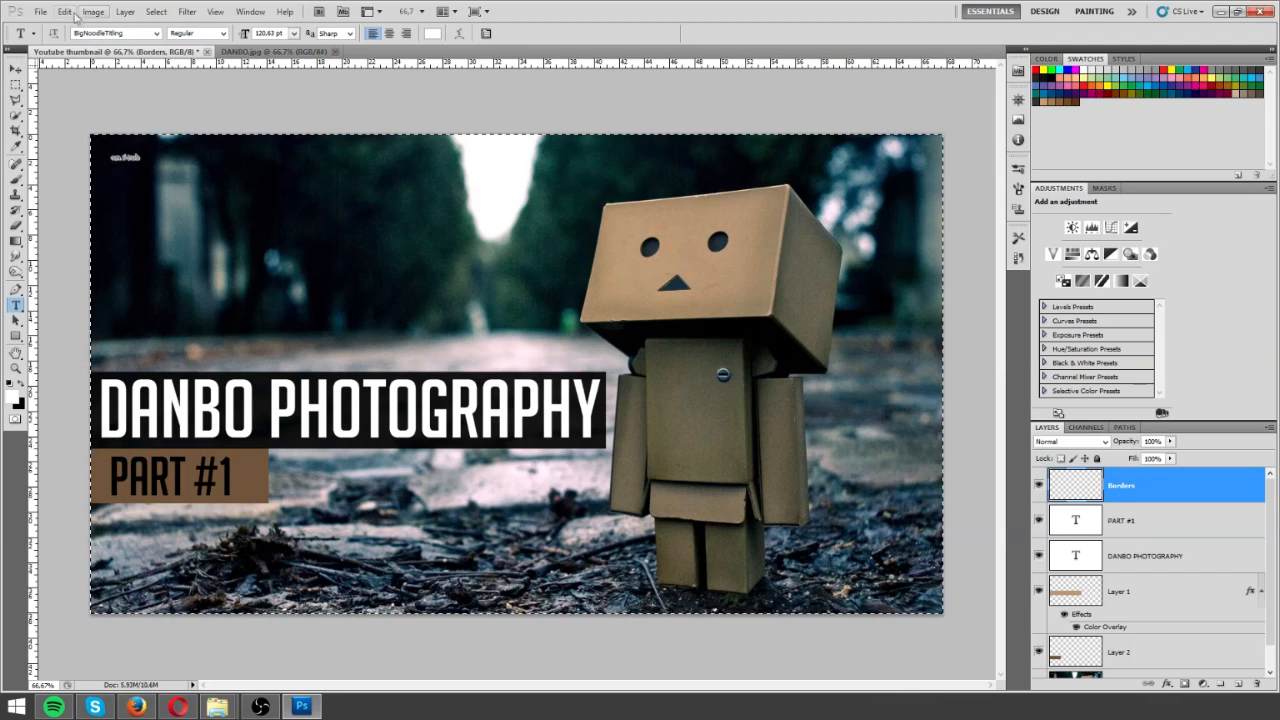
{"action": "left_click", "coordinate": [64, 11]}
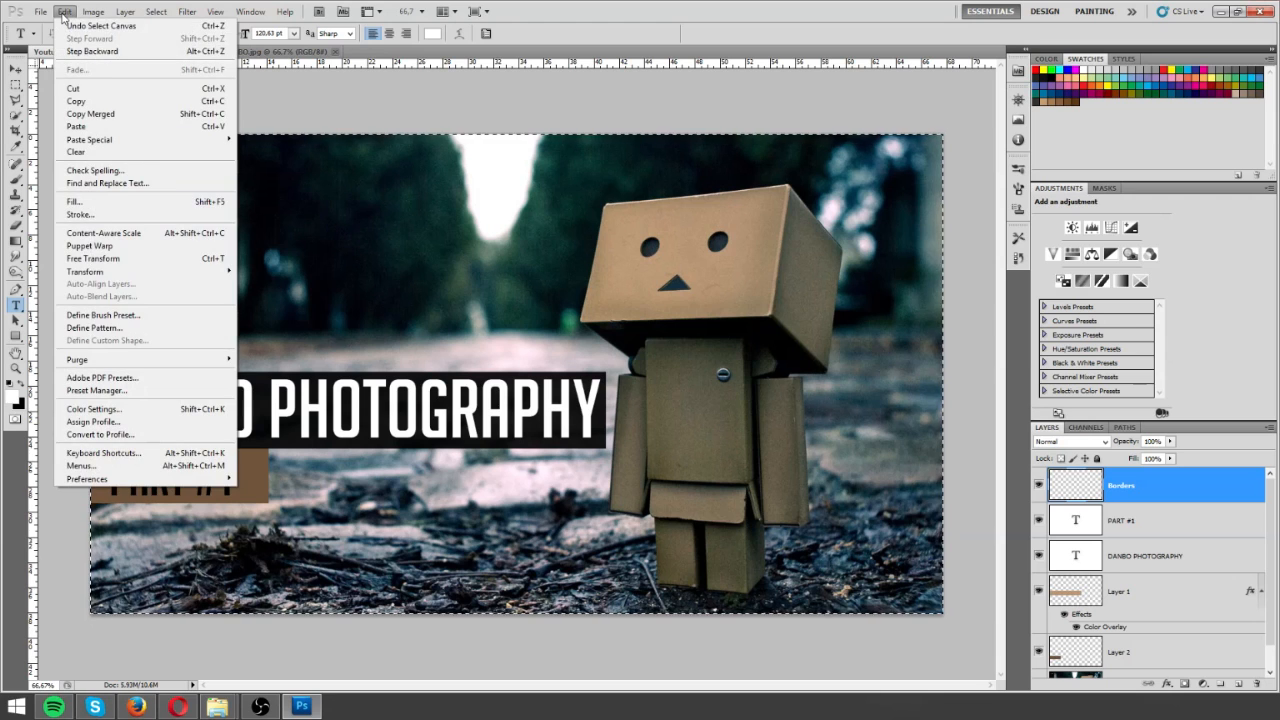
{"action": "left_click", "coordinate": [105, 217]}
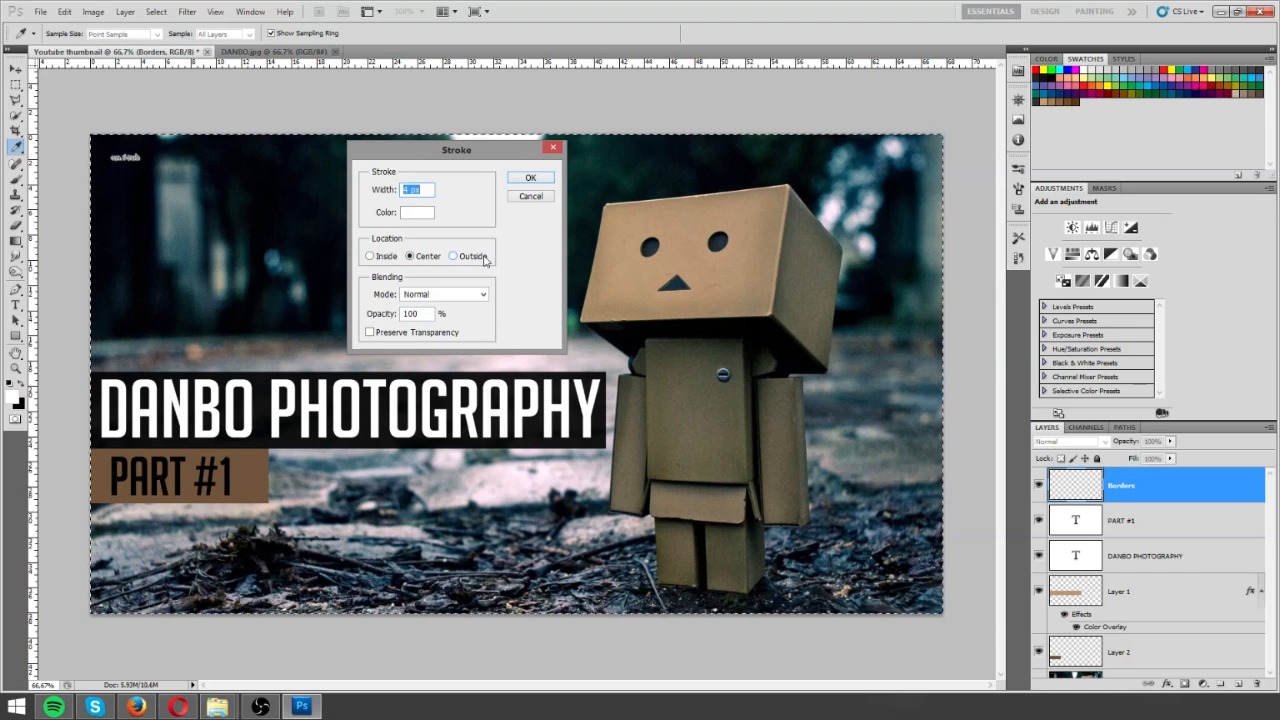
{"action": "left_click", "coordinate": [433, 188]}
{"action": "left_click_drag", "start_coordinate": [433, 188], "coordinate": [400, 189]}
{"action": "left_click", "coordinate": [985, 381]}
{"action": "left_click", "coordinate": [1161, 204]}
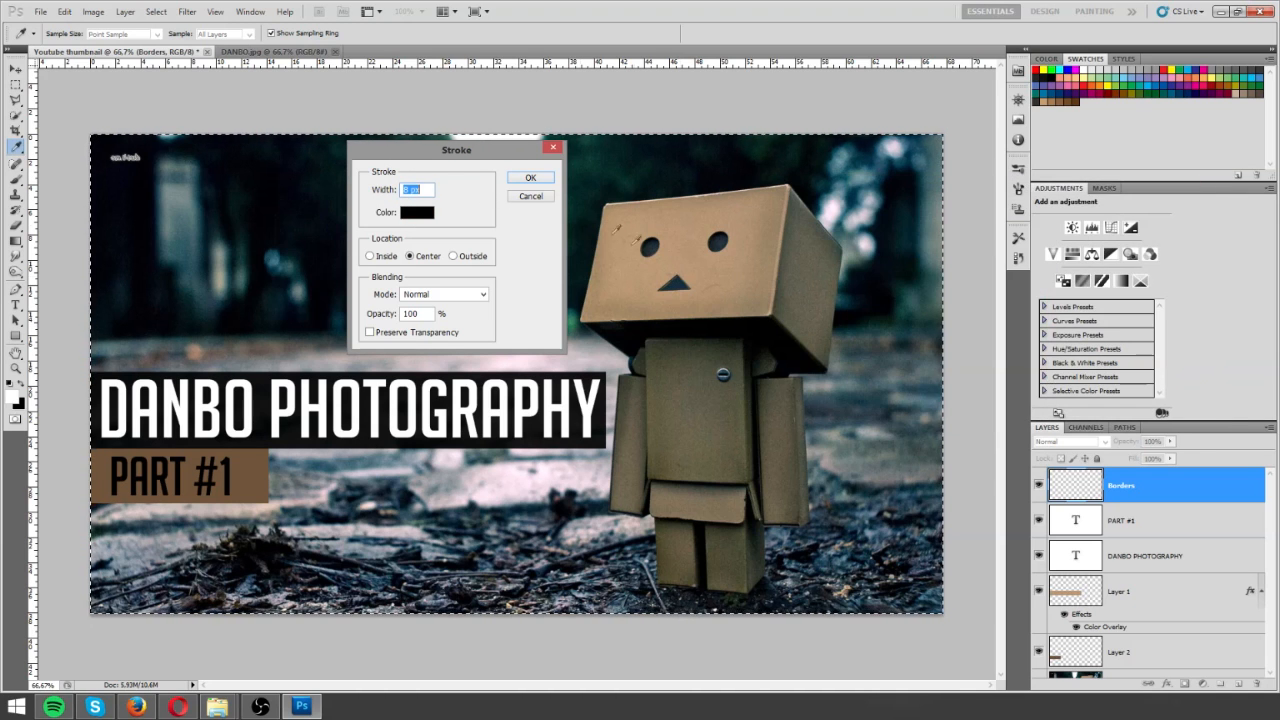
{"action": "left_click", "coordinate": [528, 179]}
{"action": "key", "text": "t"}
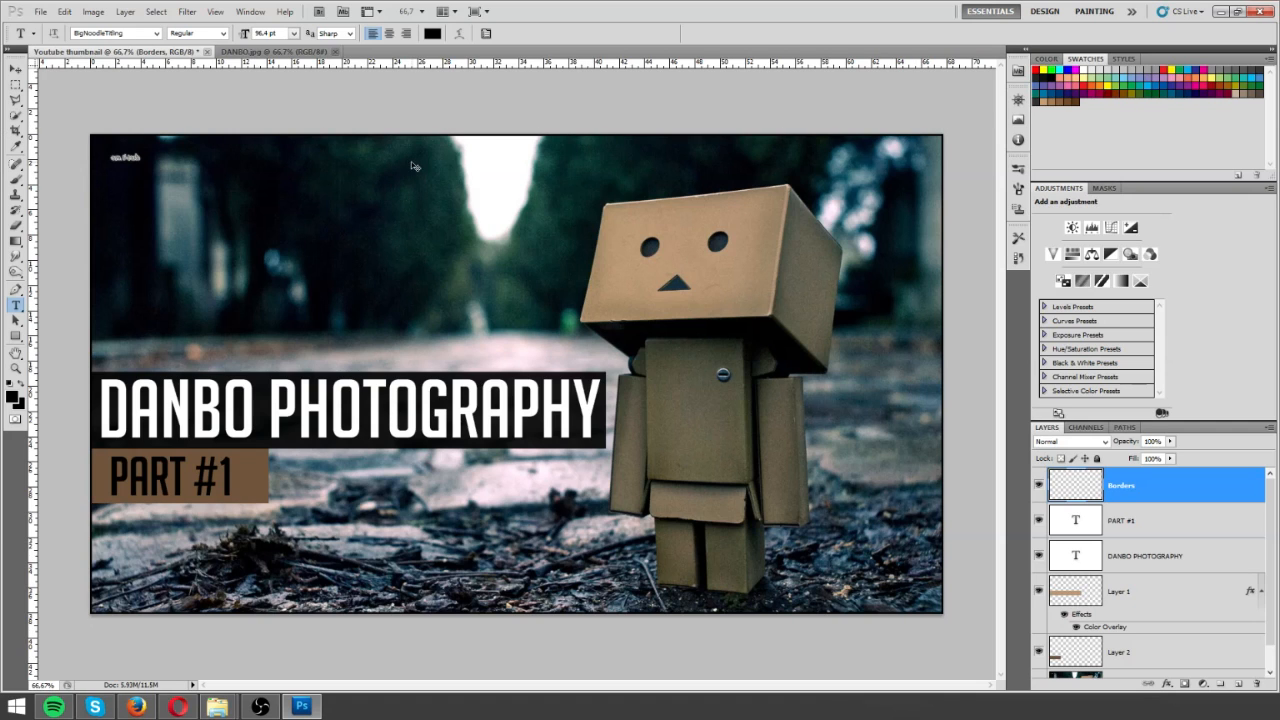
Step: Thicken the black border by stroking the canvas selection with a width of 10 px
{"action": "left_click", "coordinate": [64, 11]}
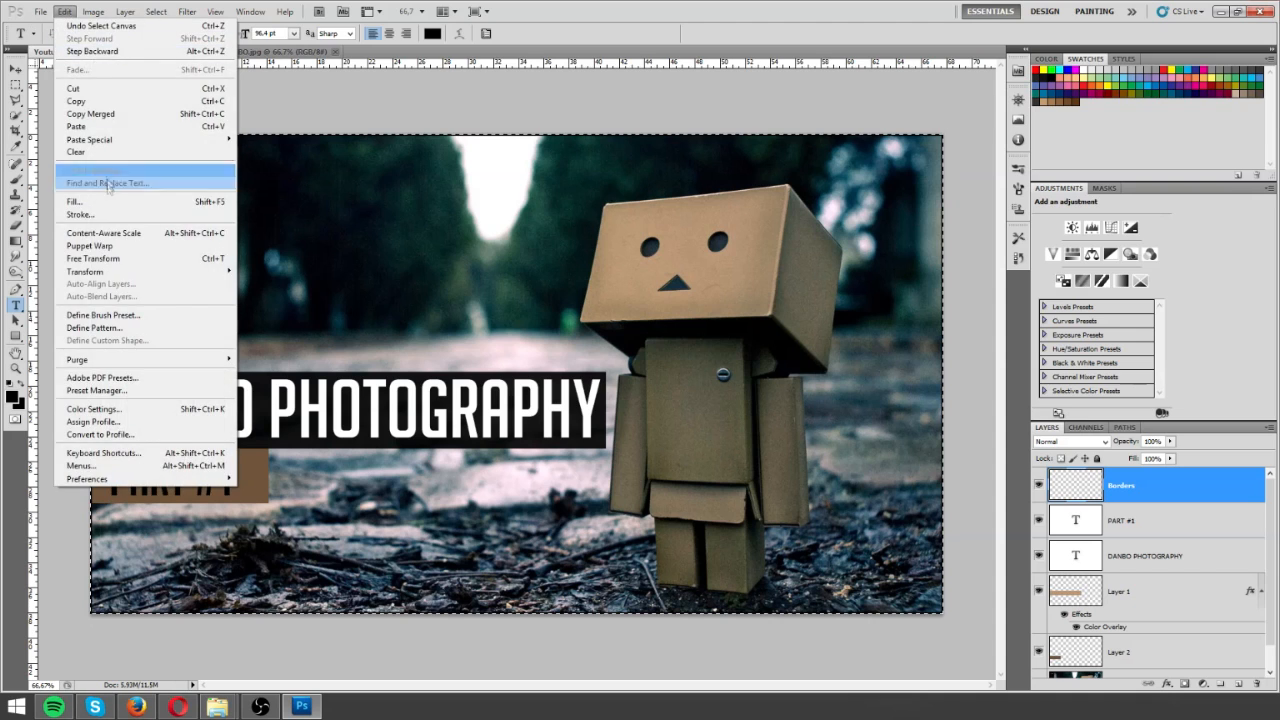
{"action": "left_click", "coordinate": [80, 214]}
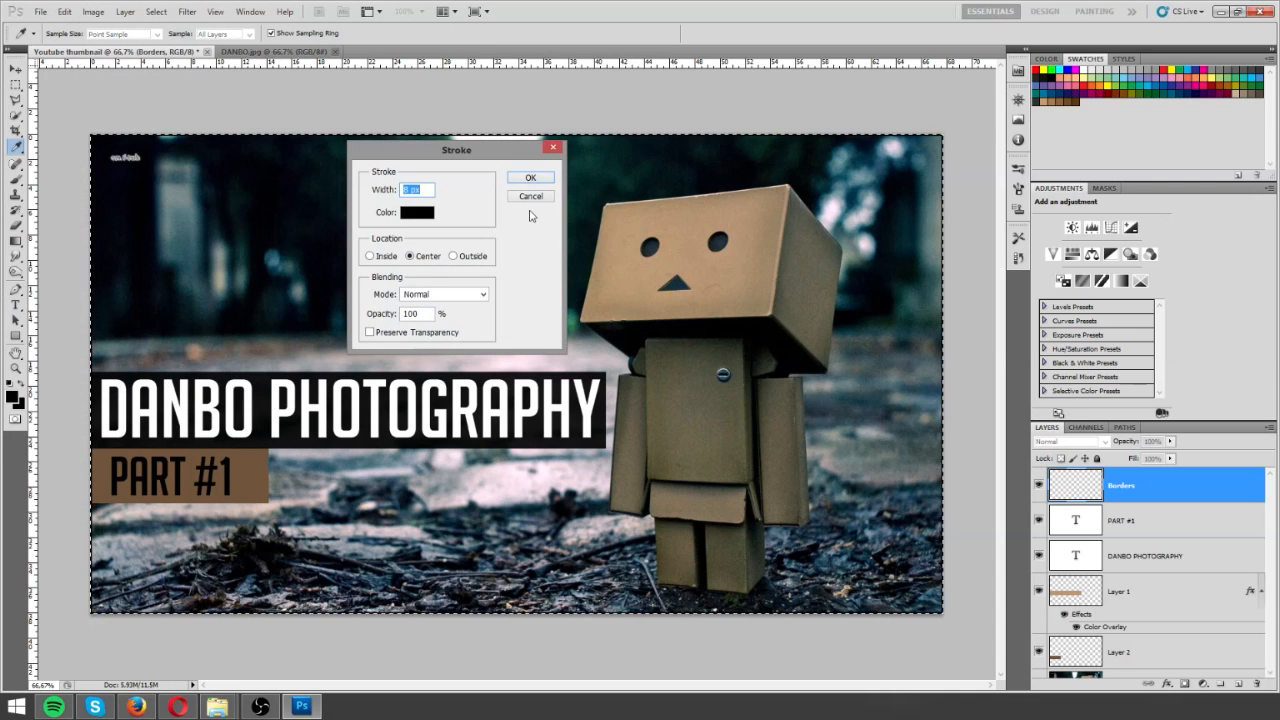
{"action": "type", "text": "10"}
{"action": "key", "text": "Return"}
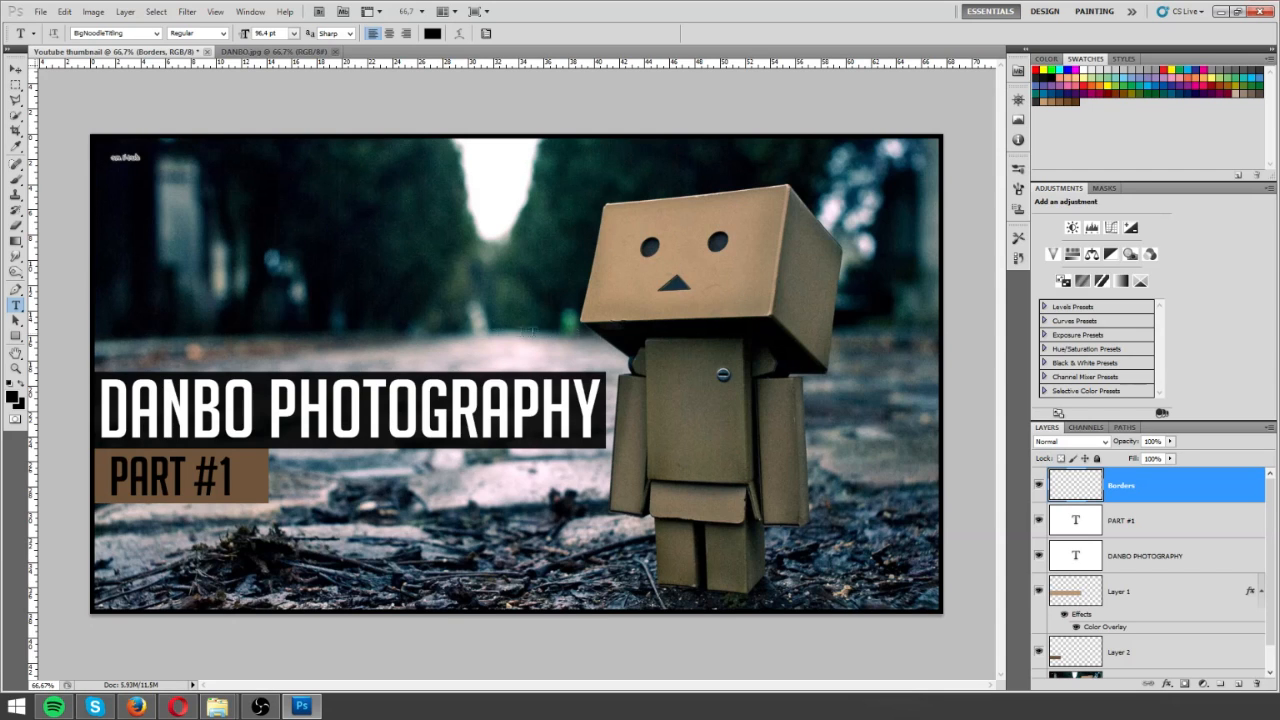
Step: Select the whole canvas, stroke the Borders layer with a 20 px black border, and deselect
{"action": "key", "text": "ctrl+a"}
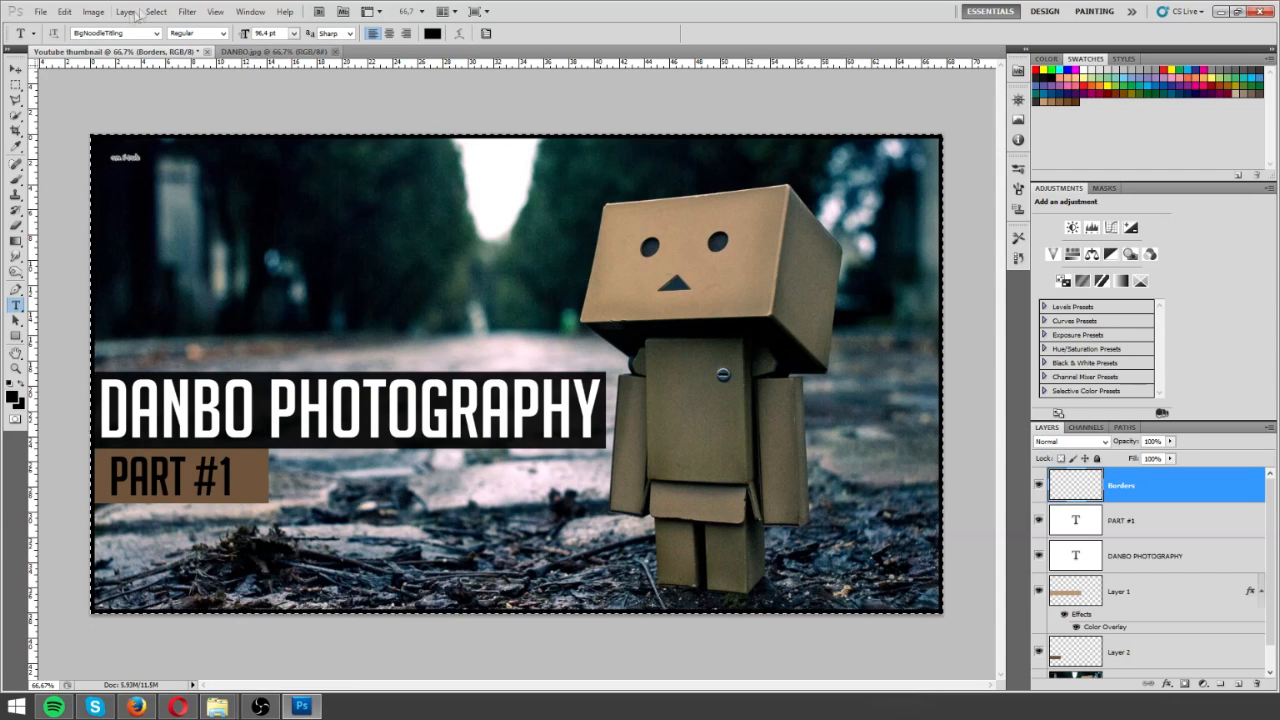
{"action": "left_click", "coordinate": [64, 11]}
{"action": "left_click", "coordinate": [100, 209]}
{"action": "type", "text": "20"}
{"action": "key", "text": "Return"}
{"action": "key", "text": "ctrl+d"}
Step: Shift the DANBO PHOTOGRAPHY text slightly right and narrow it to fit inside its black rectangle
{"action": "key", "text": "t"}
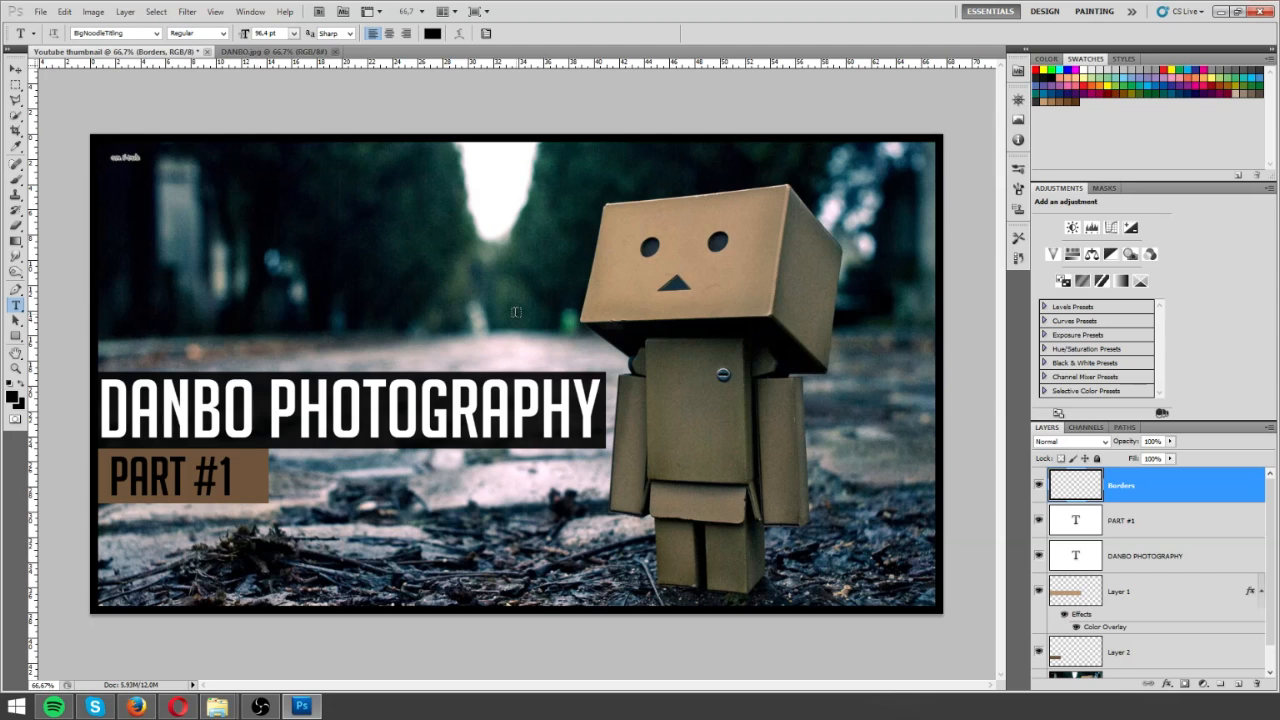
{"action": "left_click", "coordinate": [218, 408]}
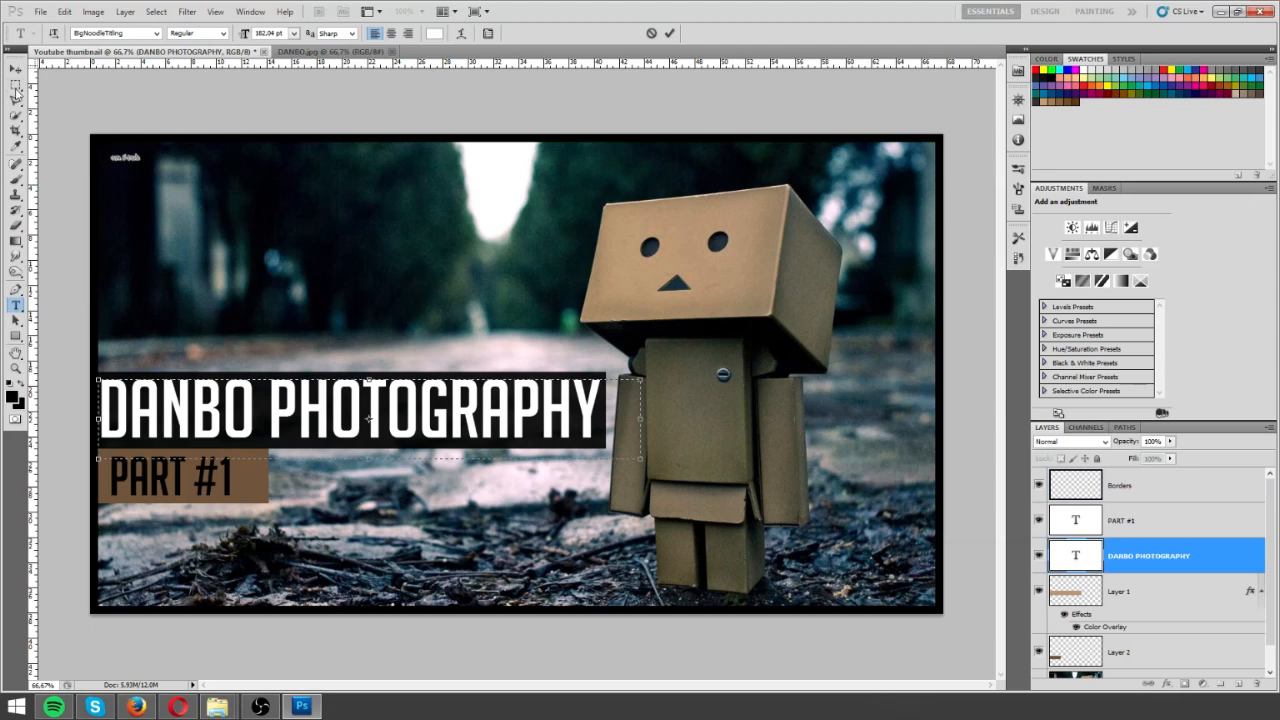
{"action": "left_click", "coordinate": [15, 68]}
{"action": "mouse_move", "coordinate": [450, 428]}
{"action": "left_mouse_down"}
{"action": "mouse_move", "coordinate": [452, 440]}
{"action": "mouse_move", "coordinate": [455, 428]}
{"action": "left_mouse_up"}
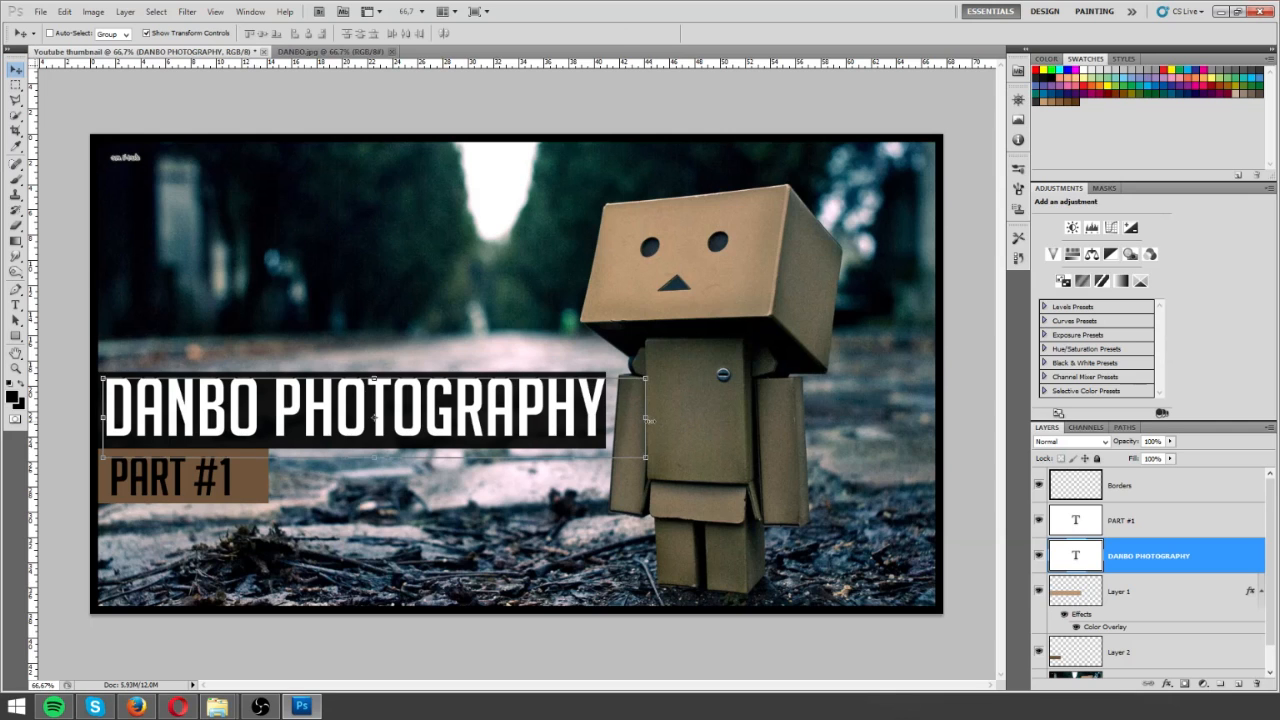
{"action": "left_click_drag", "start_coordinate": [648, 420], "coordinate": [637, 420]}
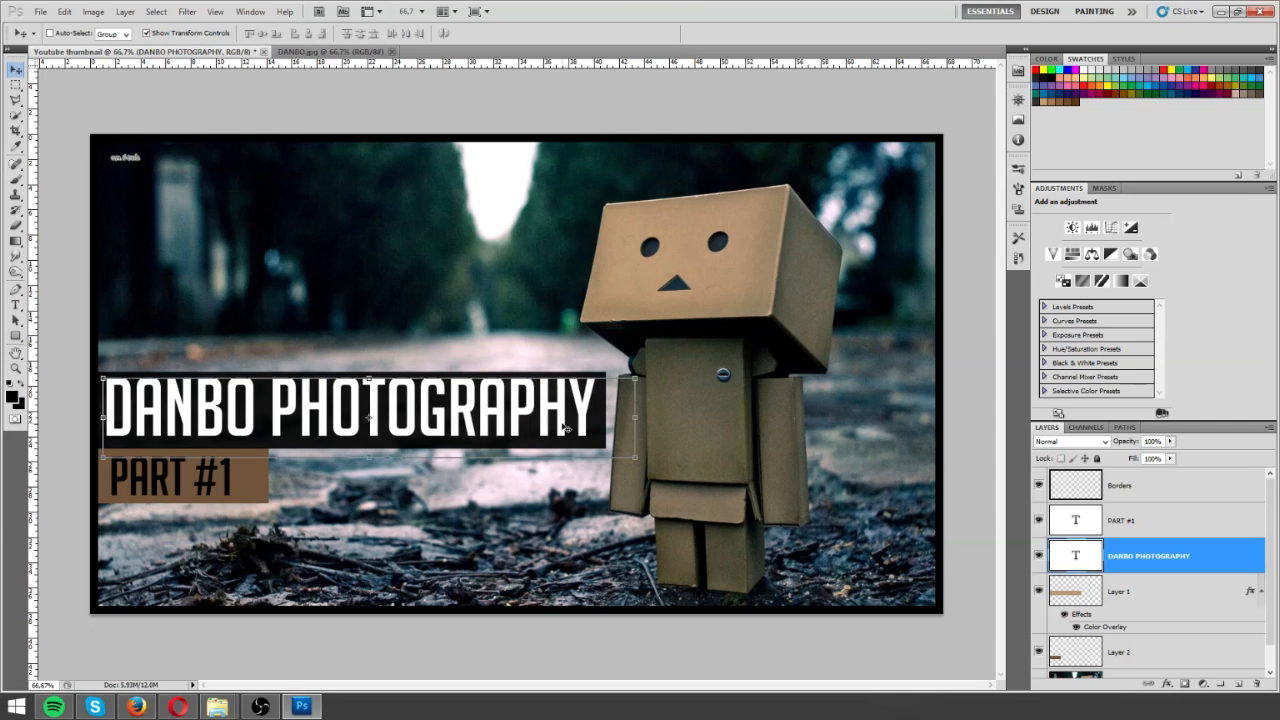
Step: Change the font of the entire DANBO PHOTOGRAPHY text to Comic Sans MS
{"action": "left_click", "coordinate": [16, 305]}
{"action": "triple_click", "coordinate": [185, 397]}
{"action": "left_click", "coordinate": [110, 34]}
{"action": "type", "text": "Comic Sans MS"}
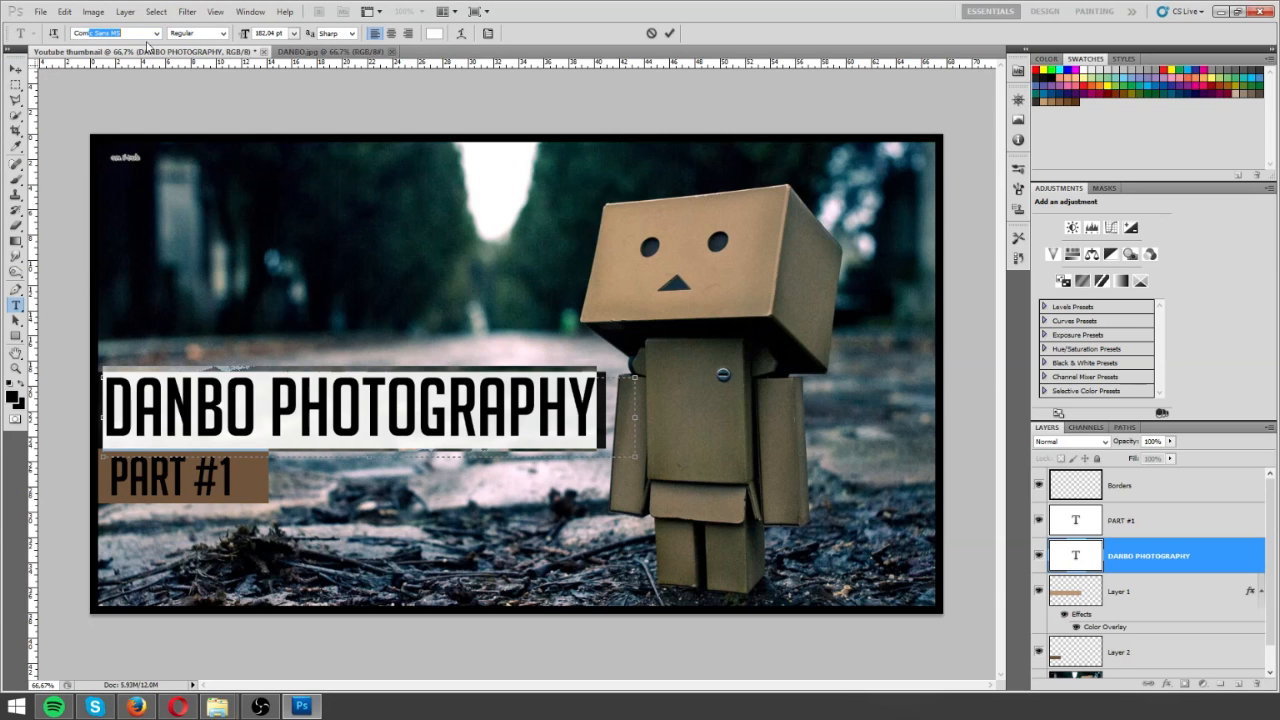
{"action": "key", "text": "Return"}
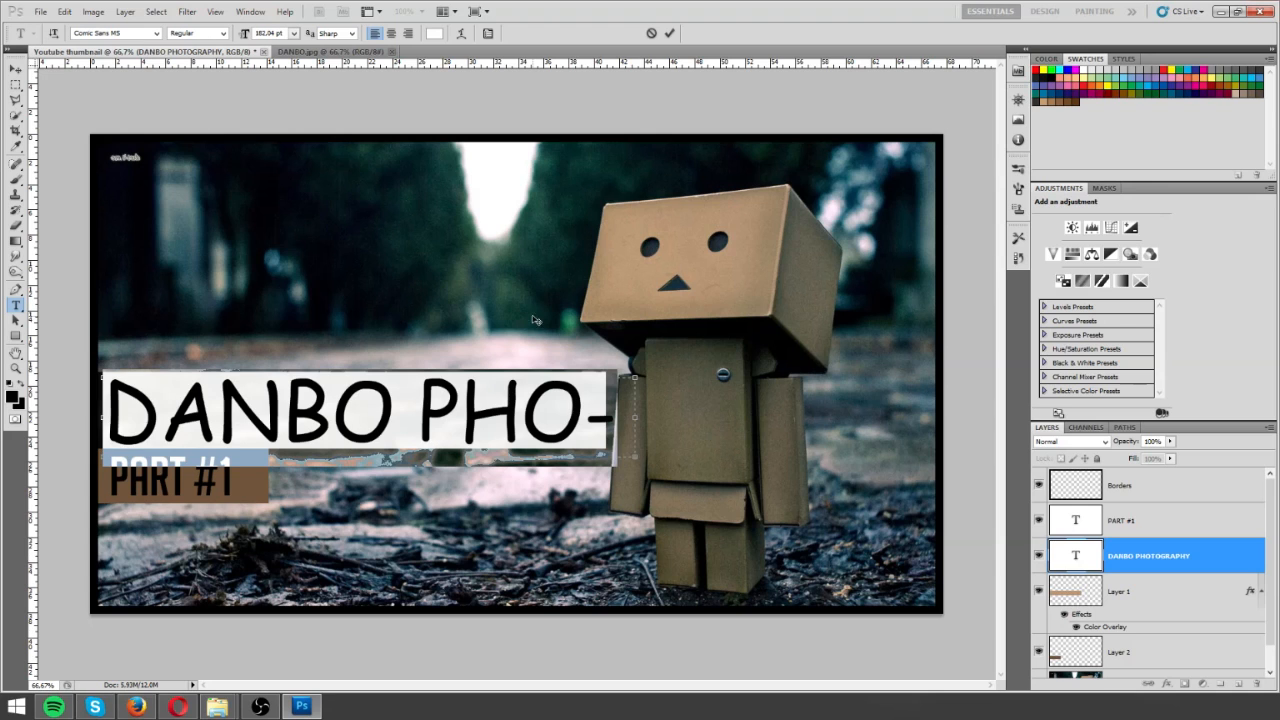
Step: Set the DANBO PHOTOGRAPHY text to 60 pt, and scale it up to nearly fill the black rectangle's width
{"action": "left_click", "coordinate": [294, 33]}
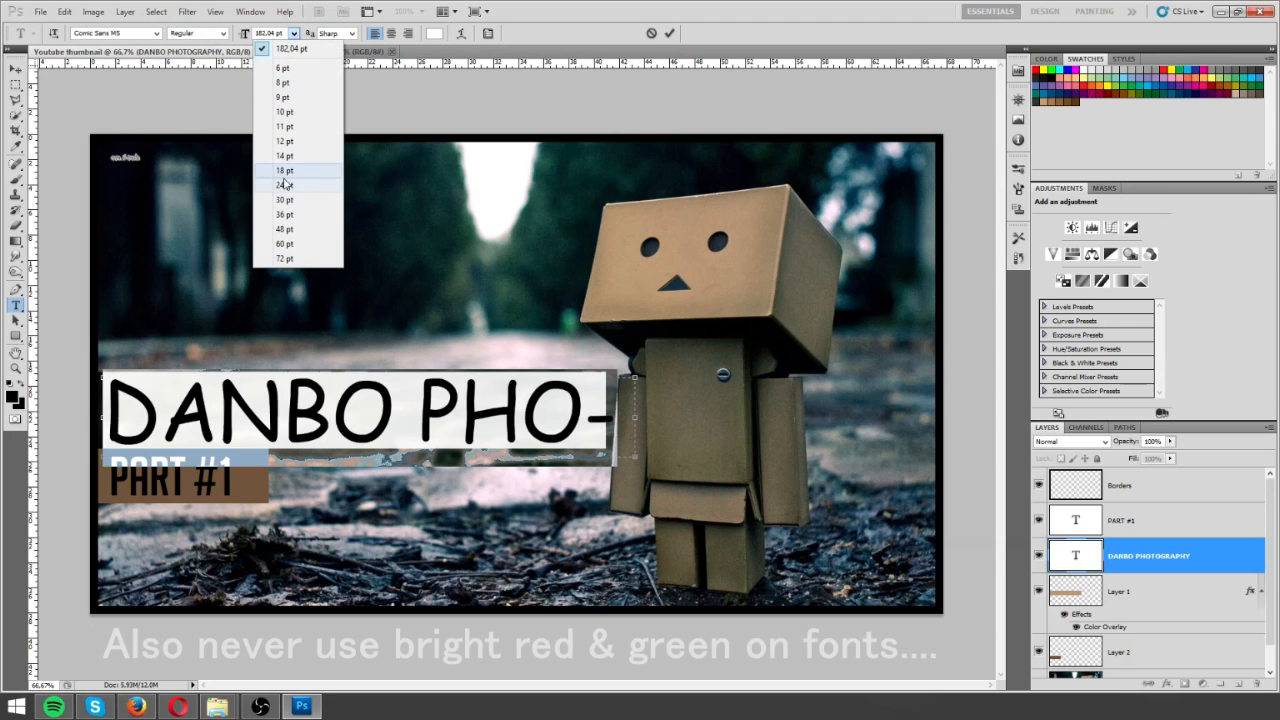
{"action": "left_click", "coordinate": [285, 243]}
{"action": "left_click", "coordinate": [16, 68]}
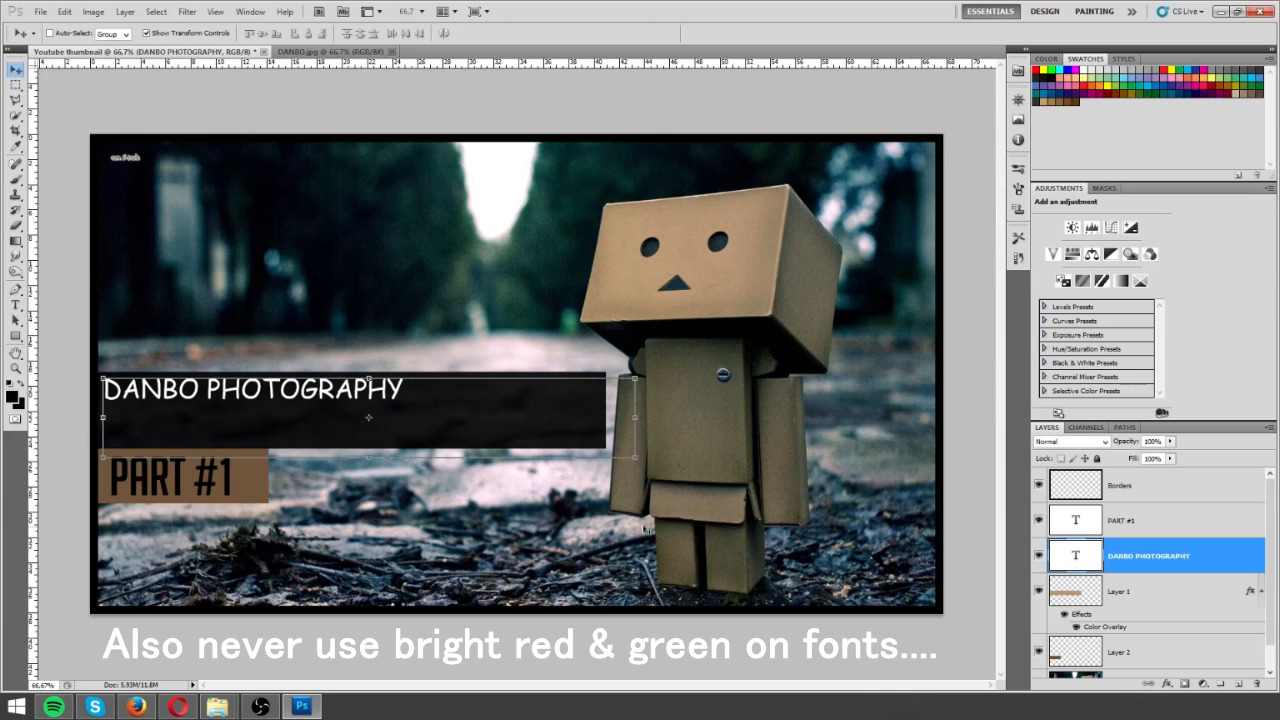
{"action": "mouse_move", "coordinate": [632, 460]}
{"action": "left_mouse_down"}
{"action": "mouse_move", "coordinate": [1039, 522]}
{"action": "mouse_move", "coordinate": [617, 474]}
{"action": "left_mouse_up"}
{"action": "key", "text": "Return"}
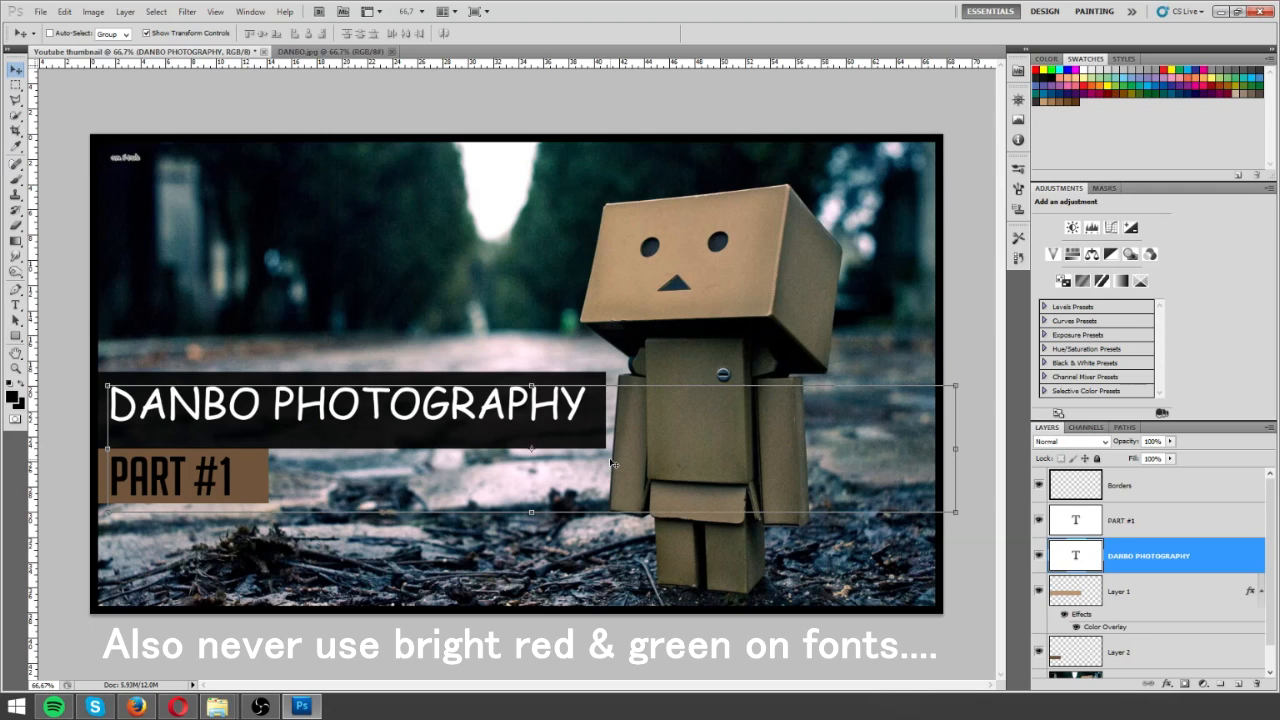
Step: Change the font of the entire DANBO PHOTOGRAPHY text to Impact and commit the edit
{"action": "left_click", "coordinate": [1130, 524]}
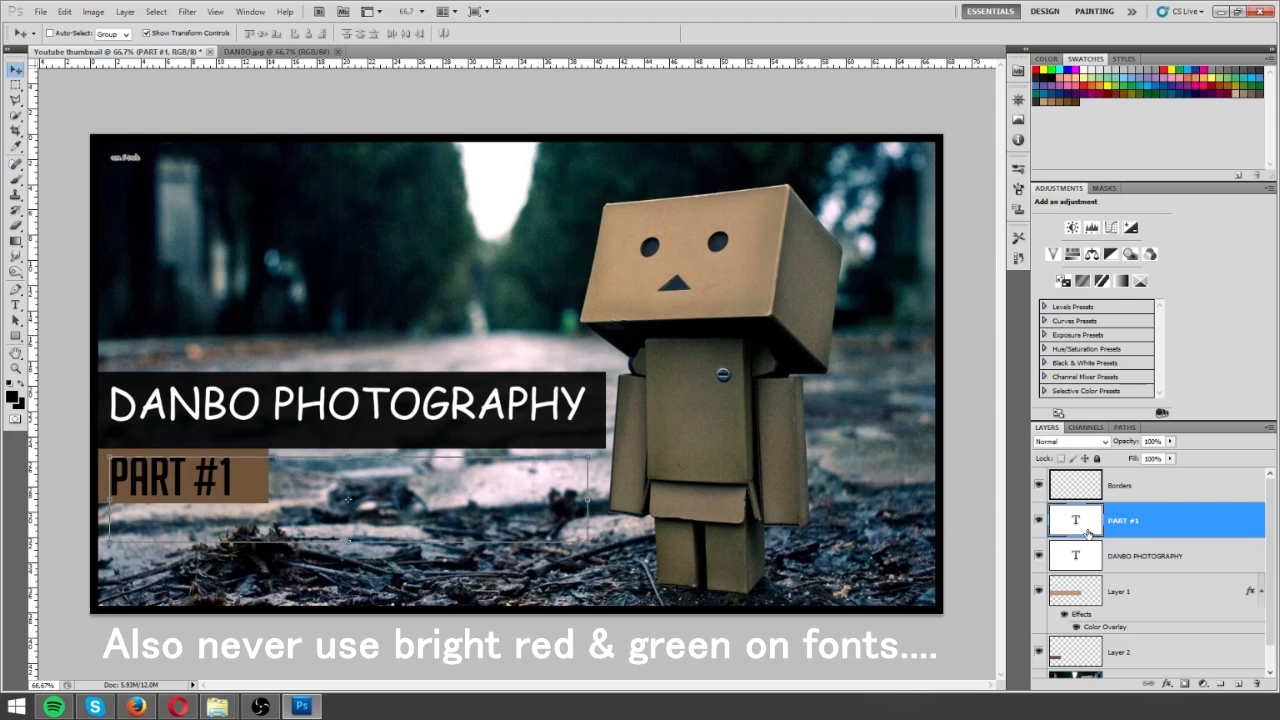
{"action": "left_click", "coordinate": [16, 304]}
{"action": "left_click", "coordinate": [284, 357]}
{"action": "key", "text": "ctrl+a"}
{"action": "left_click", "coordinate": [140, 33]}
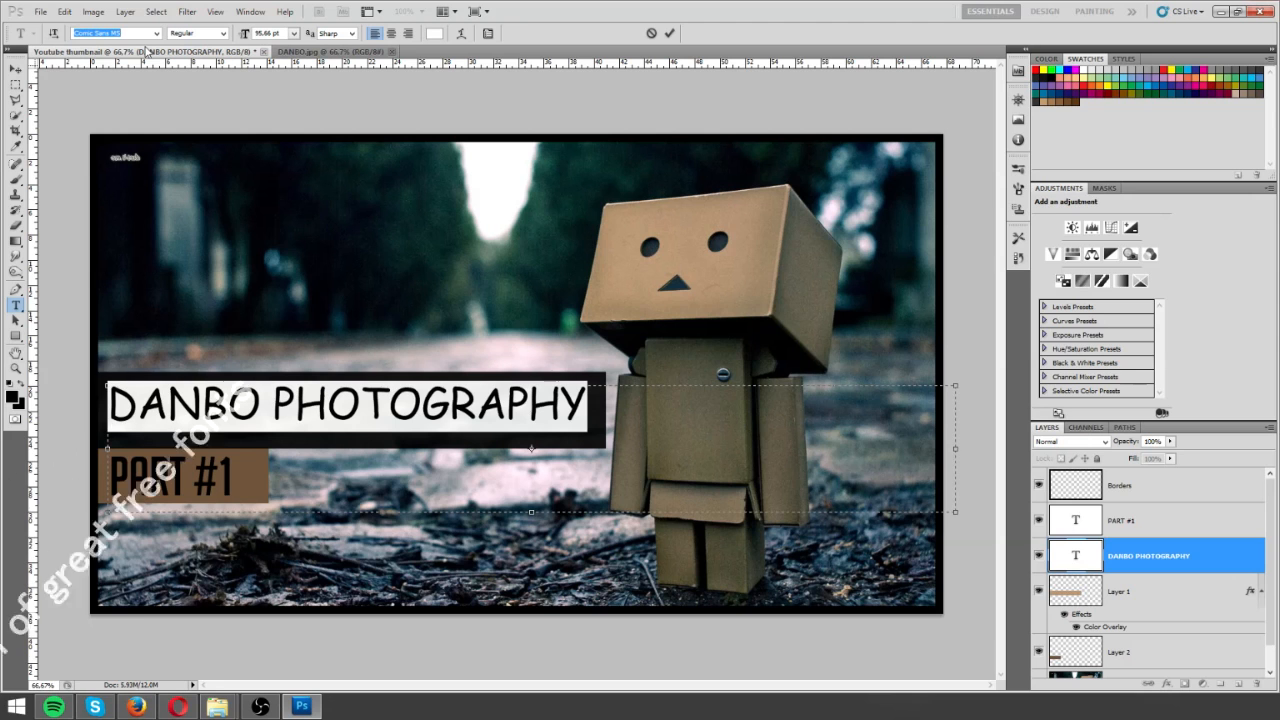
{"action": "type", "text": "i"}
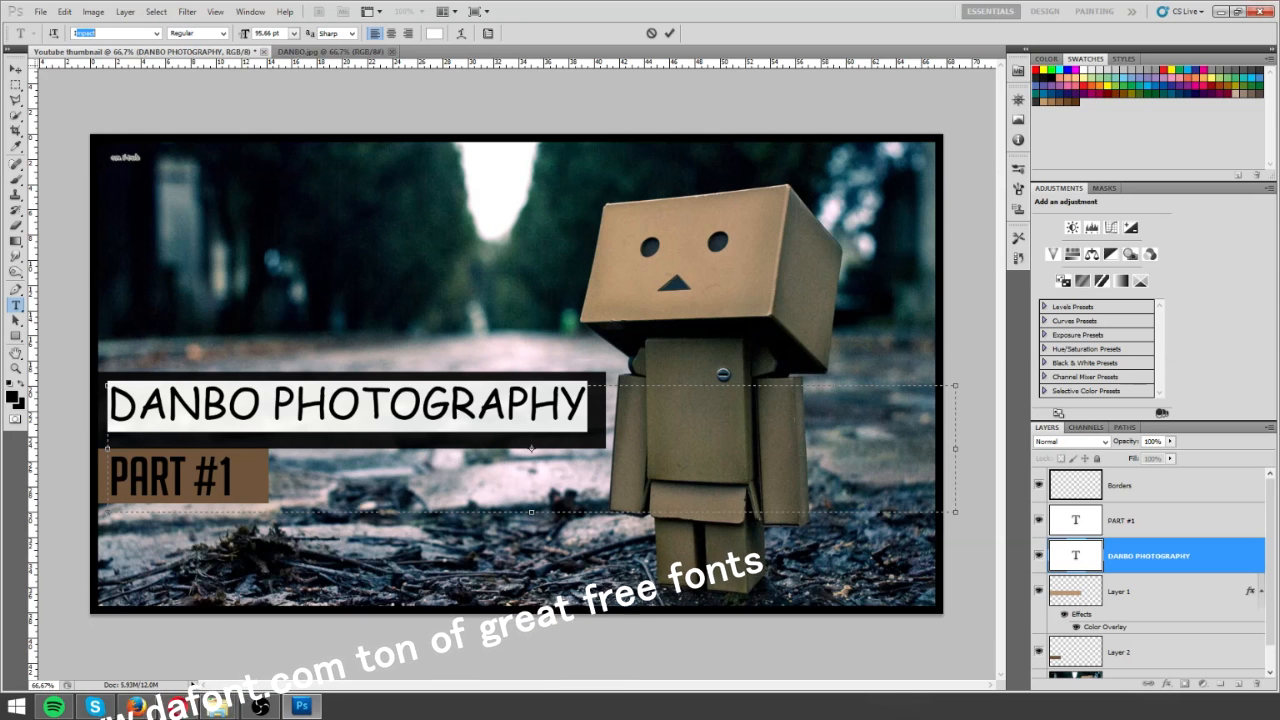
{"action": "key", "text": "Return"}
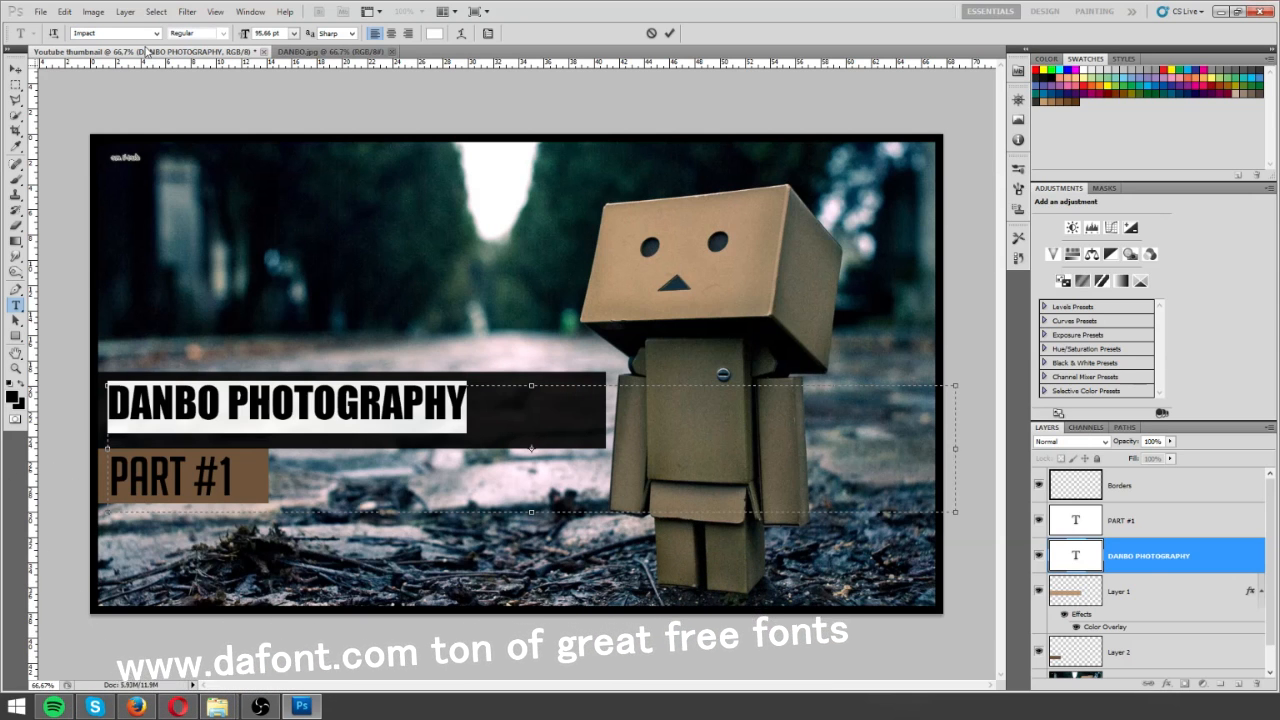
{"action": "left_click", "coordinate": [1248, 569]}
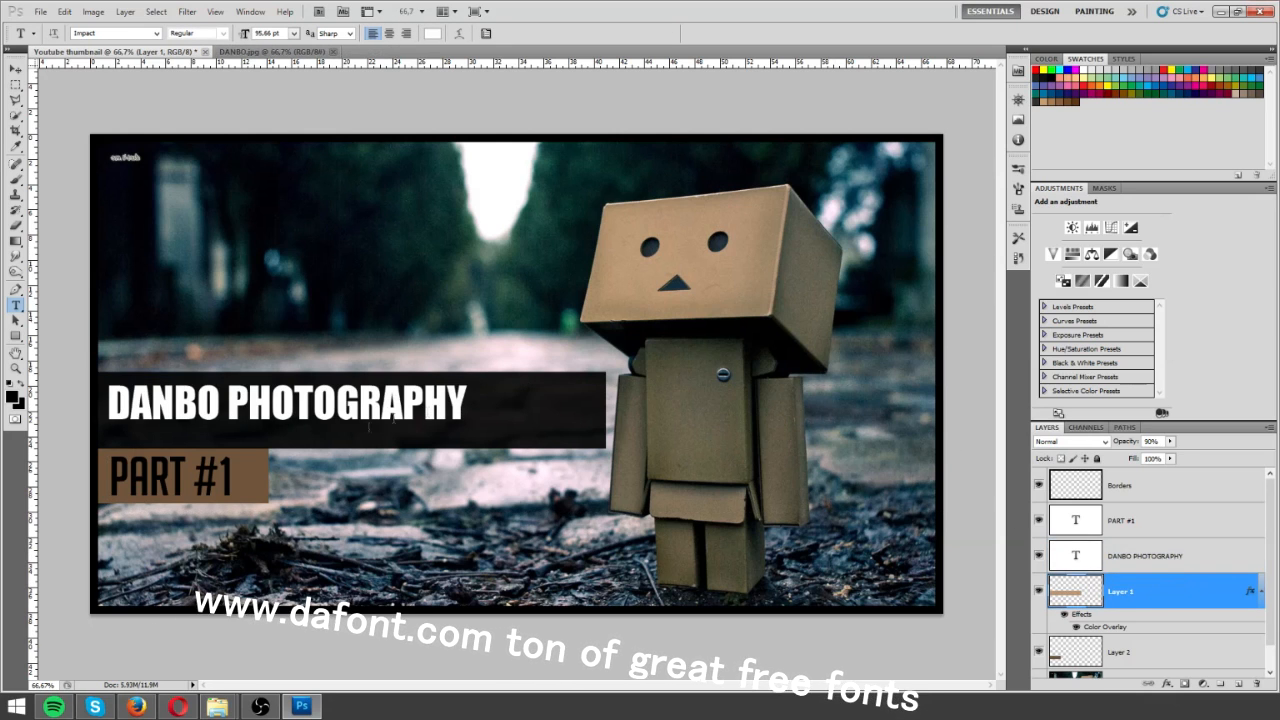
Step: Enlarge the DANBO PHOTOGRAPHY text to nearly fill its black rectangle's width and reposition it inside the rectangle
{"action": "left_click", "coordinate": [313, 407]}
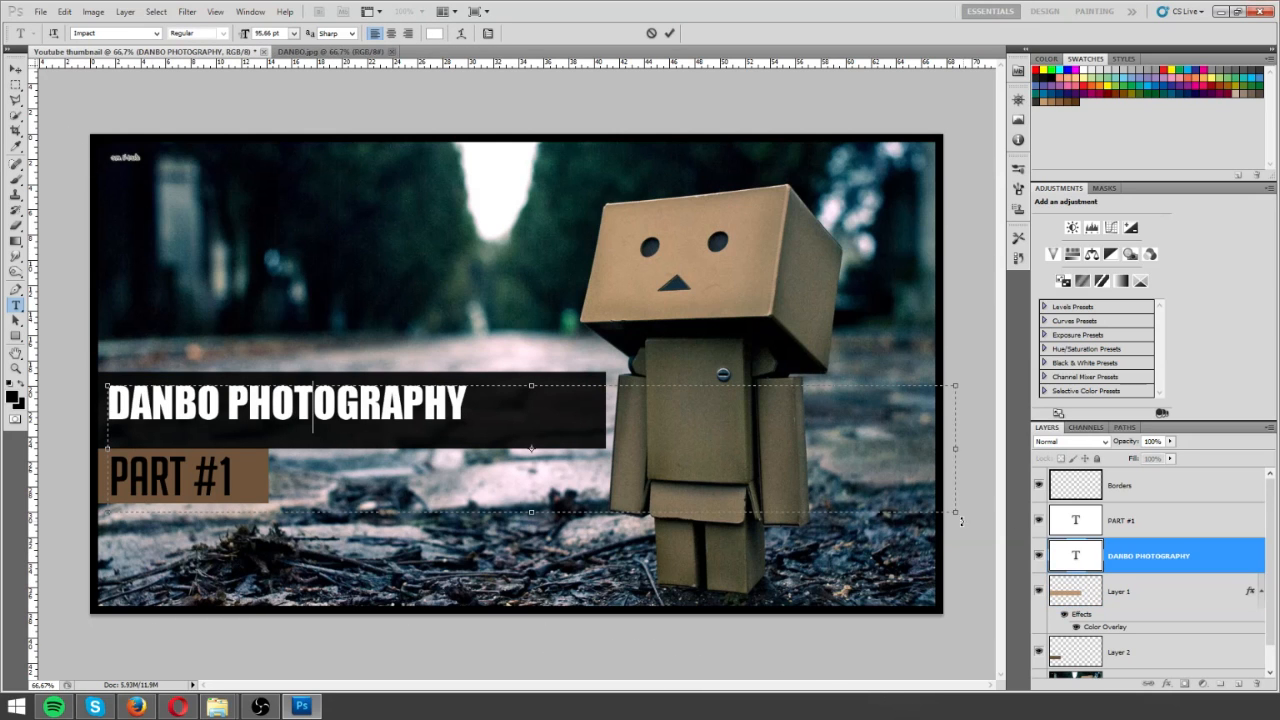
{"action": "key", "text": "ctrl+Return"}
{"action": "key", "text": "v"}
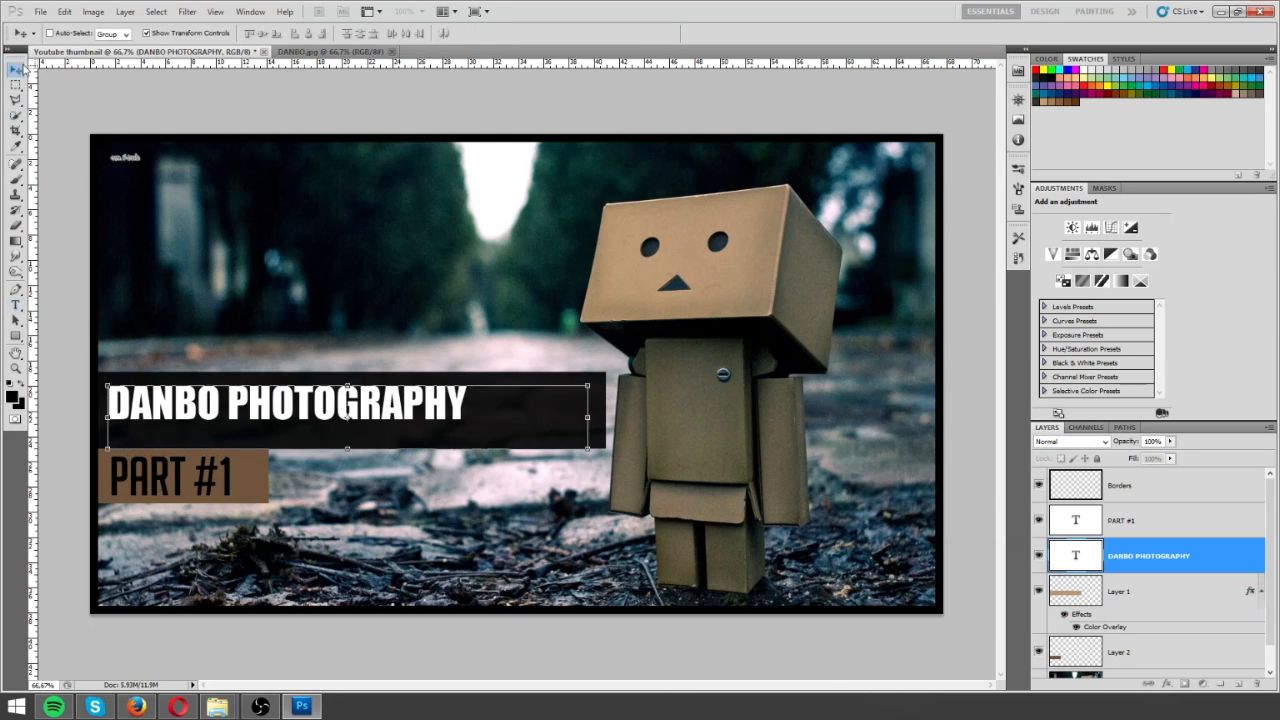
{"action": "left_click_drag", "start_coordinate": [240, 426], "coordinate": [239, 418]}
{"action": "left_click_drag", "start_coordinate": [587, 442], "coordinate": [742, 521]}
{"action": "key", "text": "Return"}
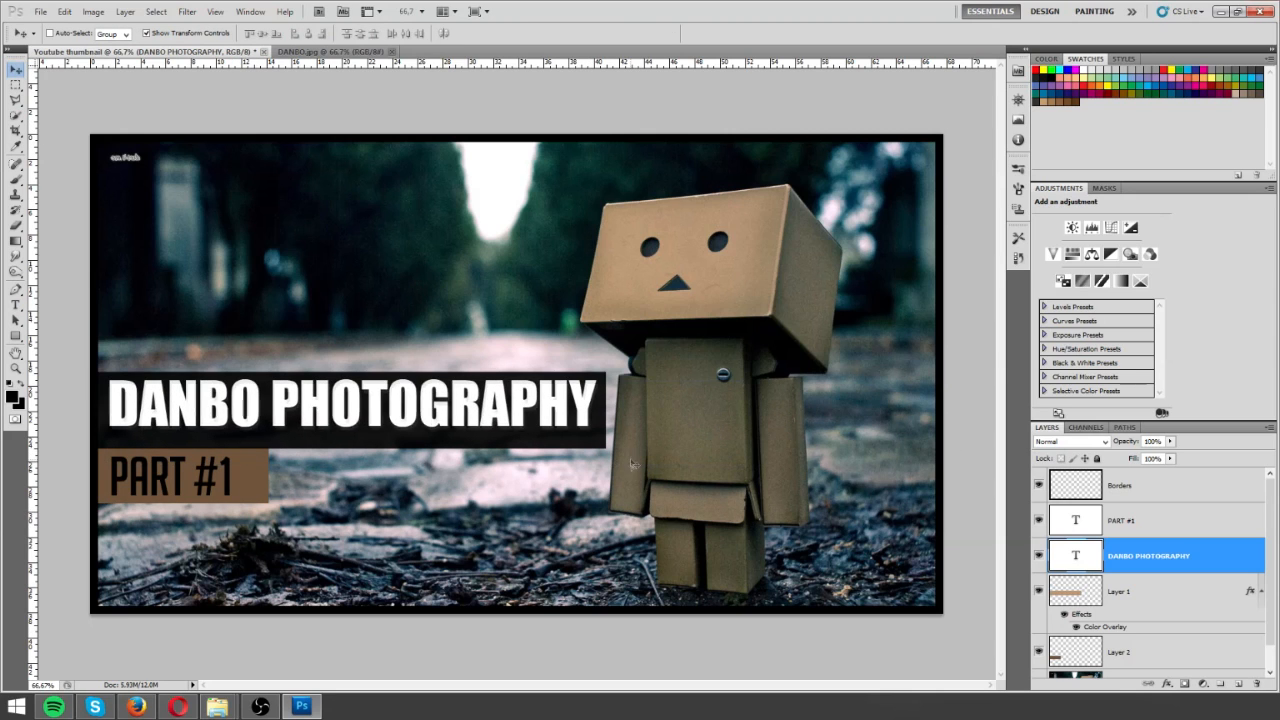
{"action": "left_click_drag", "start_coordinate": [631, 471], "coordinate": [628, 465]}
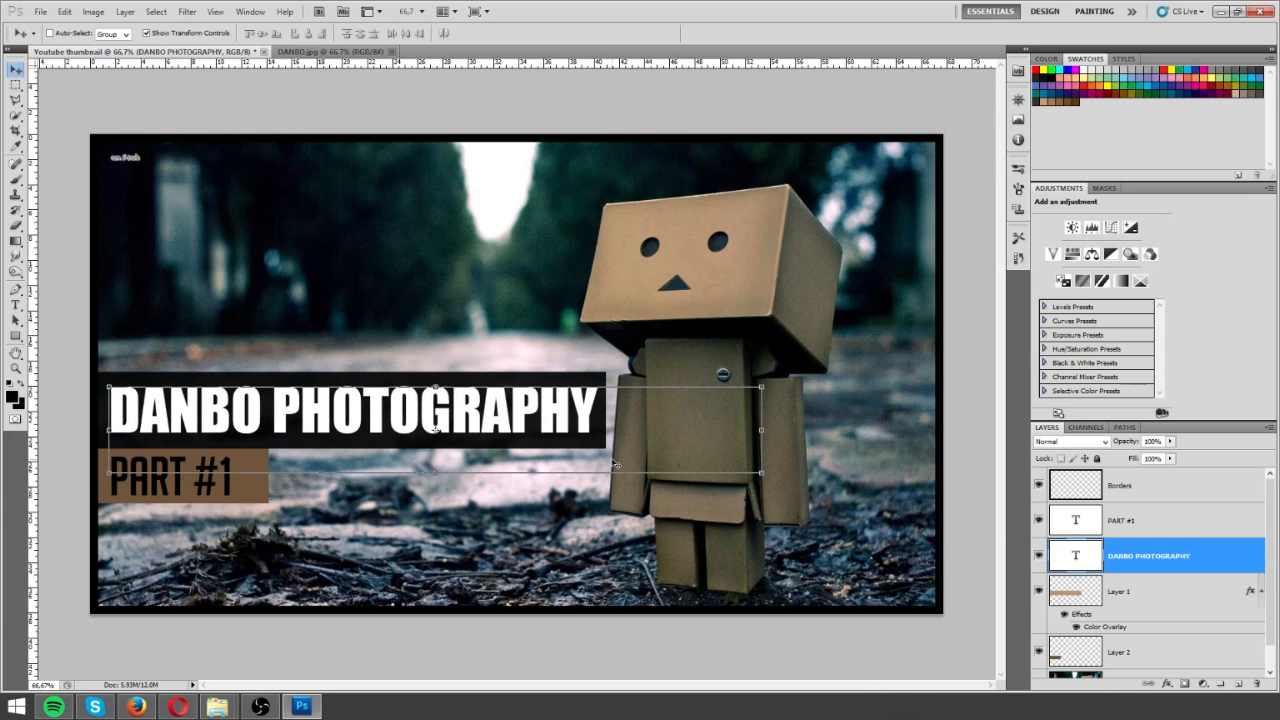
Step: Try a Hue/Saturation adjustment on the Danbo photo in Layer 0 with hue +6, saturation -9 and reduced lightness
{"action": "key", "text": "z"}
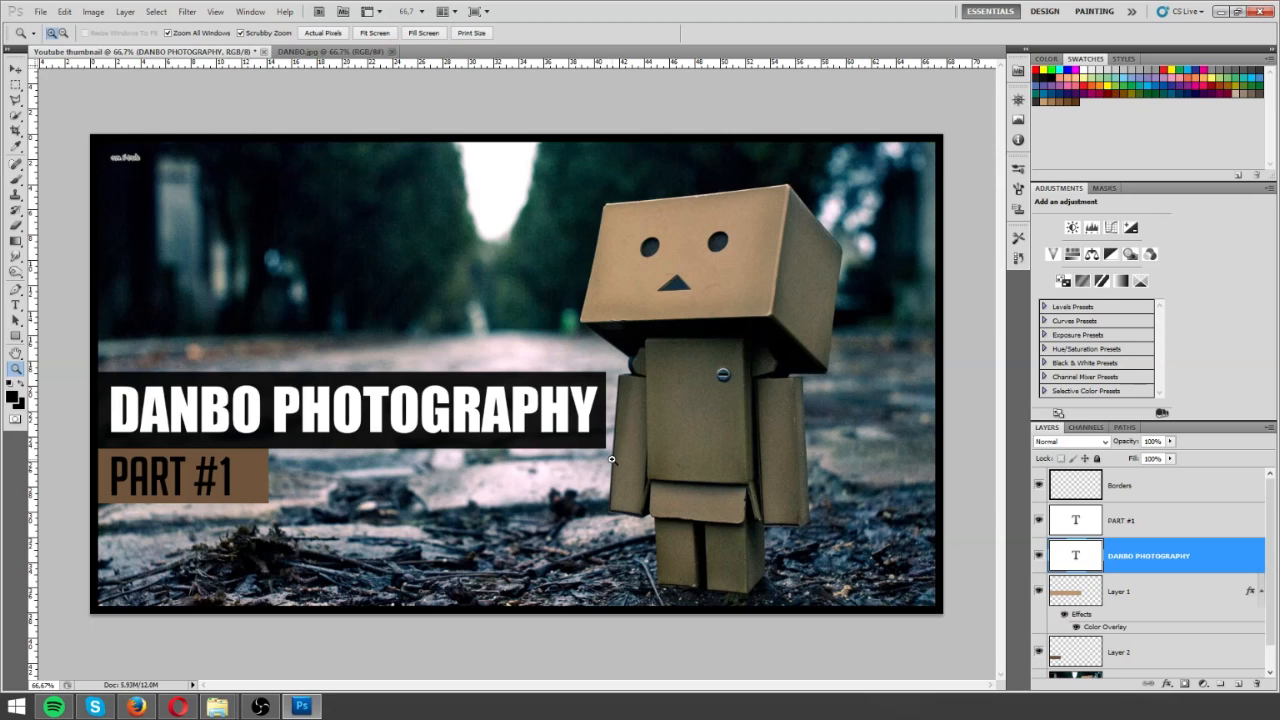
{"action": "scroll", "coordinate": [1141, 641], "scroll_direction": "down", "scroll_amount": 1}
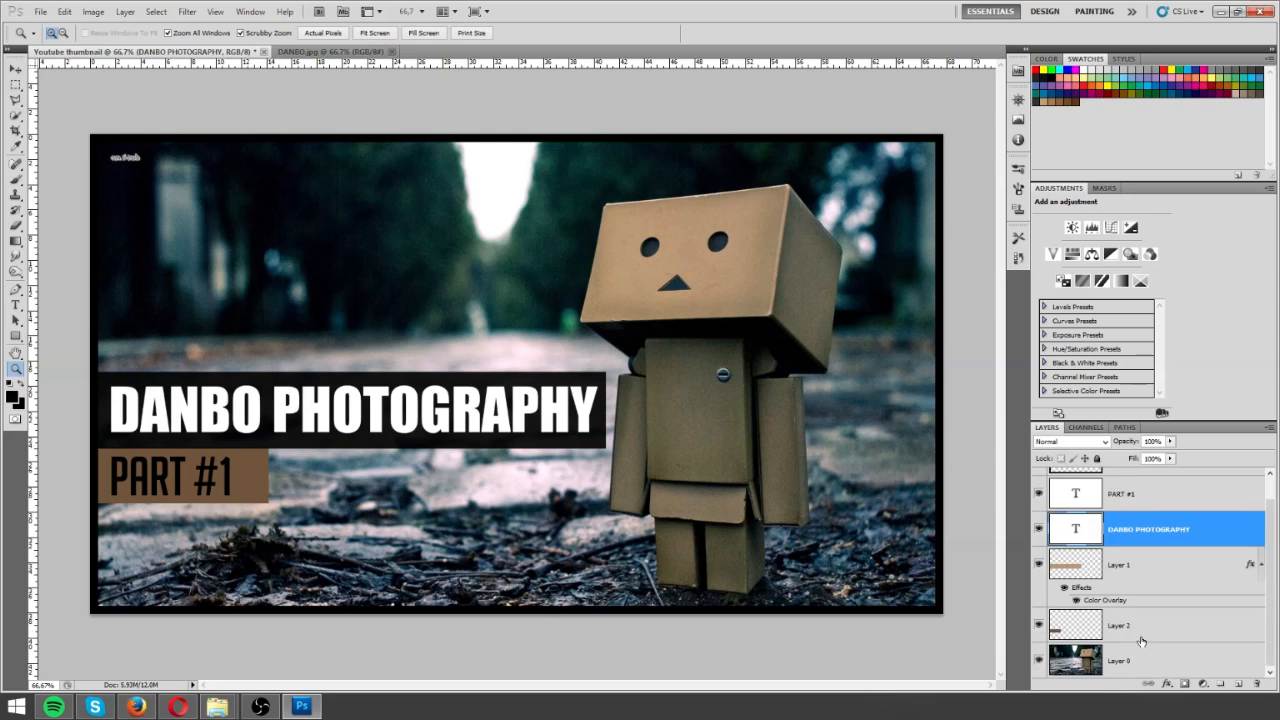
{"action": "left_click", "coordinate": [1137, 661]}
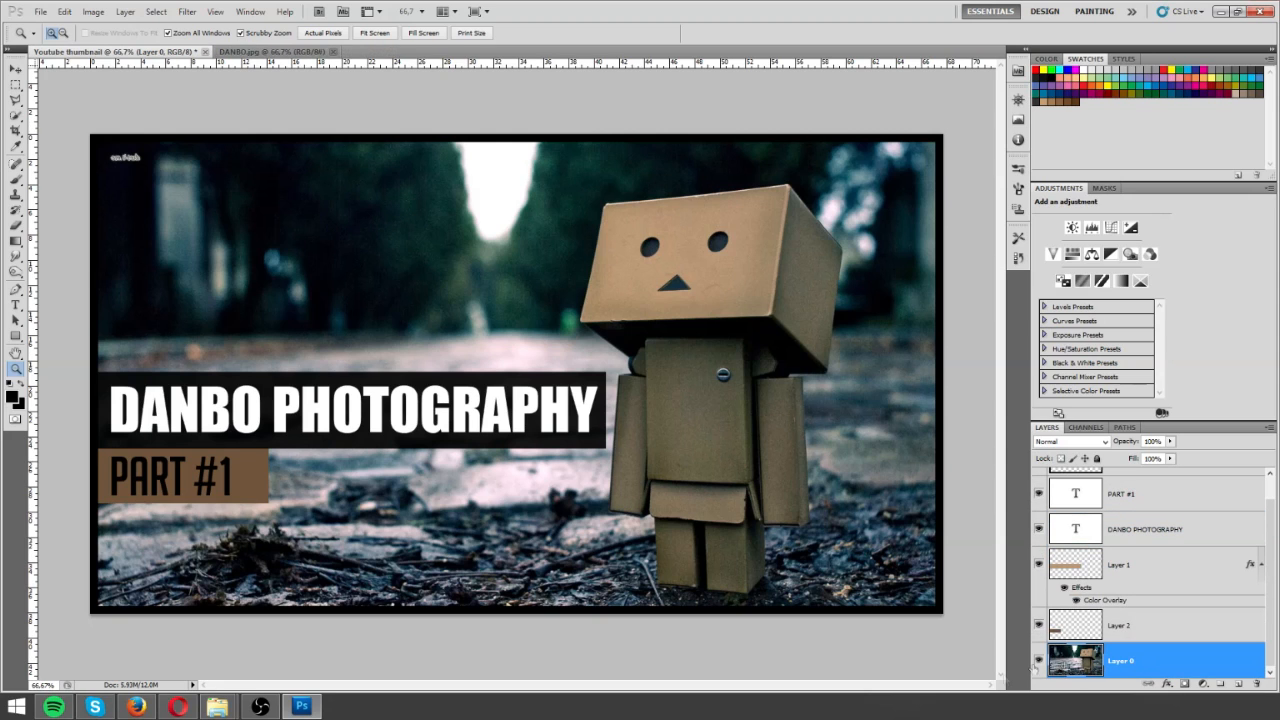
{"action": "left_click", "coordinate": [97, 13]}
{"action": "mouse_move", "coordinate": [150, 45]}
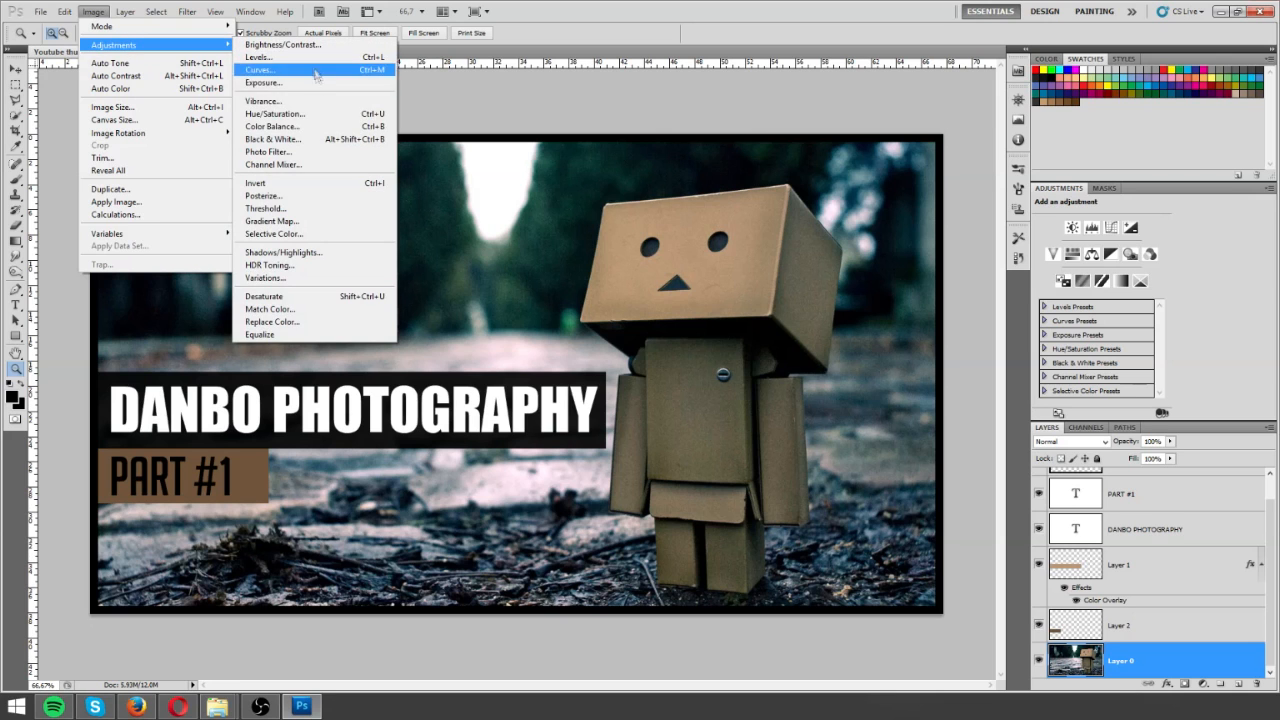
{"action": "left_click", "coordinate": [325, 116]}
{"action": "left_click_drag", "start_coordinate": [870, 214], "coordinate": [1098, 209]}
{"action": "mouse_move", "coordinate": [1088, 295]}
{"action": "left_mouse_down"}
{"action": "mouse_move", "coordinate": [1010, 298]}
{"action": "mouse_move", "coordinate": [1152, 297]}
{"action": "mouse_move", "coordinate": [1044, 297]}
{"action": "mouse_move", "coordinate": [1095, 298]}
{"action": "left_mouse_up"}
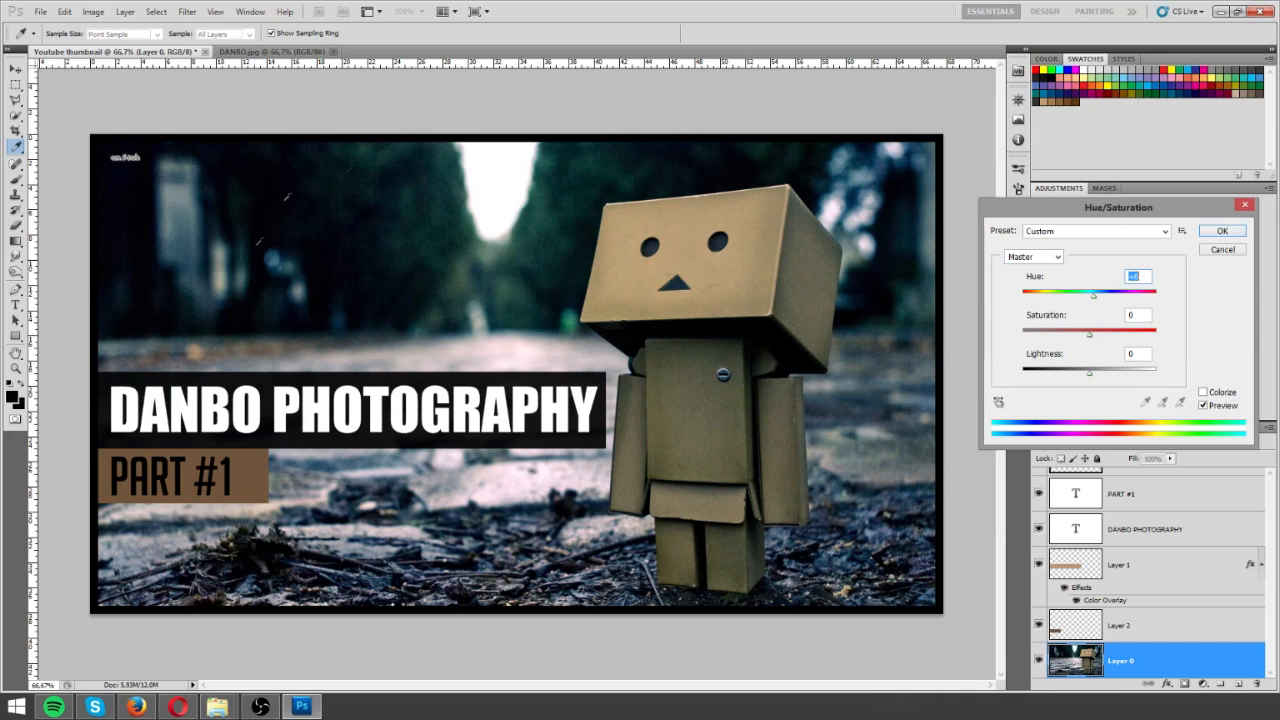
{"action": "left_click_drag", "start_coordinate": [1090, 331], "coordinate": [1024, 336]}
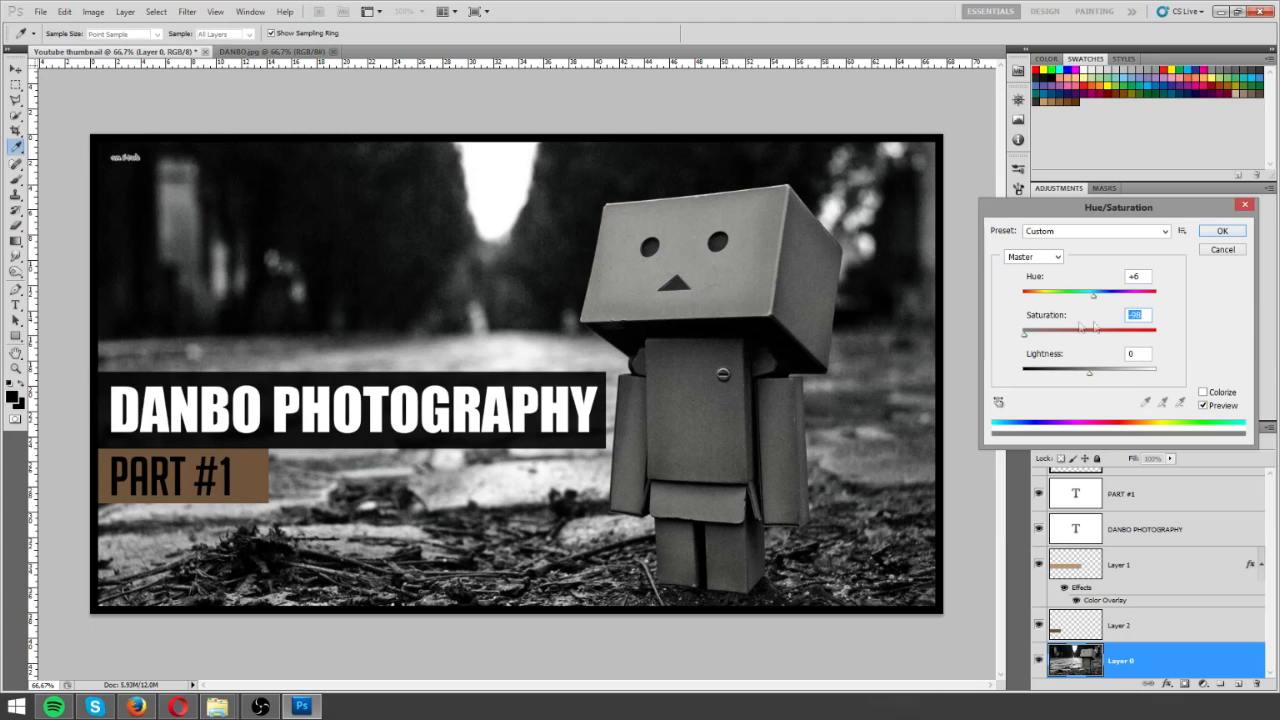
{"action": "left_click_drag", "start_coordinate": [1024, 333], "coordinate": [1068, 374]}
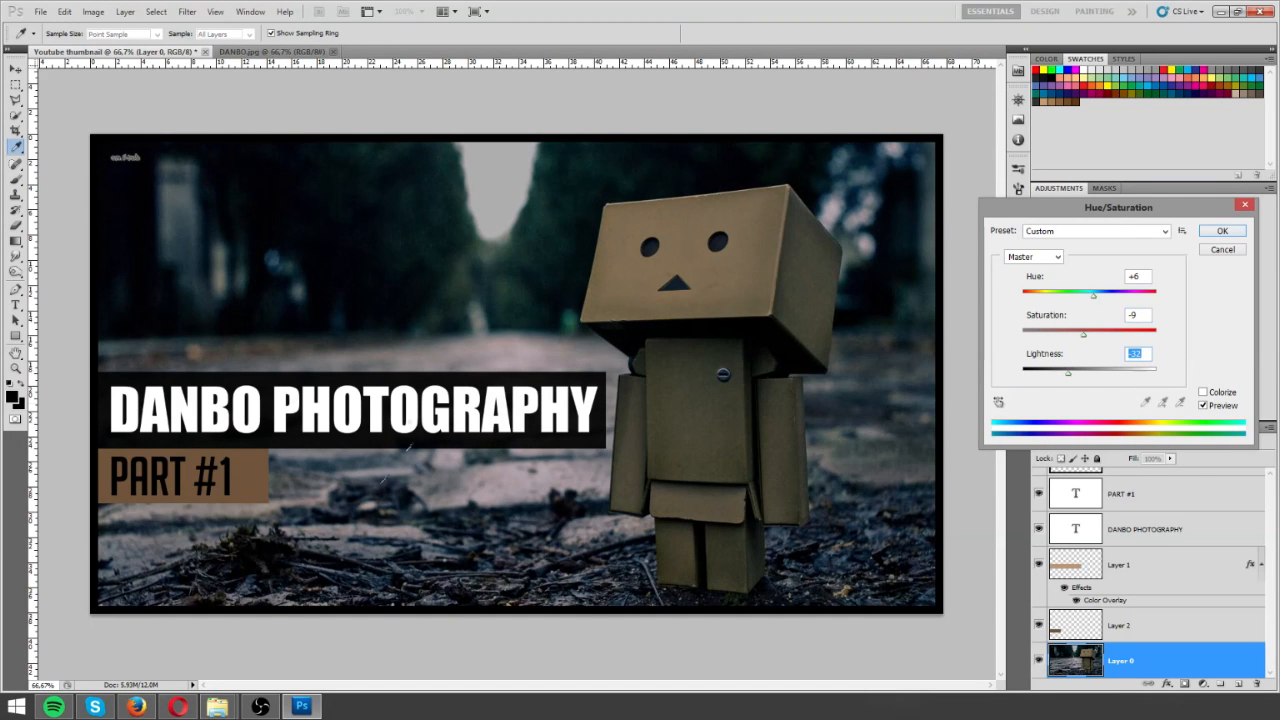
{"action": "left_click", "coordinate": [1222, 250]}
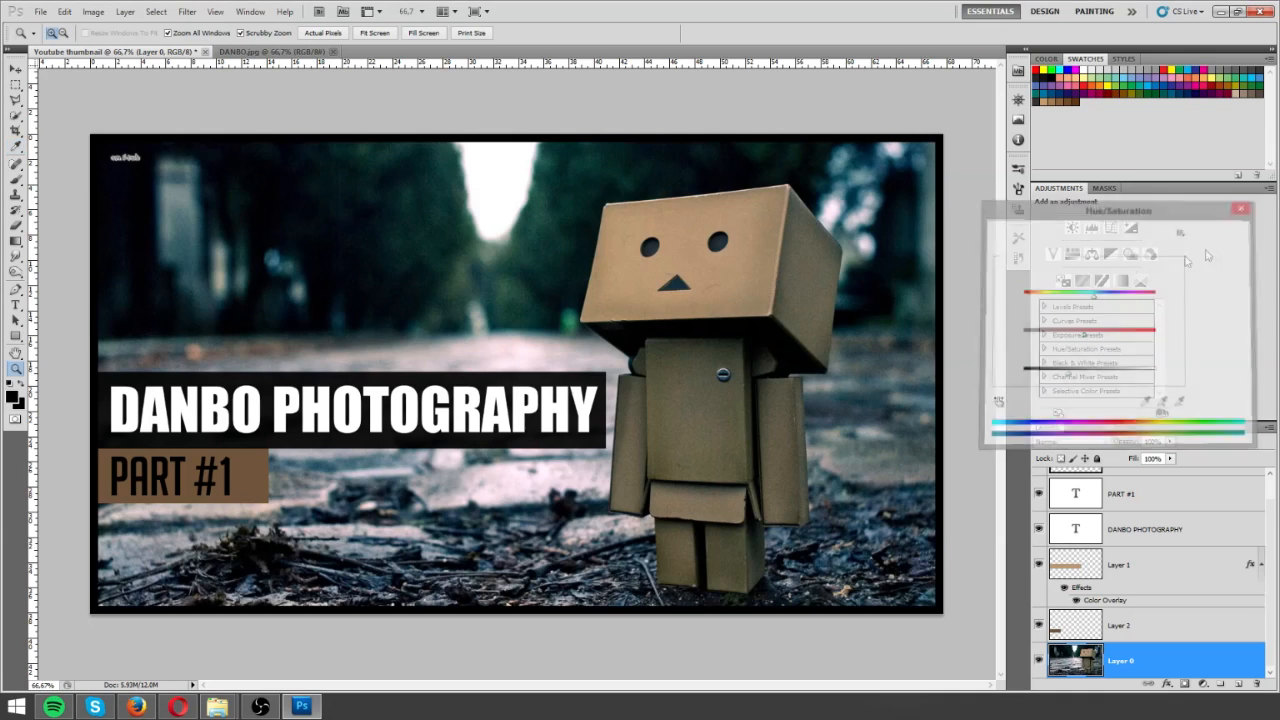
Step: Revert the document through its history to the Free Transform state preceding the DANBO PHOTOGRAPHY text's font changes
{"action": "key", "text": "z"}
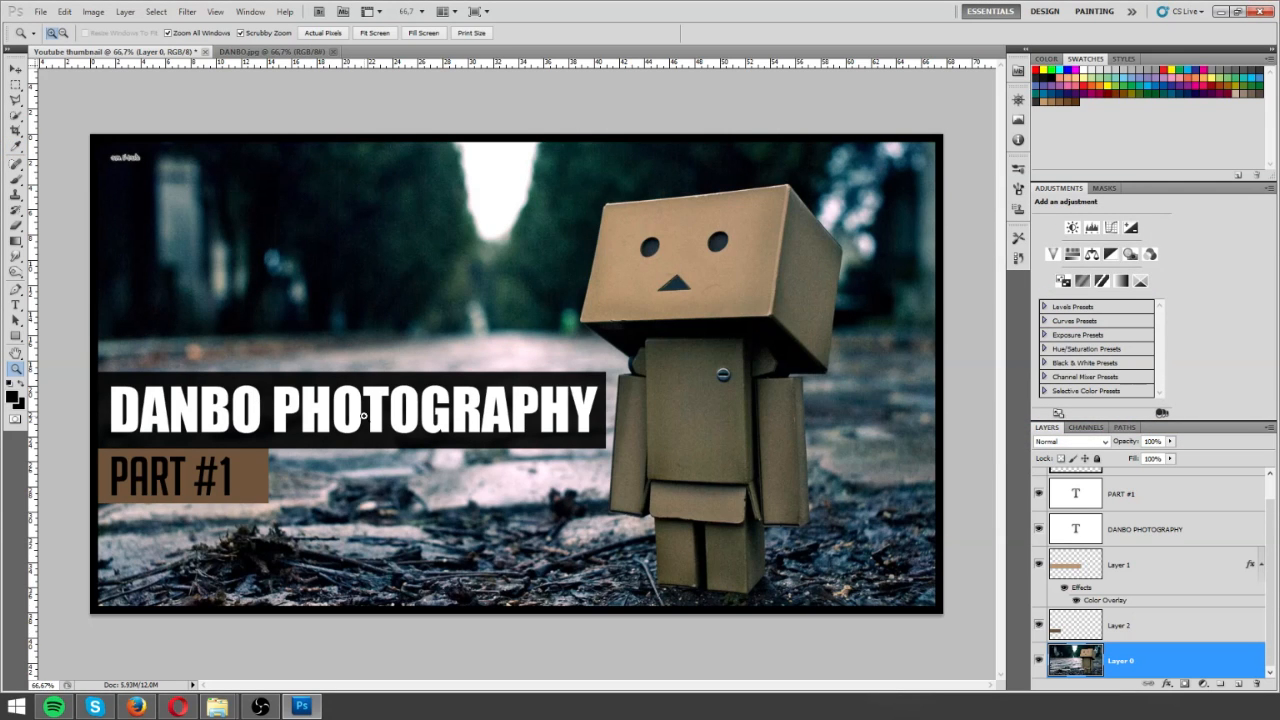
{"action": "left_click", "coordinate": [1019, 259]}
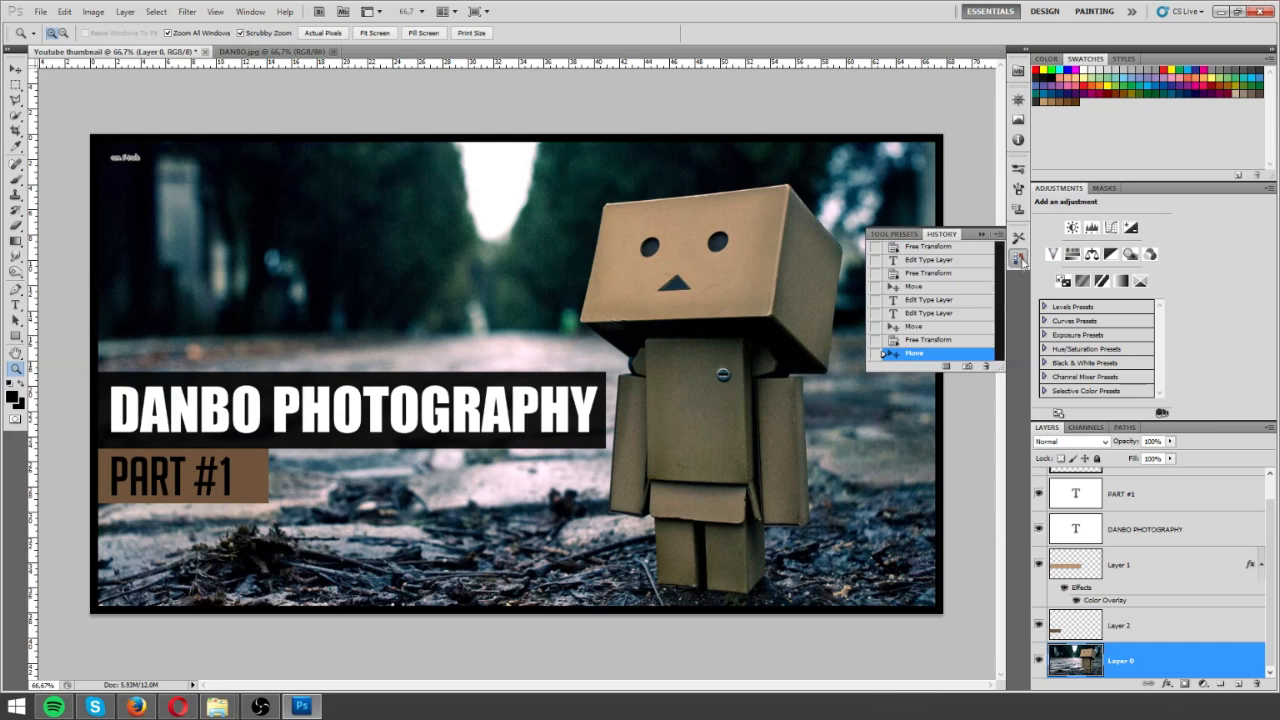
{"action": "left_click", "coordinate": [930, 339]}
{"action": "left_click", "coordinate": [930, 286]}
{"action": "left_click", "coordinate": [930, 272]}
{"action": "scroll", "coordinate": [944, 295], "scroll_direction": "up", "scroll_amount": 1}
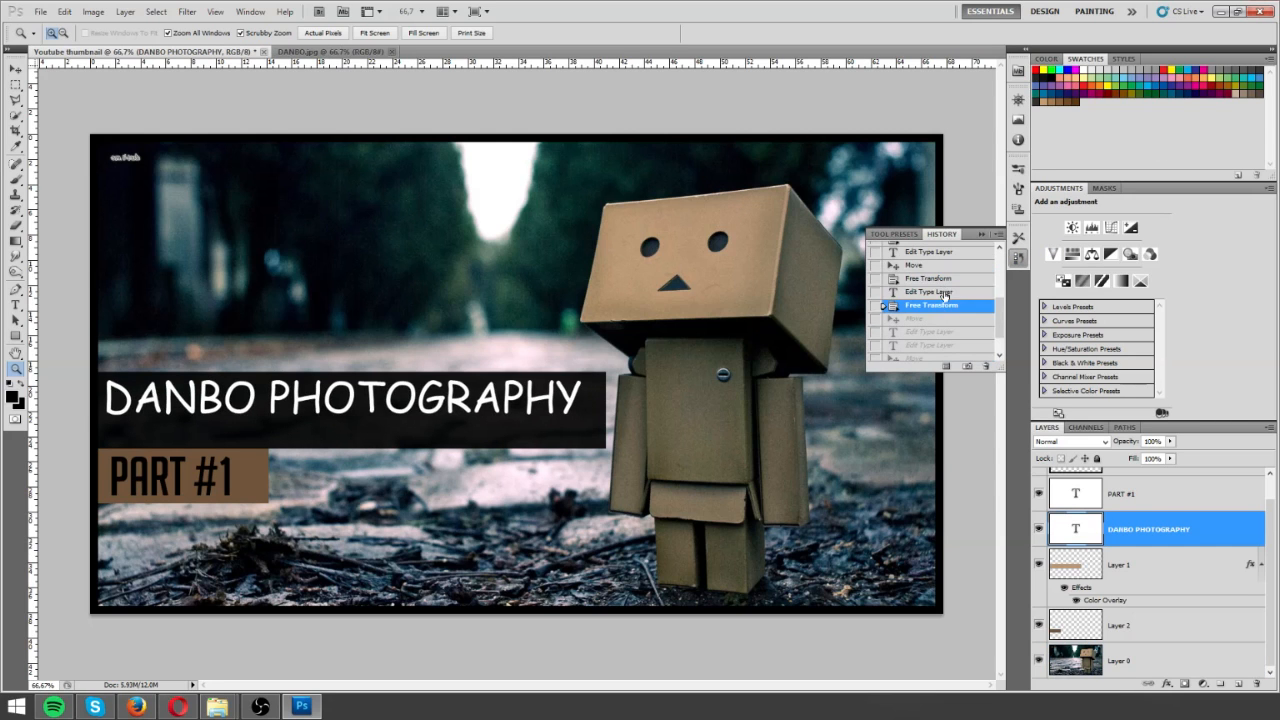
{"action": "left_click", "coordinate": [943, 291]}
{"action": "left_click", "coordinate": [943, 278]}
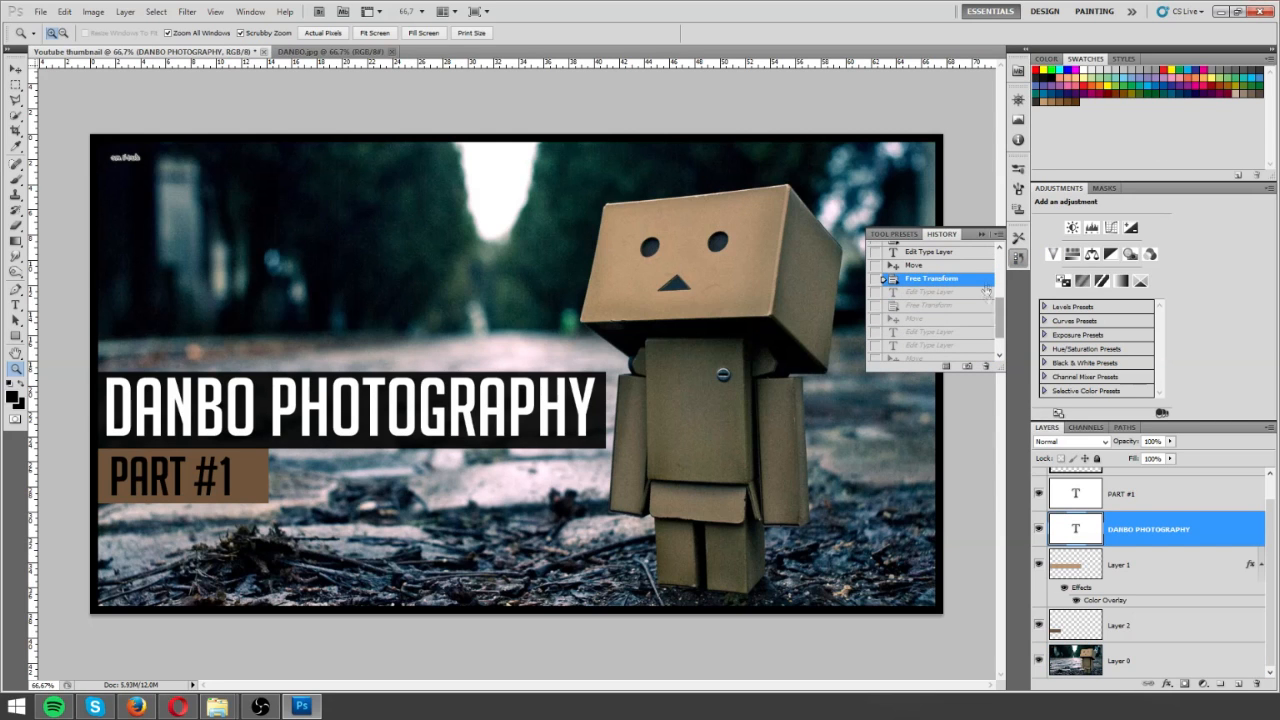
{"action": "left_click", "coordinate": [982, 235]}
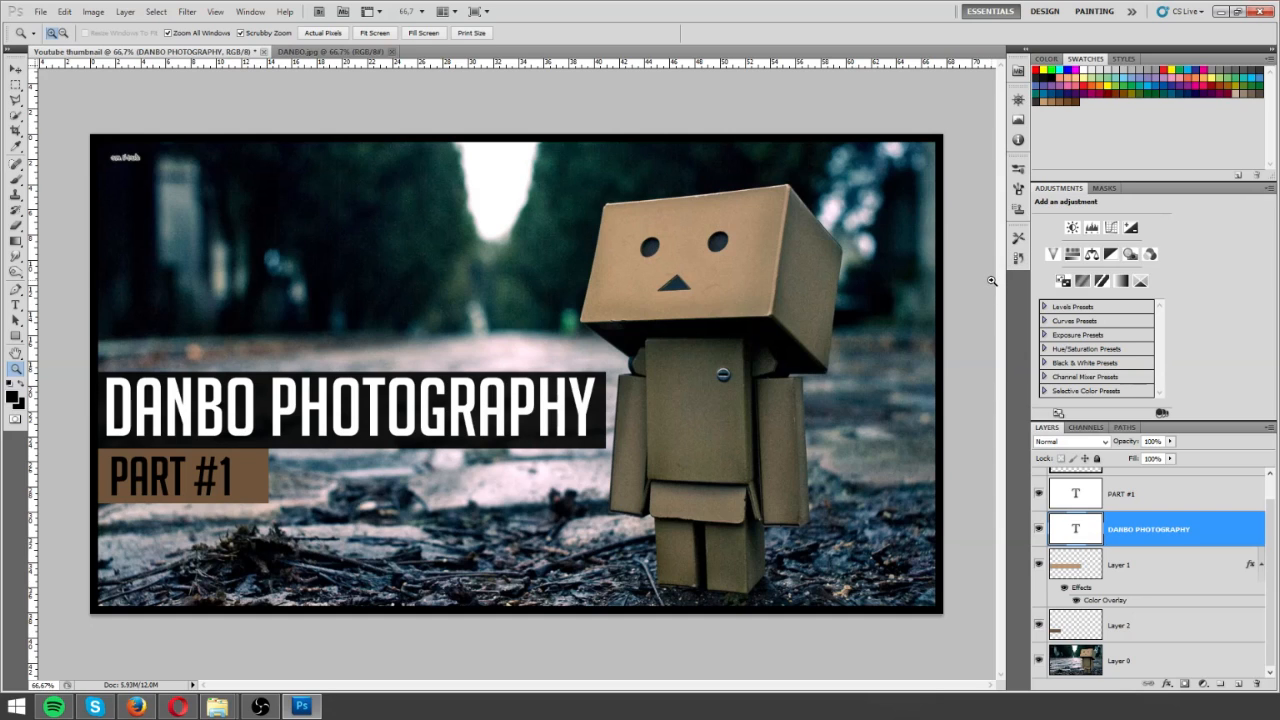
Step: Narrow the brown rectangle on Layer 2 from its right side so it ends just past the PART #1 text
{"action": "left_click", "coordinate": [1109, 626]}
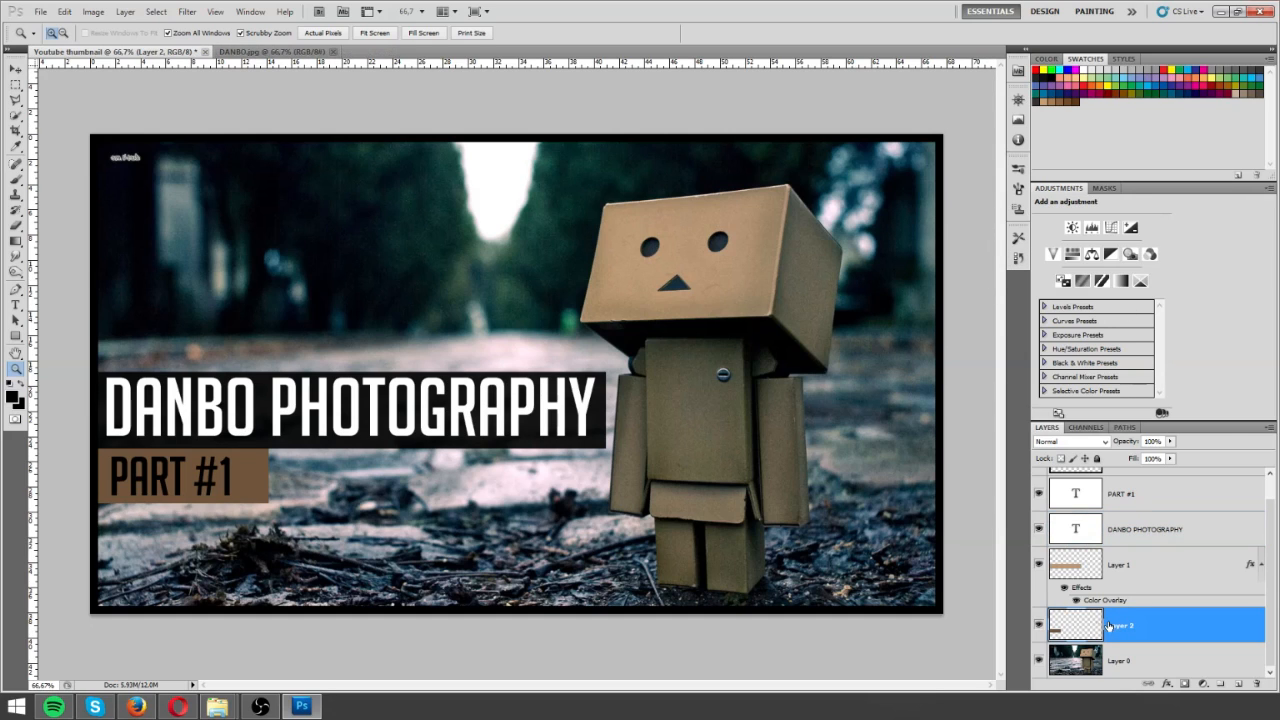
{"action": "left_click", "coordinate": [15, 68]}
{"action": "key", "text": "ctrl+t"}
{"action": "left_click_drag", "start_coordinate": [268, 476], "coordinate": [245, 476]}
{"action": "key", "text": "Return"}
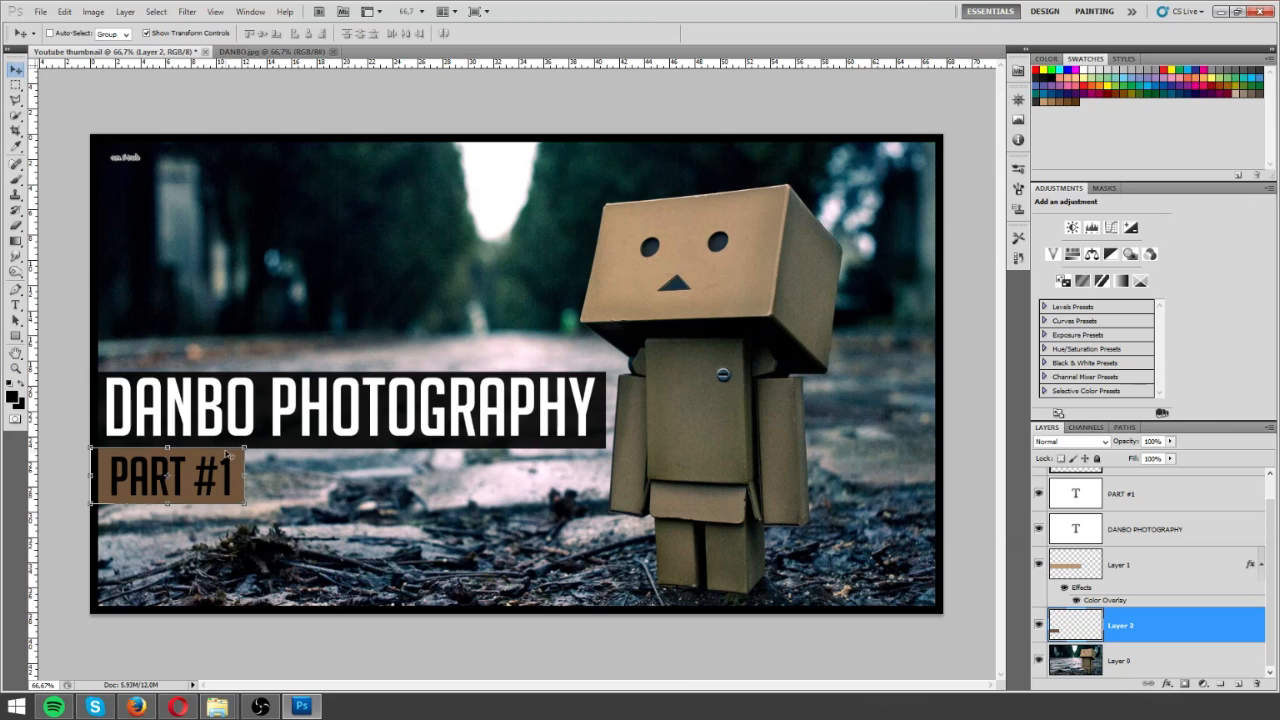
Step: Make the PART #1 text layer active and switch to the Rectangular Marquee tool
{"action": "left_click", "coordinate": [1112, 579]}
{"action": "left_click", "coordinate": [1112, 530]}
{"action": "left_click", "coordinate": [1120, 500]}
{"action": "left_click_drag", "start_coordinate": [16, 85], "coordinate": [70, 84]}
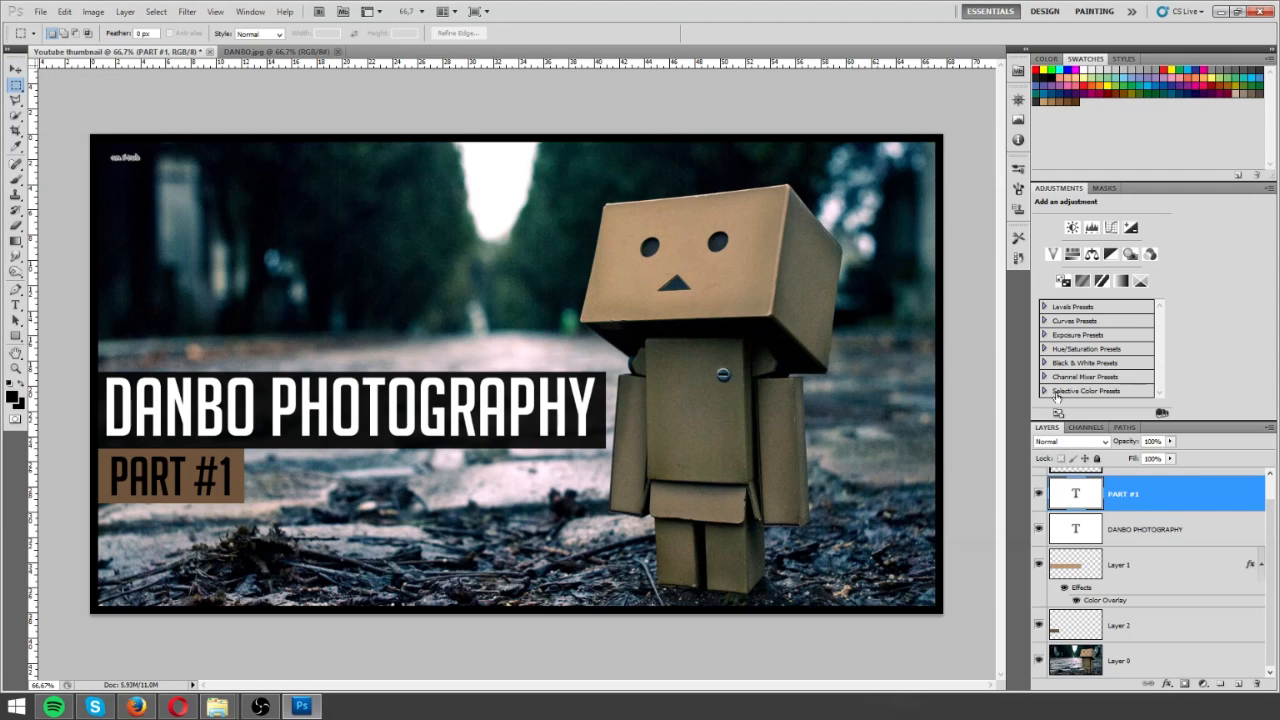